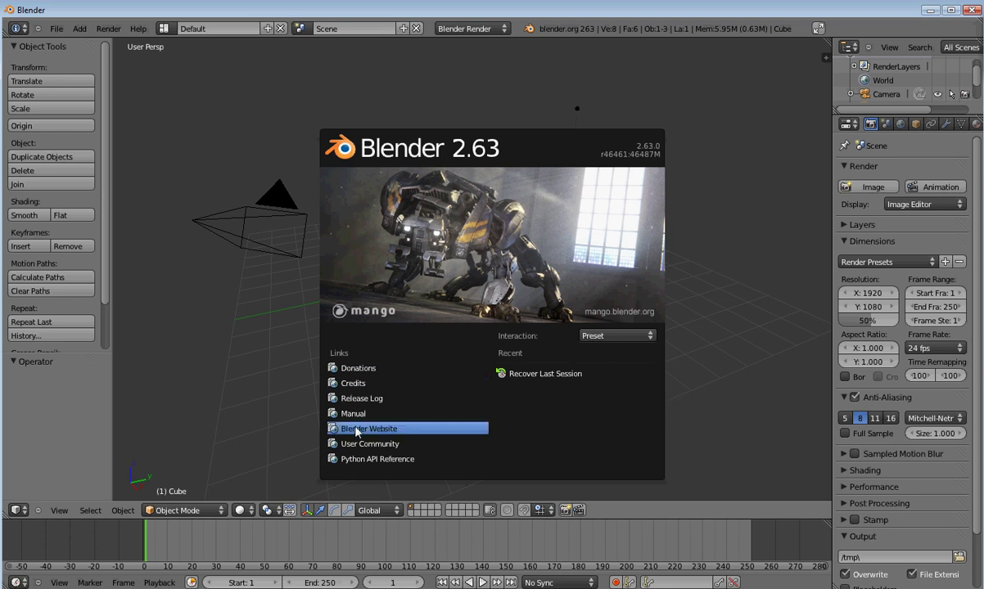
Dismiss the splash screen and look over the scene's camera, cube and lamp by selecting each one.
click(271, 276)
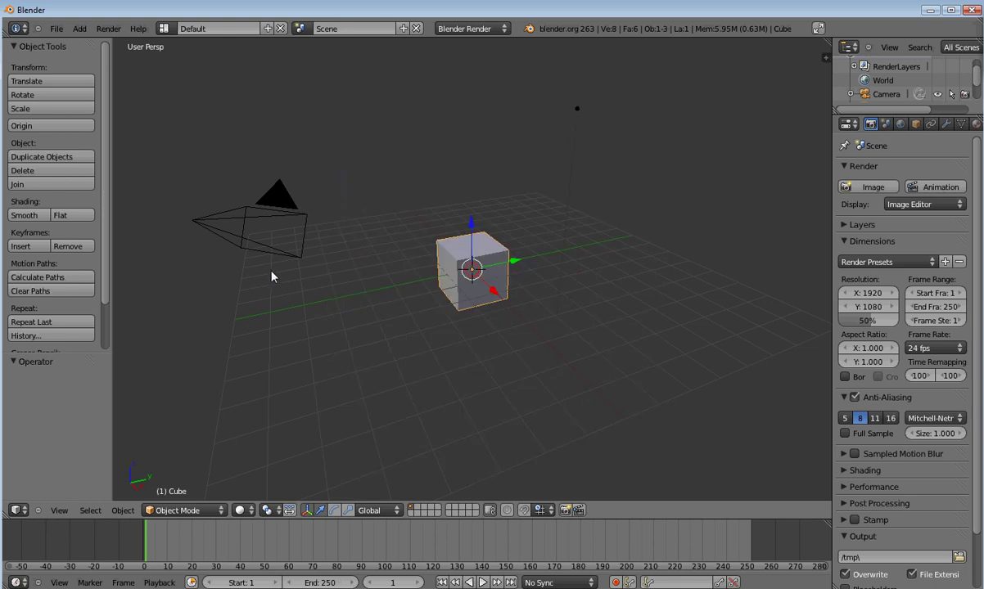
right_click(231, 219)
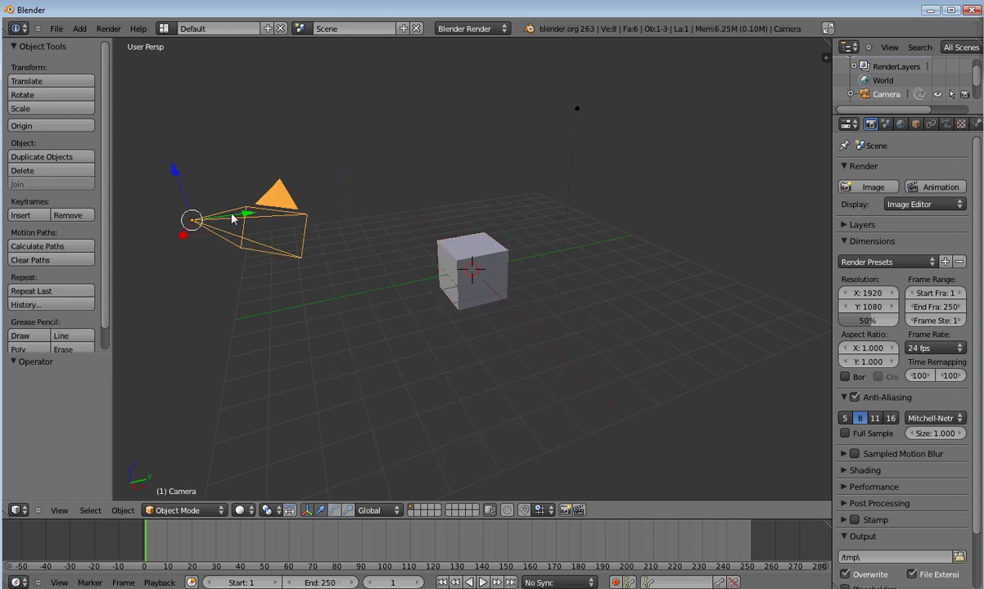
middle_drag(232, 219, 272, 223)
right_click(474, 260)
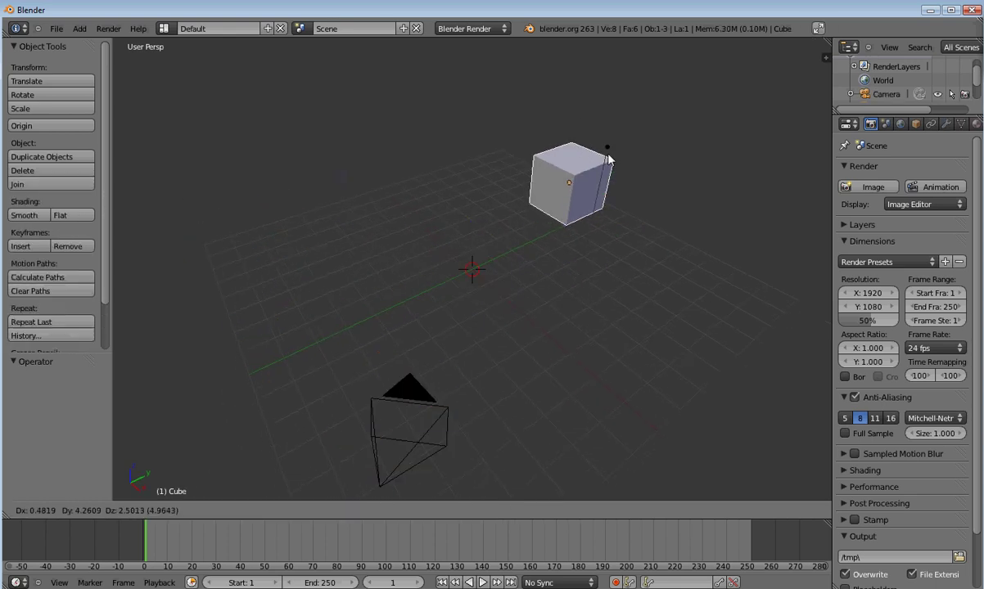
right_click(608, 148)
middle_drag(608, 148, 379, 235)
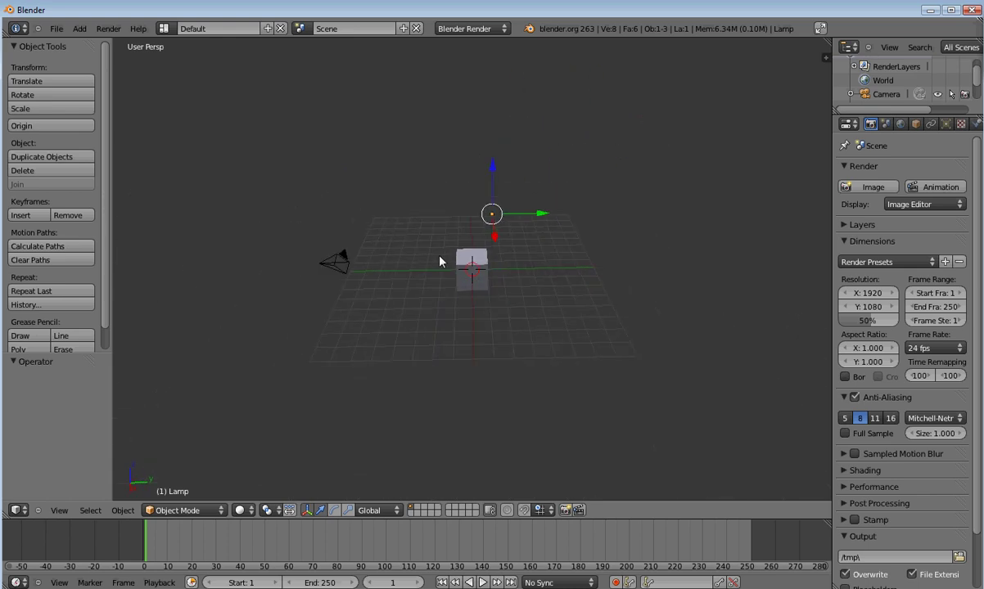
Delete the default cube from the scene.
right_click(477, 271)
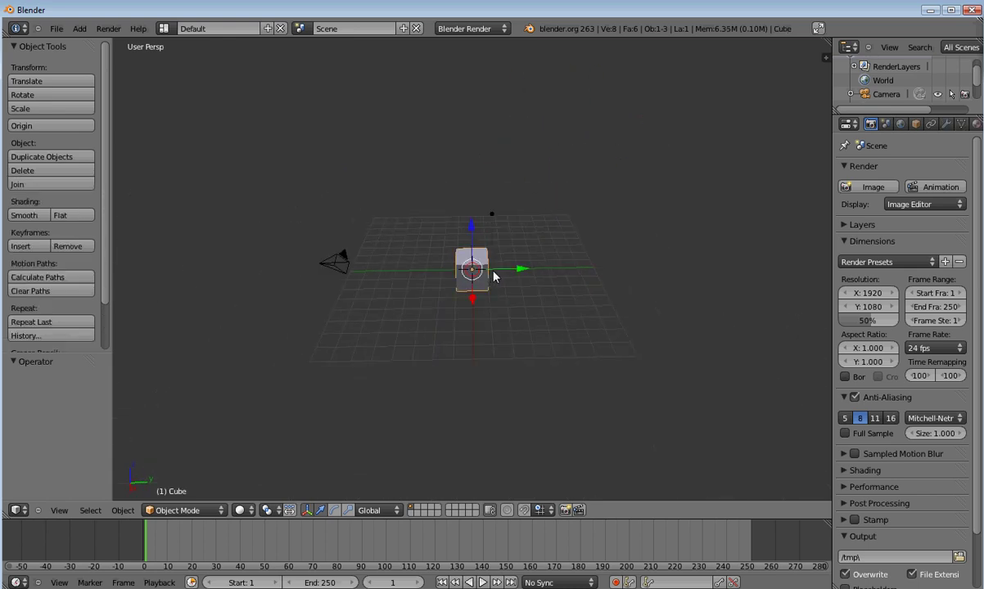
key(x)
click(450, 261)
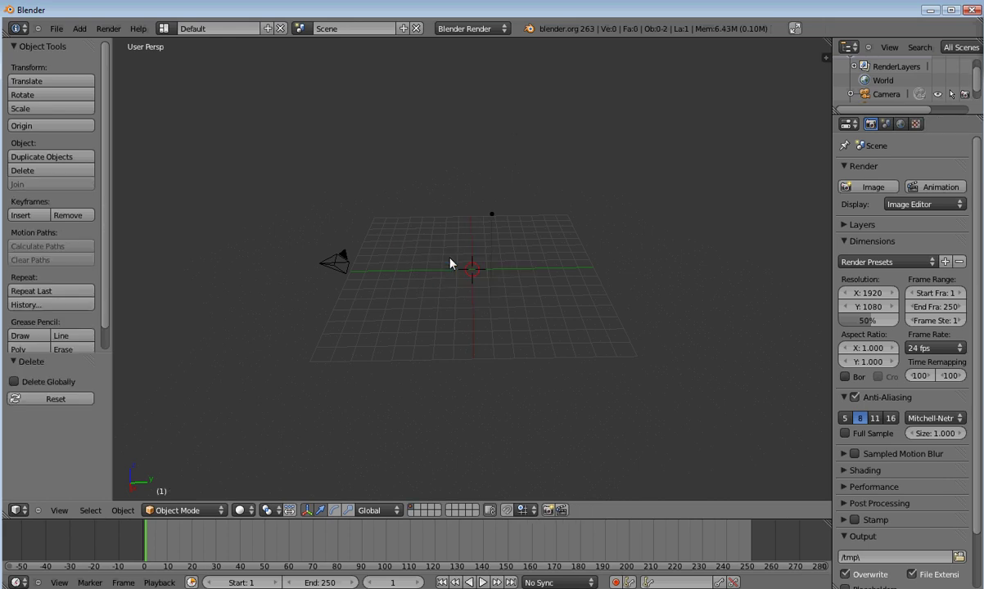
scroll(449, 263, up, 3)
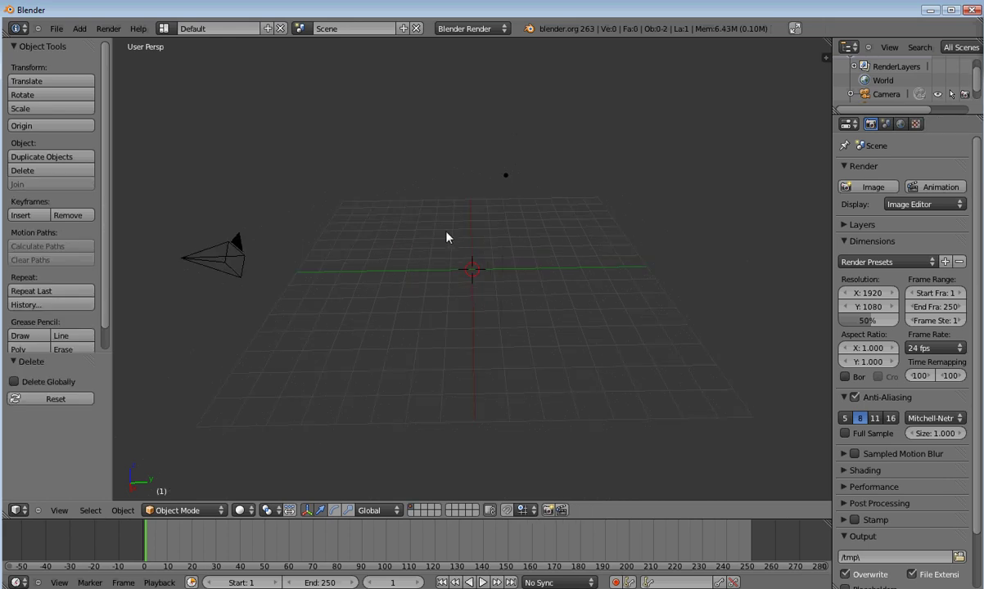
middle_drag(375, 275, 247, 237)
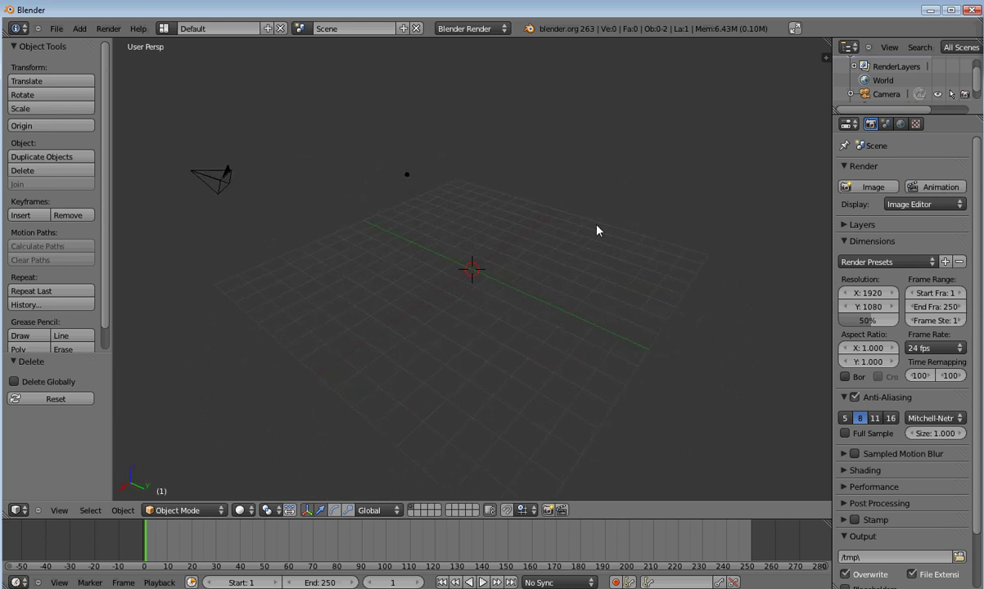
middle_drag(597, 231, 472, 228)
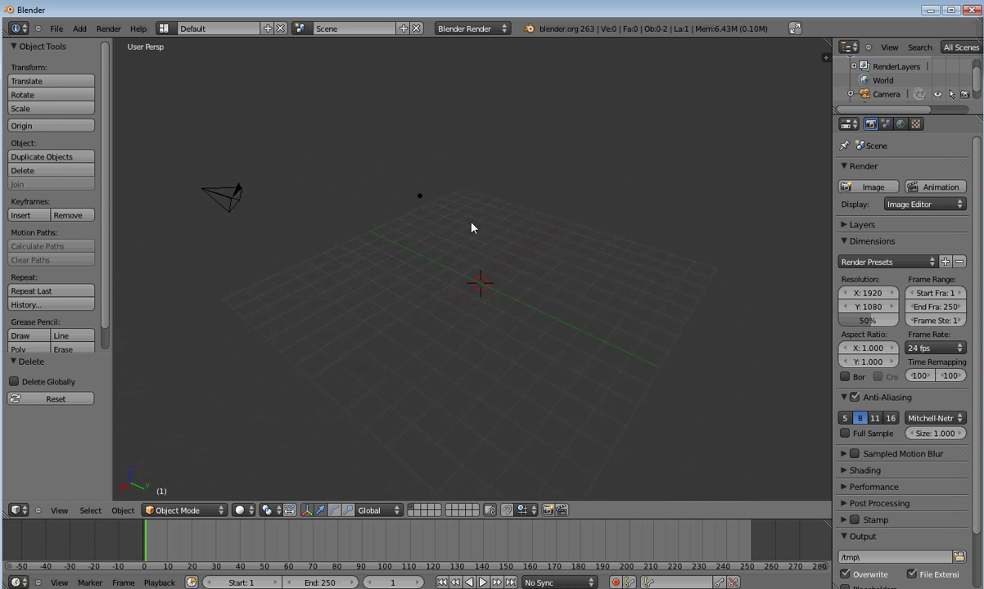
scroll(468, 284, down, 3)
middle_drag(473, 296, 464, 318)
Add a mesh circle at the grid's centre and set its vertices to 15.
key(shift+a)
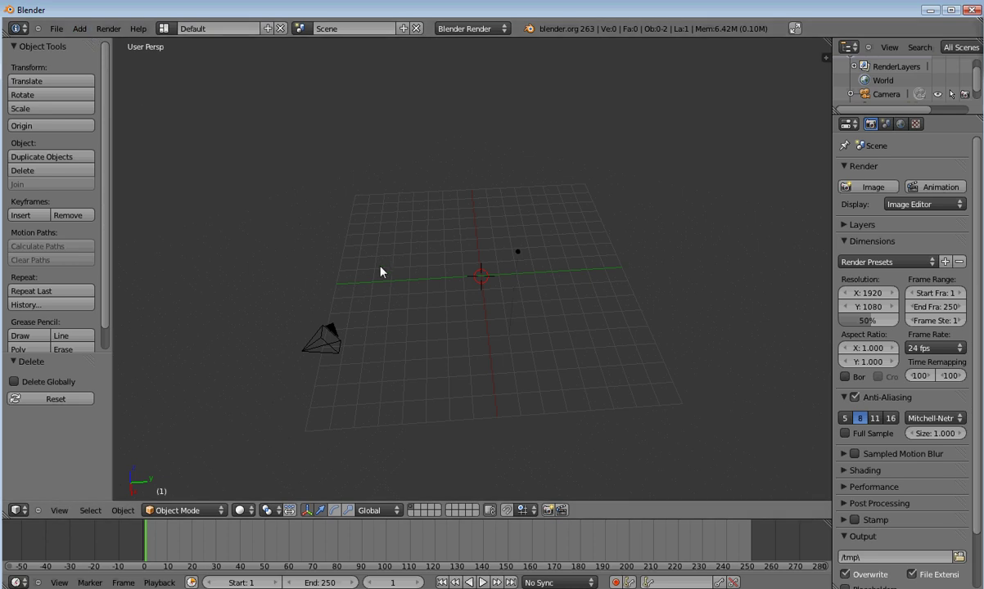
key(shift+a)
mouse_move(378, 267)
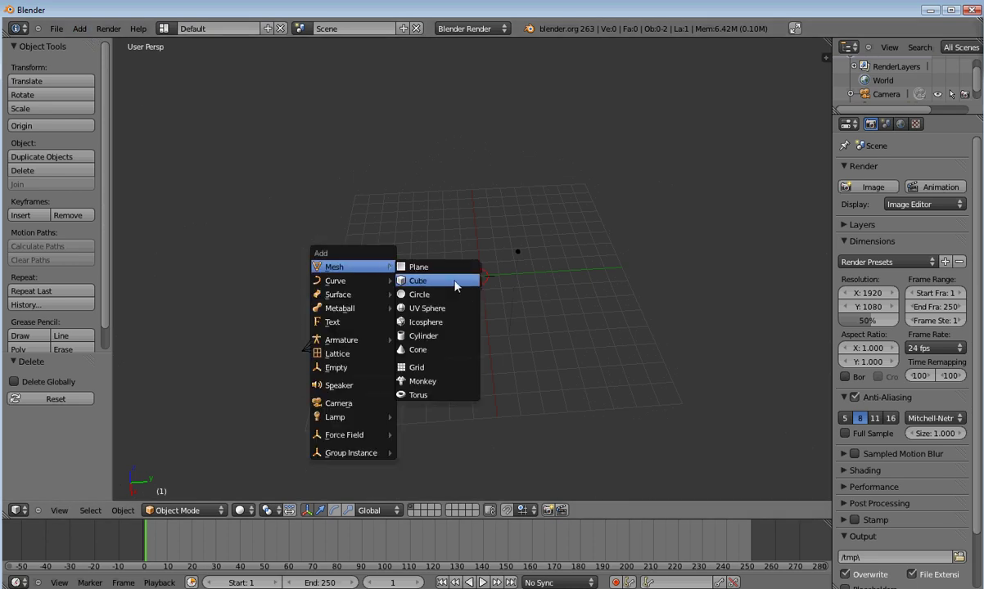
click(434, 295)
scroll(494, 309, up, 2)
middle_drag(485, 323, 470, 279)
scroll(470, 279, up, 2)
click(50, 395)
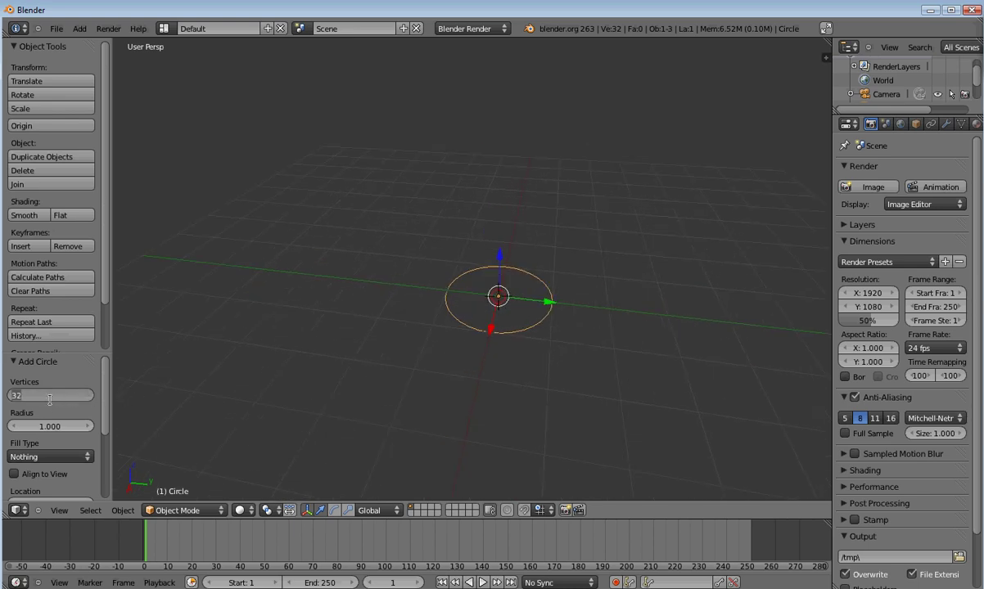
text(15)
key(Return)
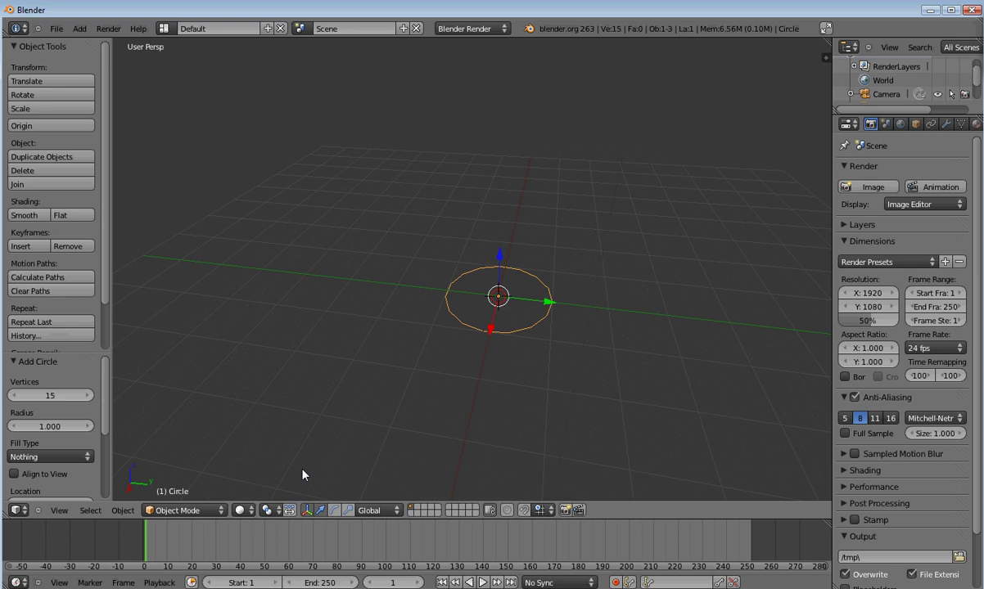
In Edit Mode, extrude the circle about 0.227 downward along Z and scale the new ring to about 0.76.
click(219, 512)
click(164, 468)
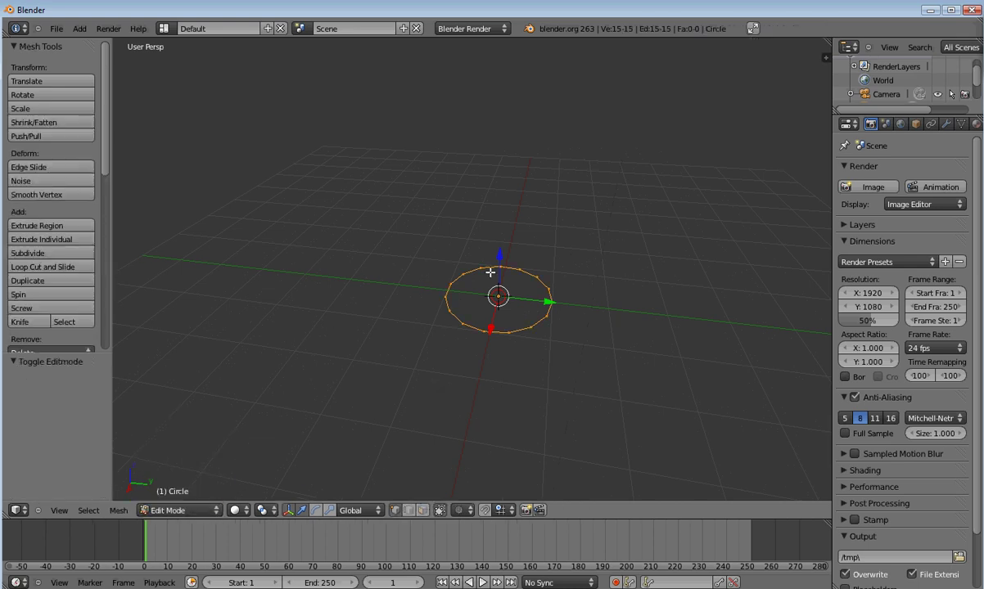
scroll(466, 346, up, 3)
middle_drag(466, 346, 503, 314)
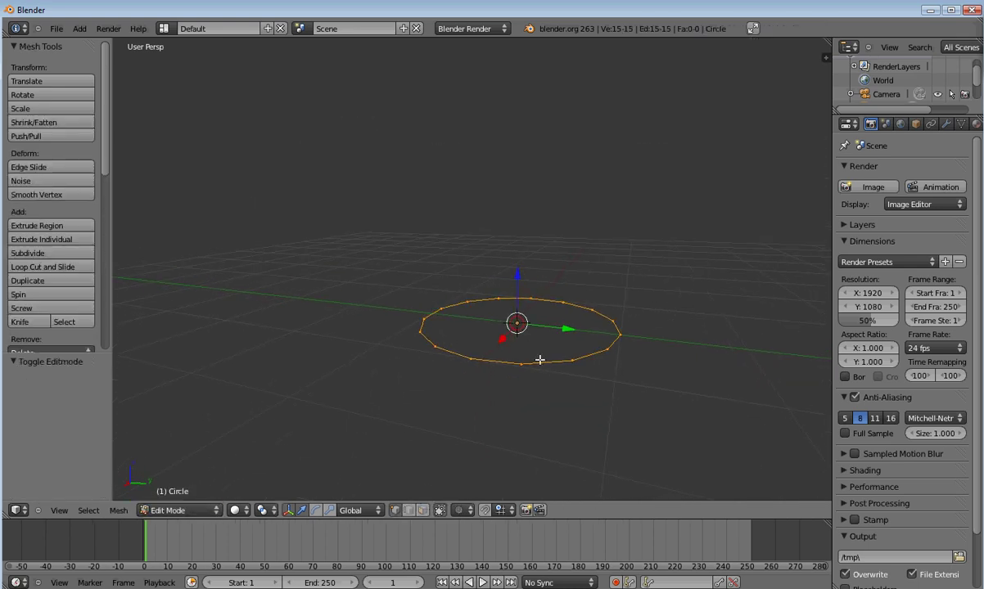
middle_drag(540, 359, 583, 360)
key(e)
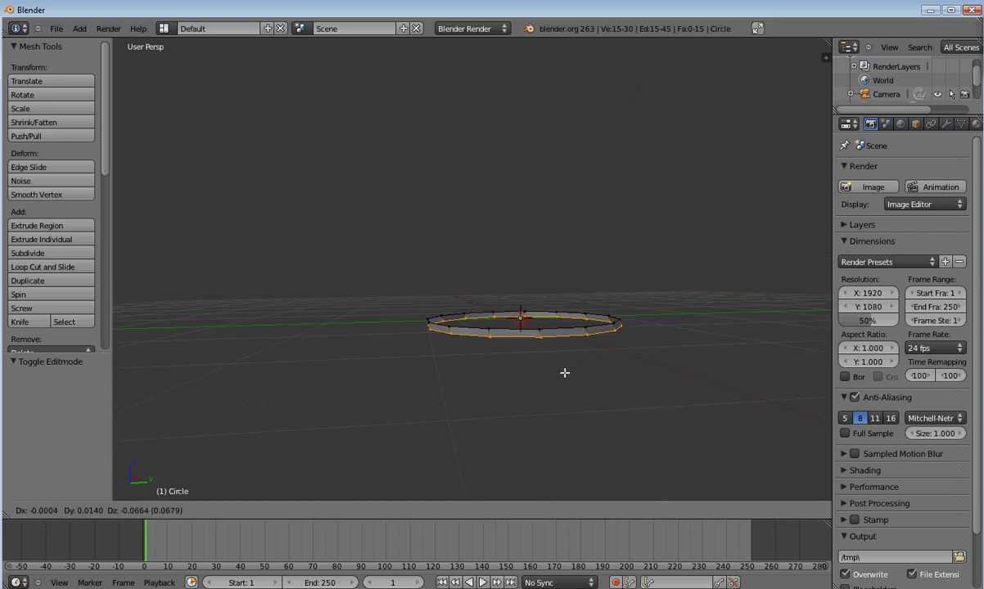
key(z)
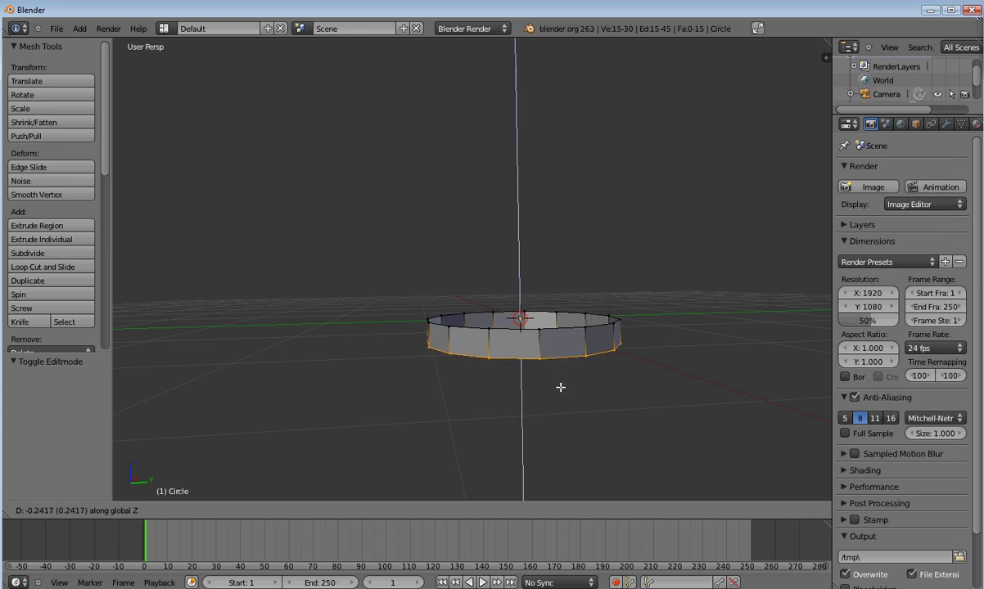
click(573, 389)
key(s)
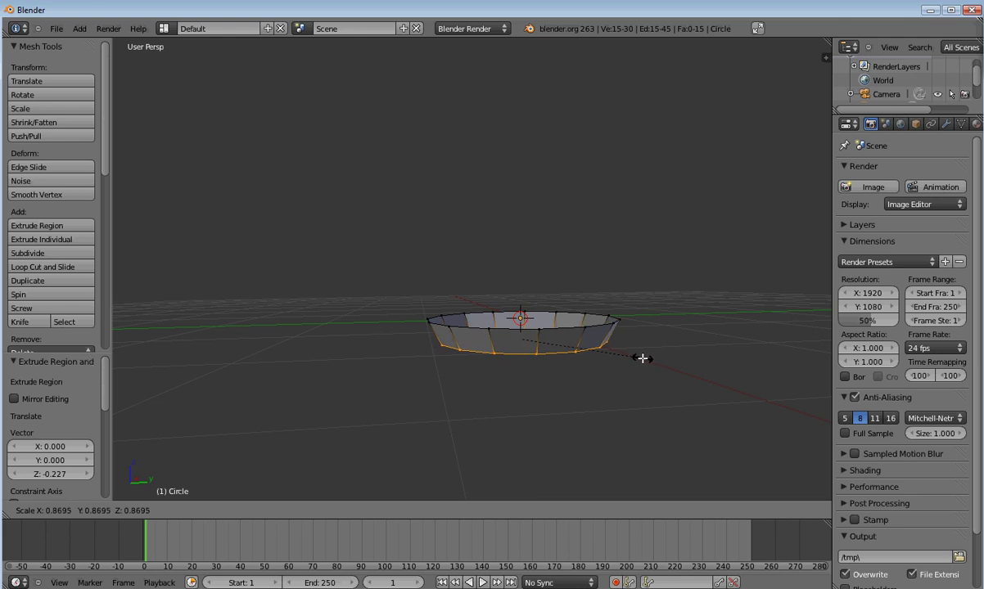
click(627, 359)
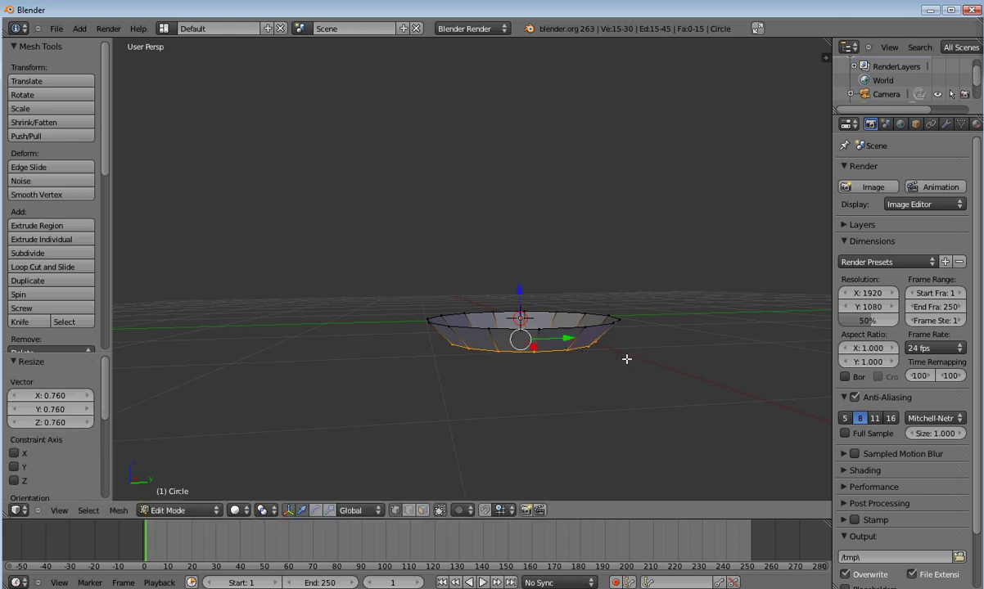
Extrude the lower ring about 0.18 further downward along Z to form a short vertical wall.
middle_drag(626, 359, 538, 291)
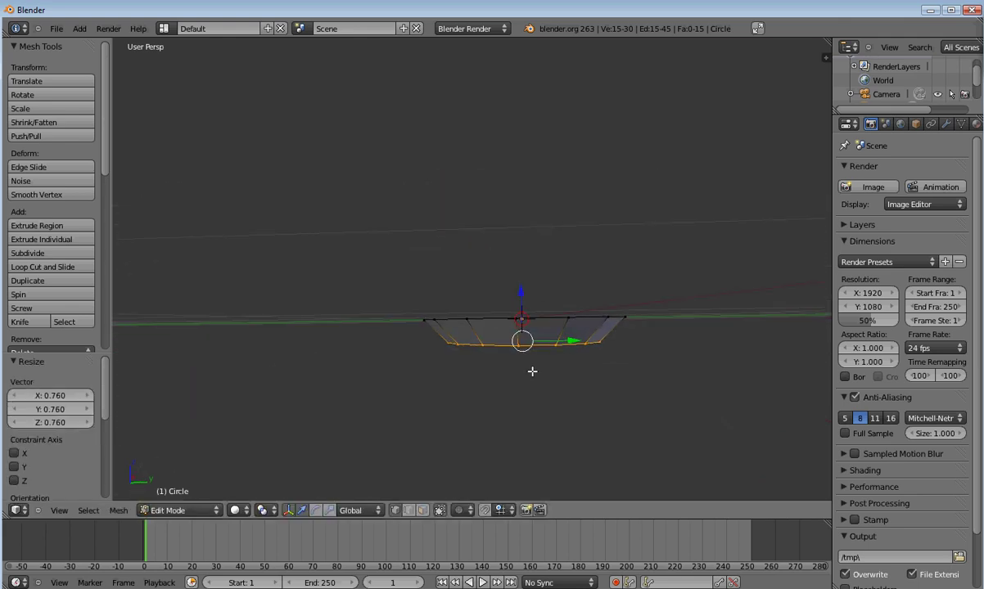
key(e)
key(z)
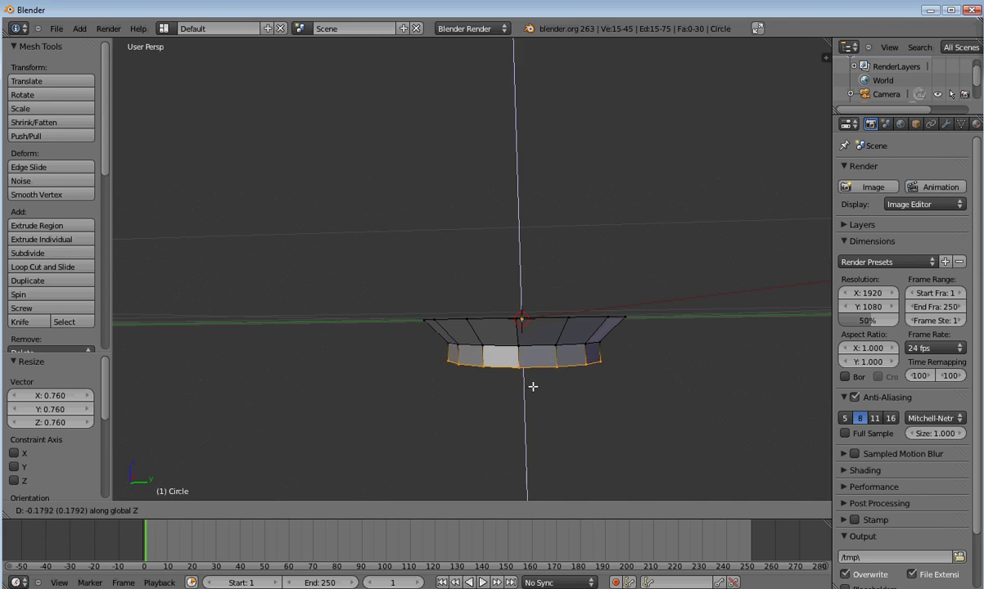
click(532, 388)
Extrude the bottom ring in place and scale it inward to about 0.839 to make a flat rim.
middle_drag(532, 388, 456, 318)
key(e)
right_click(537, 339)
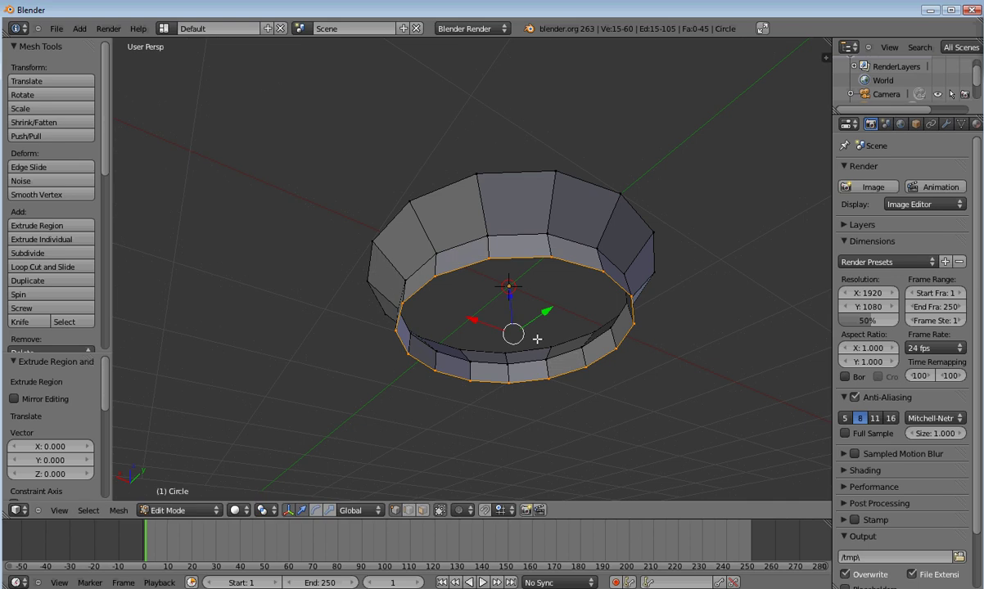
key(s)
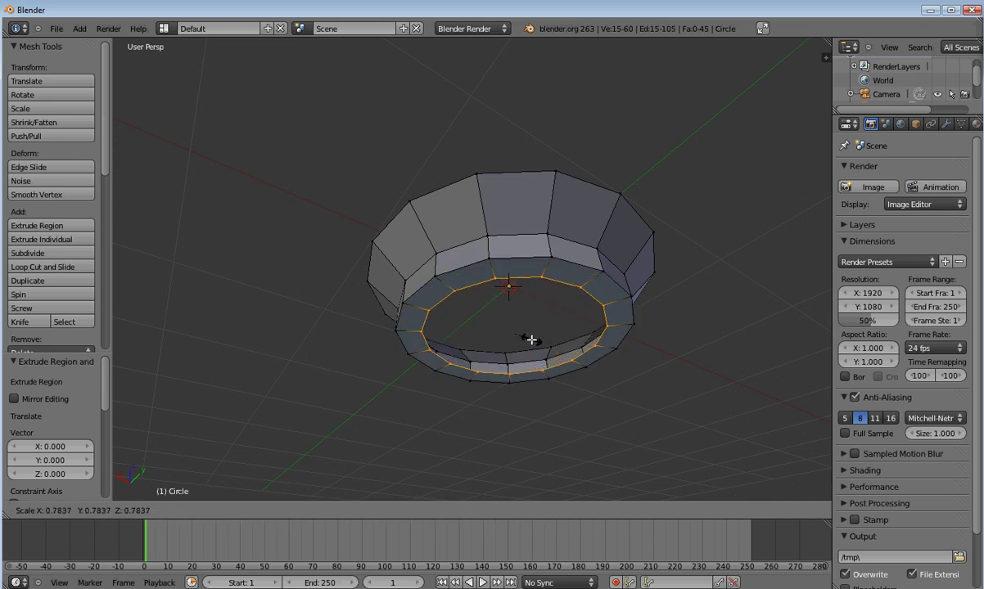
click(533, 340)
Extrude the rim's inner ring about 0.121 upward along Z.
middle_drag(533, 340, 462, 333)
key(e)
key(z)
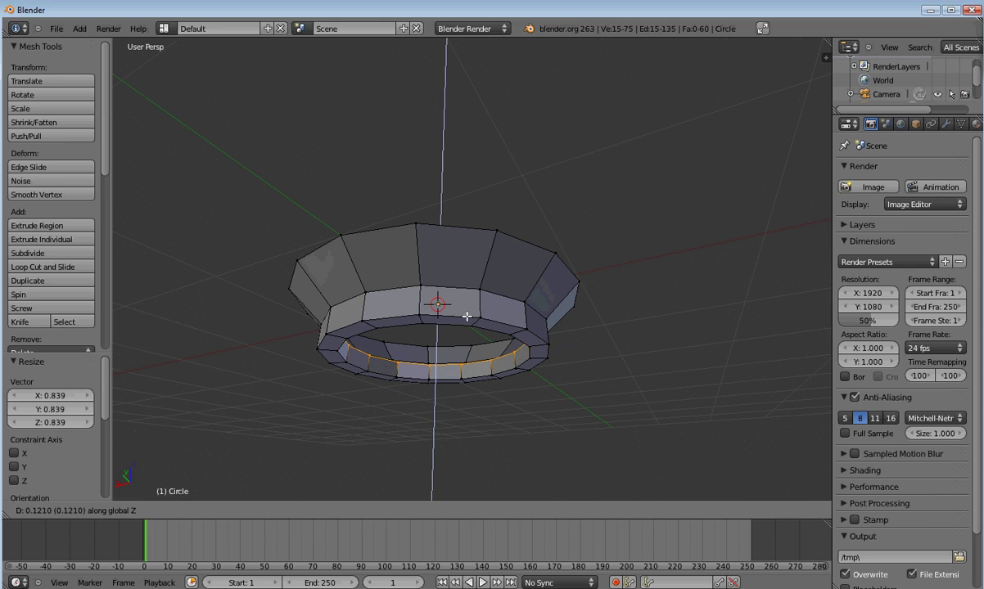
click(438, 338)
Extrude the inner ring another 0.138 or so upward along Z and scale it to about 0.718.
middle_drag(434, 341, 453, 287)
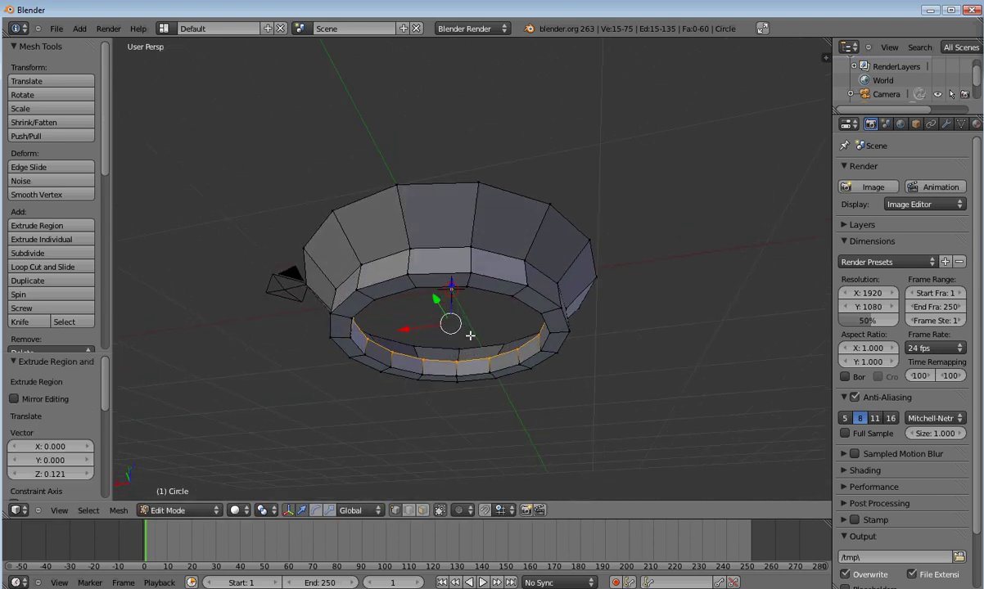
key(e)
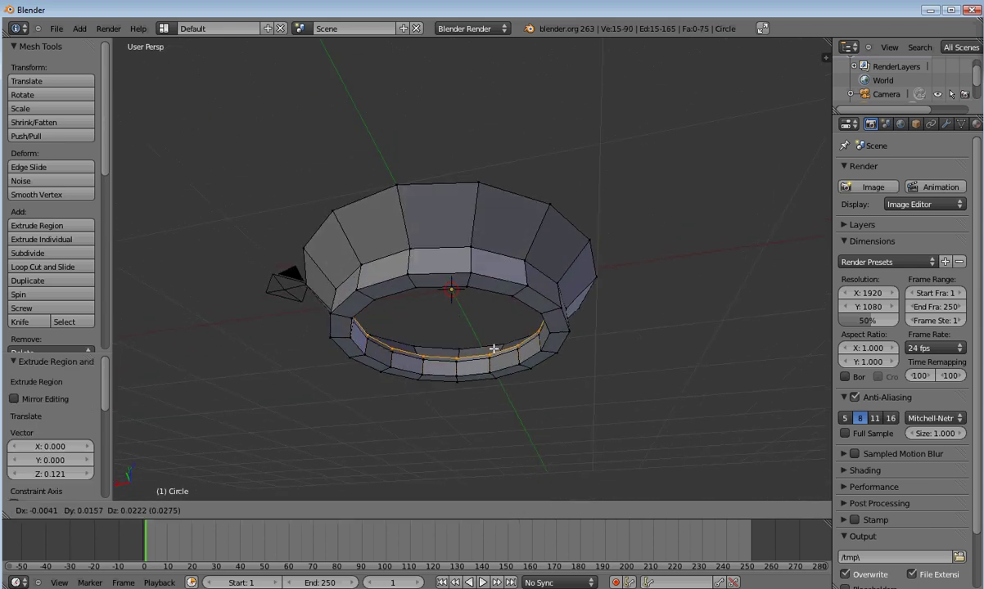
key(z)
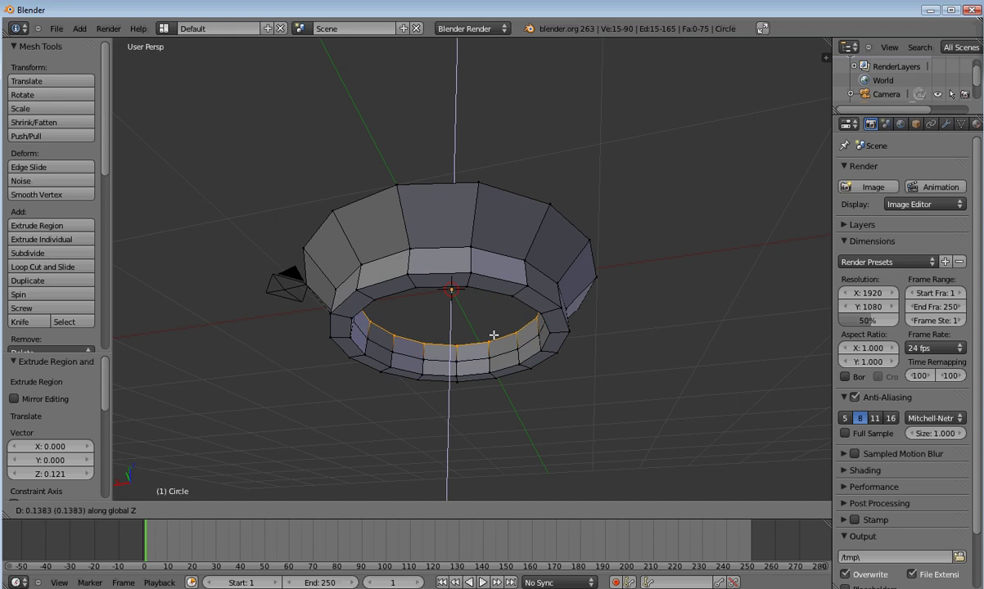
click(494, 335)
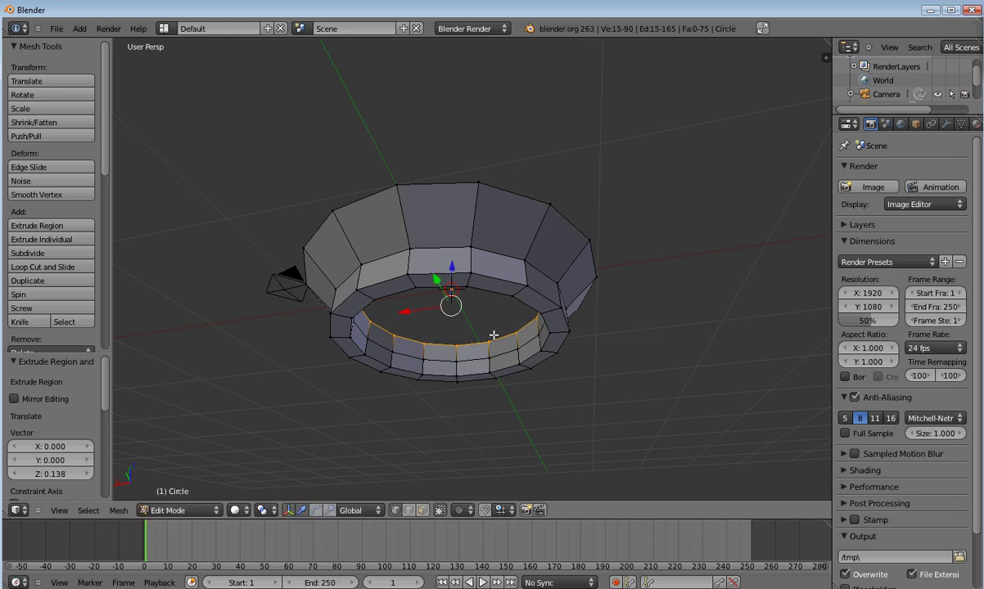
key(s)
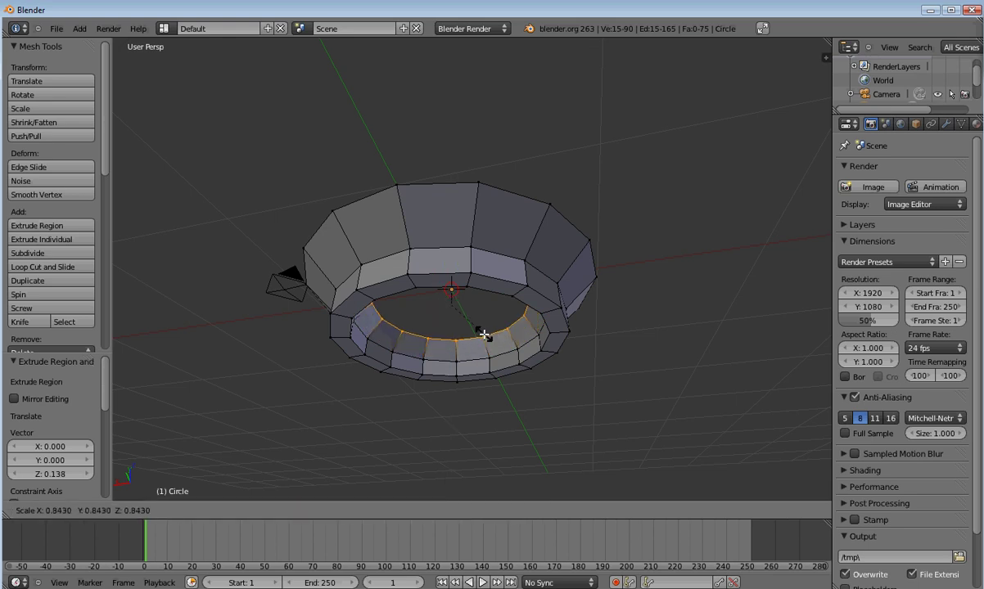
click(473, 330)
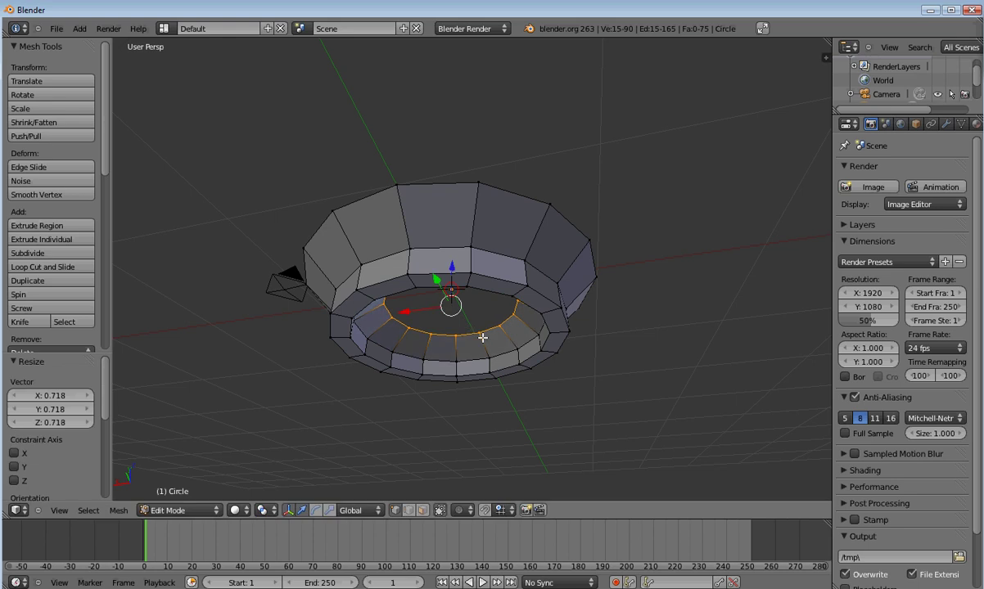
Extrude the innermost ring once more and merge its vertices at the centre to close the base.
key(e)
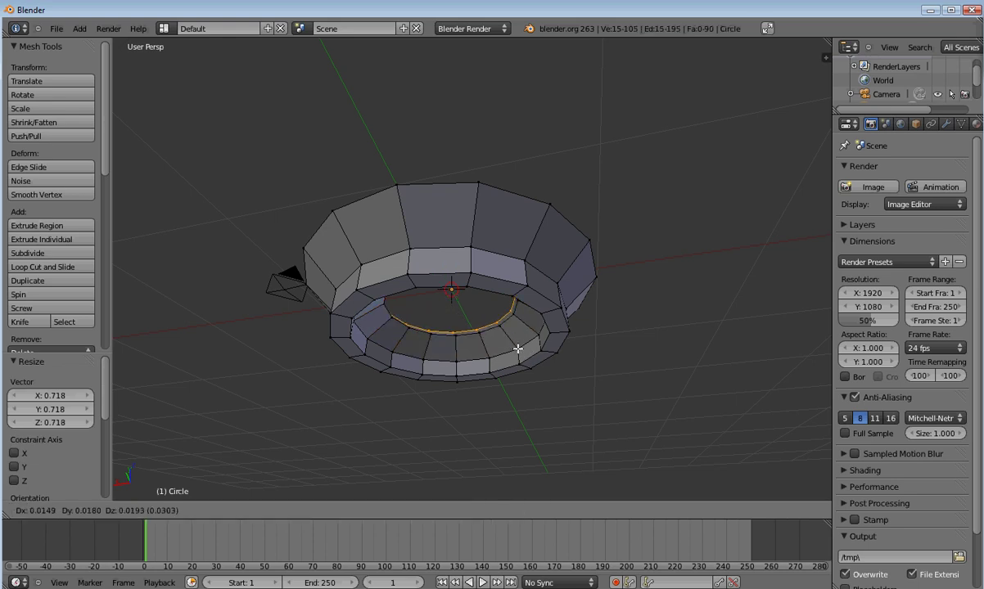
click(520, 348)
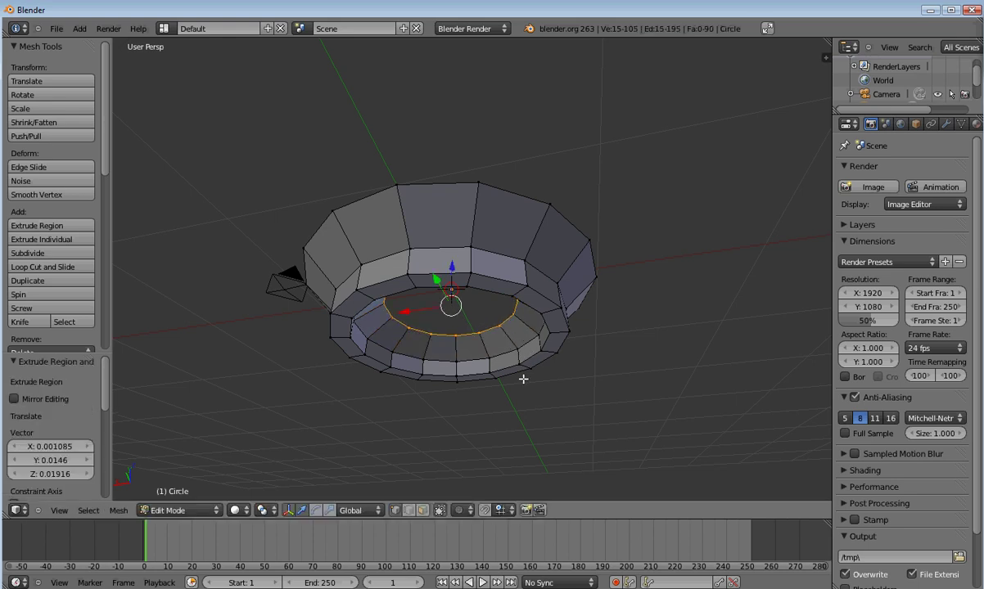
key(alt+m)
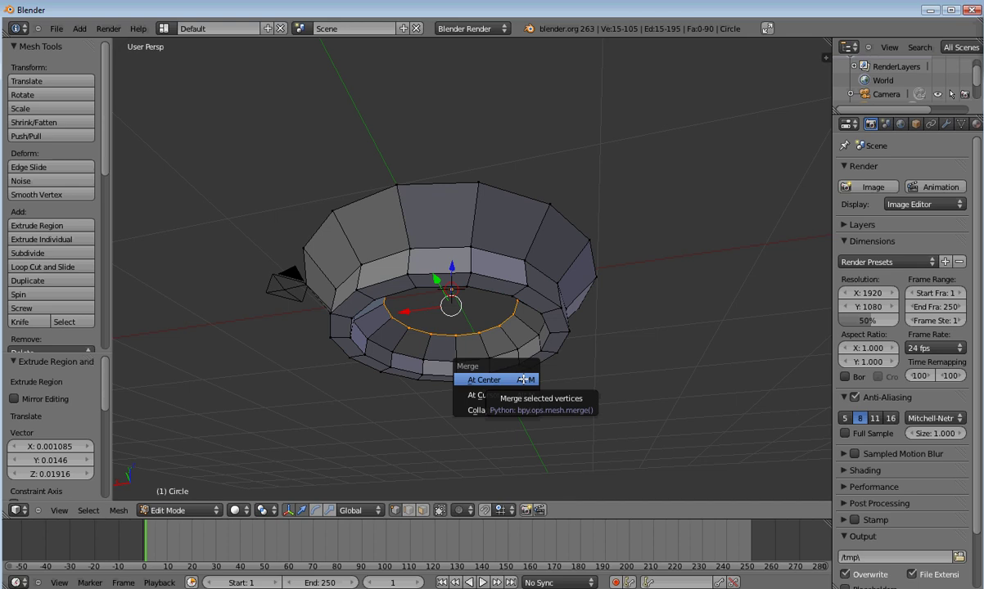
click(522, 380)
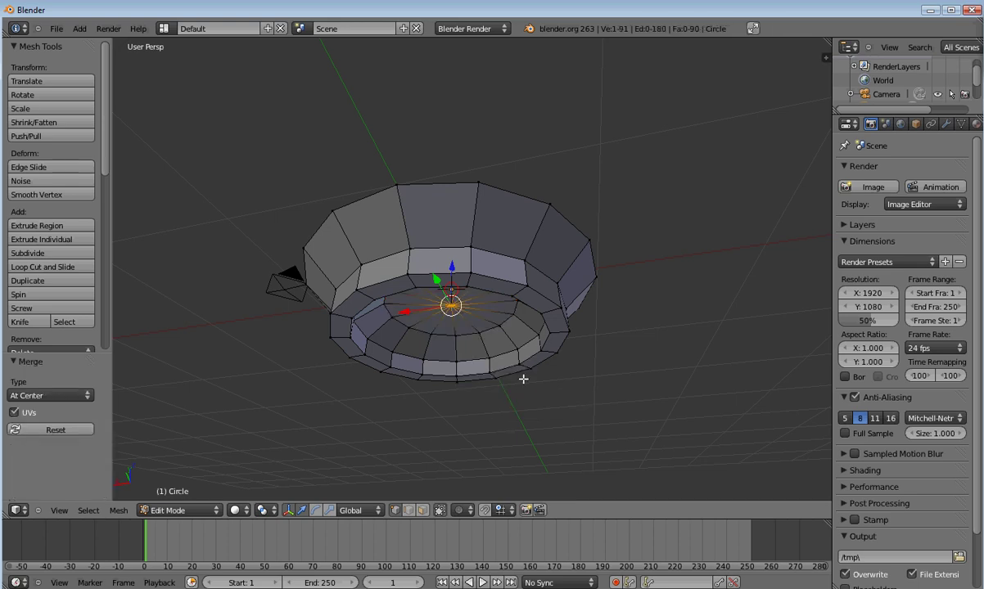
Raise the merged centre vertex about 0.123 along Z to dome the base.
middle_drag(523, 377, 330, 365)
key(g)
key(z)
click(457, 247)
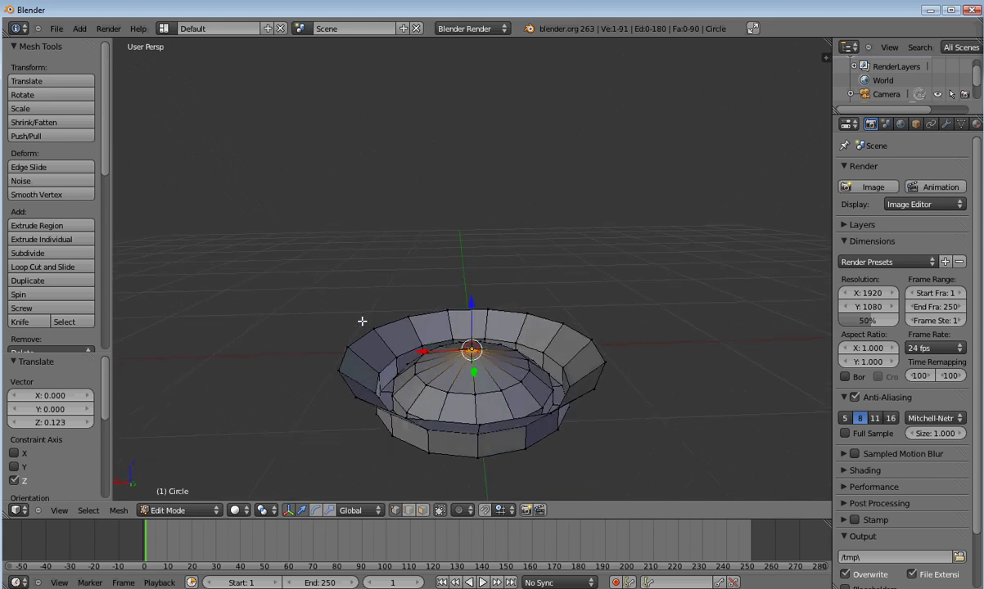
Clear the vertex selection on the whole bowl mesh.
key(a)
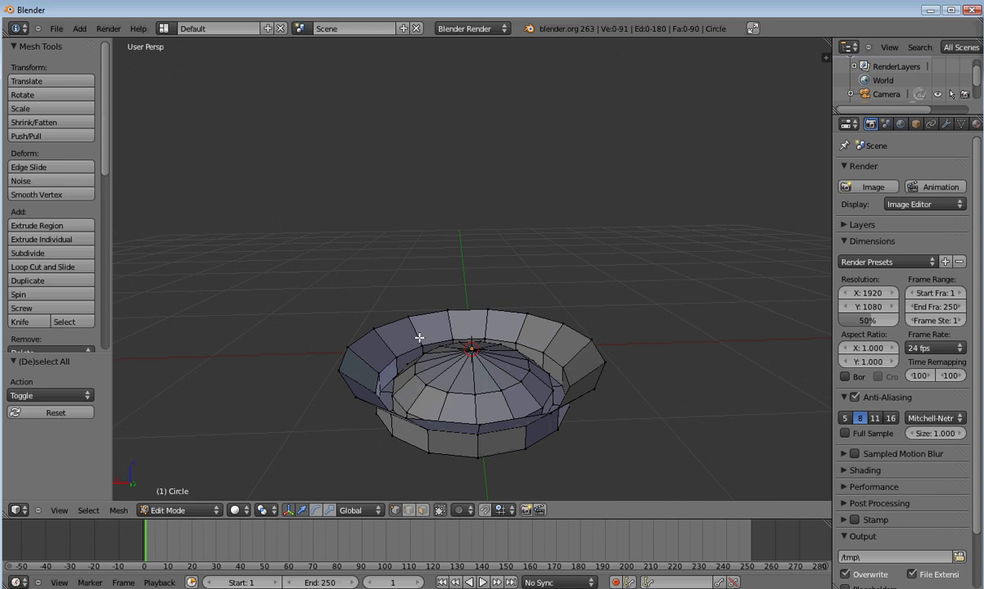
key(a)
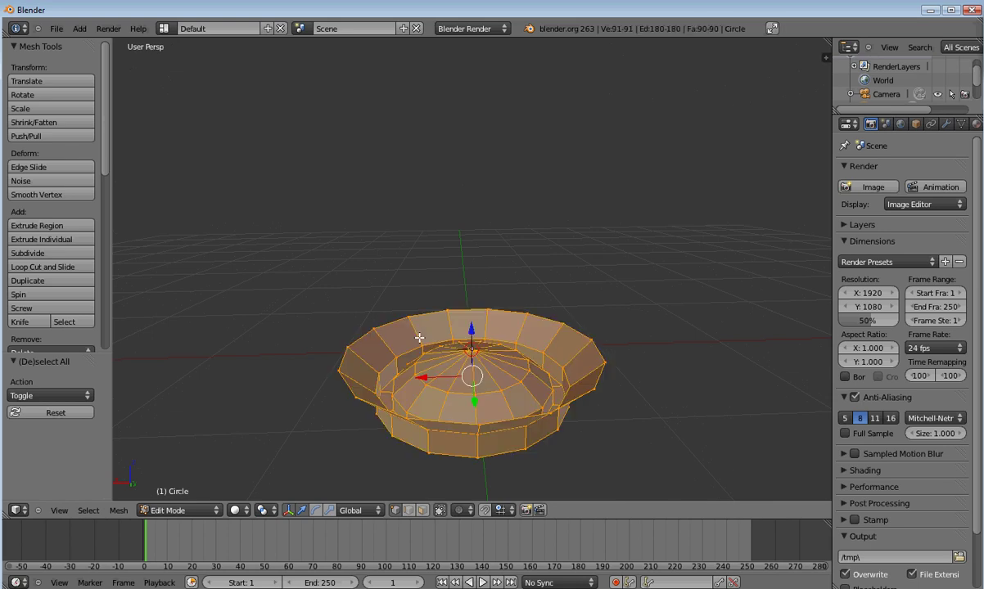
key(a)
key(b)
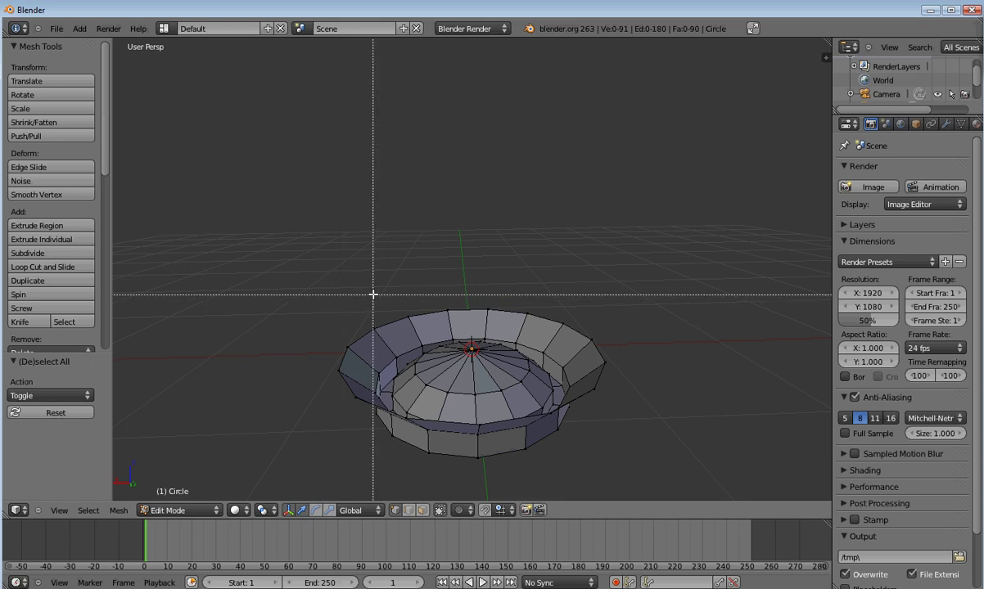
drag(377, 292, 316, 447)
key(b)
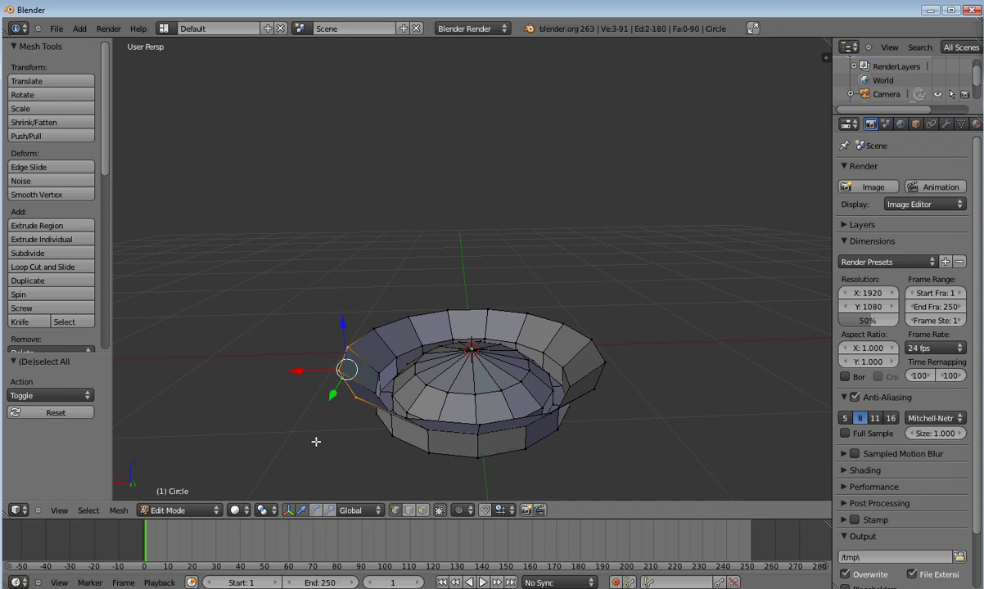
key(b)
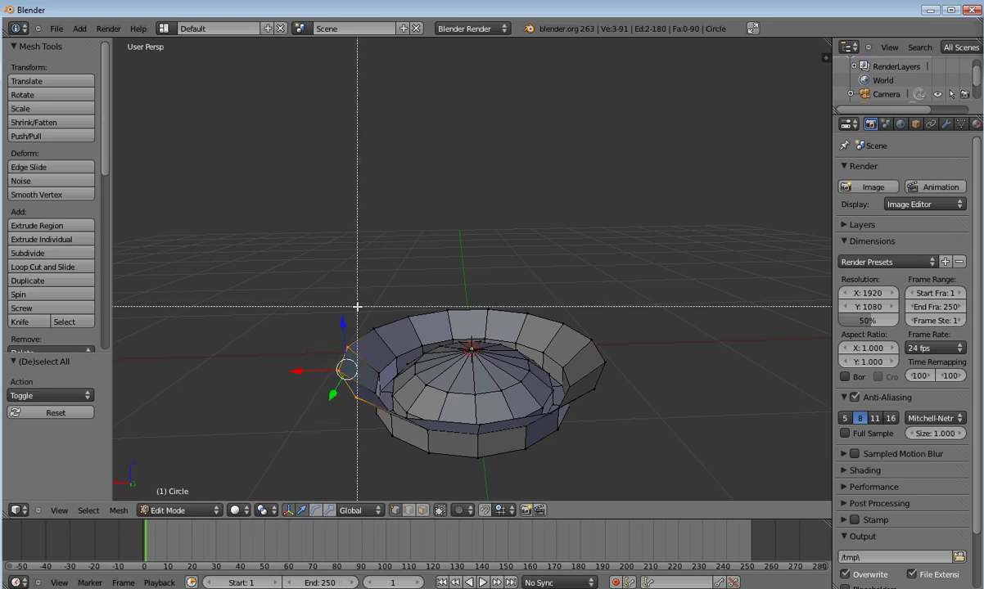
drag(357, 305, 320, 418)
middle_drag(320, 417, 322, 414)
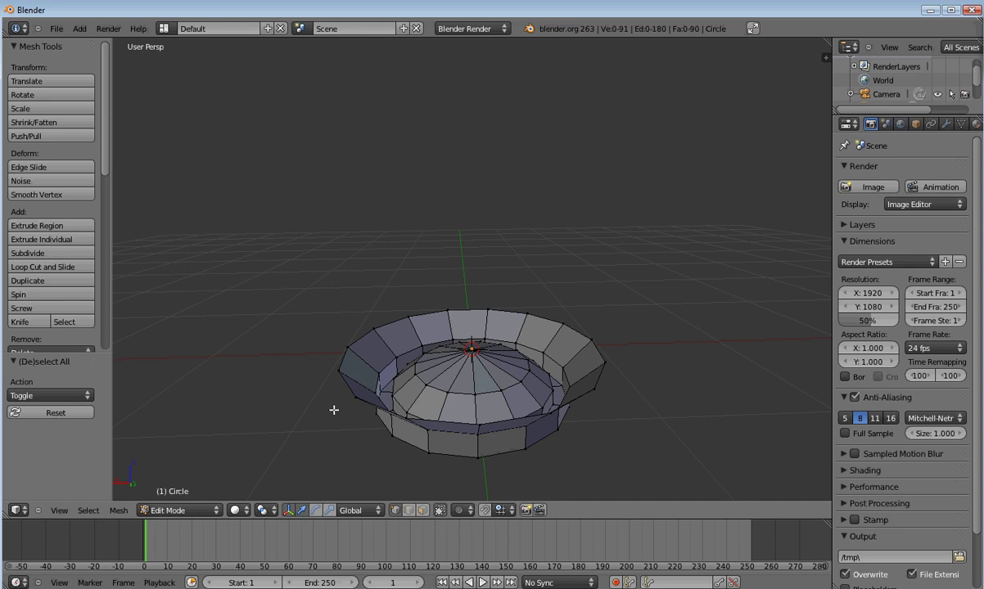
Select all 15 vertices of the bowl's outer rim.
key(b)
drag(633, 250, 376, 333)
middle_drag(376, 333, 425, 312)
key(b)
drag(459, 285, 262, 433)
key(b)
middle_drag(283, 452, 483, 448)
key(b)
drag(577, 311, 620, 375)
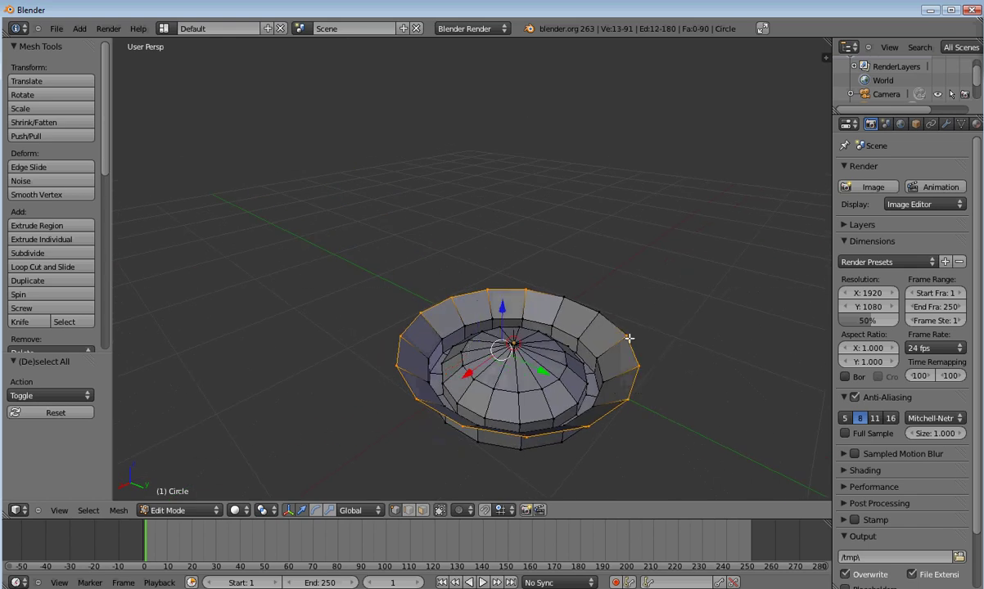
key(b)
drag(535, 273, 594, 314)
shift+right_click(563, 295)
middle_drag(564, 296, 442, 304)
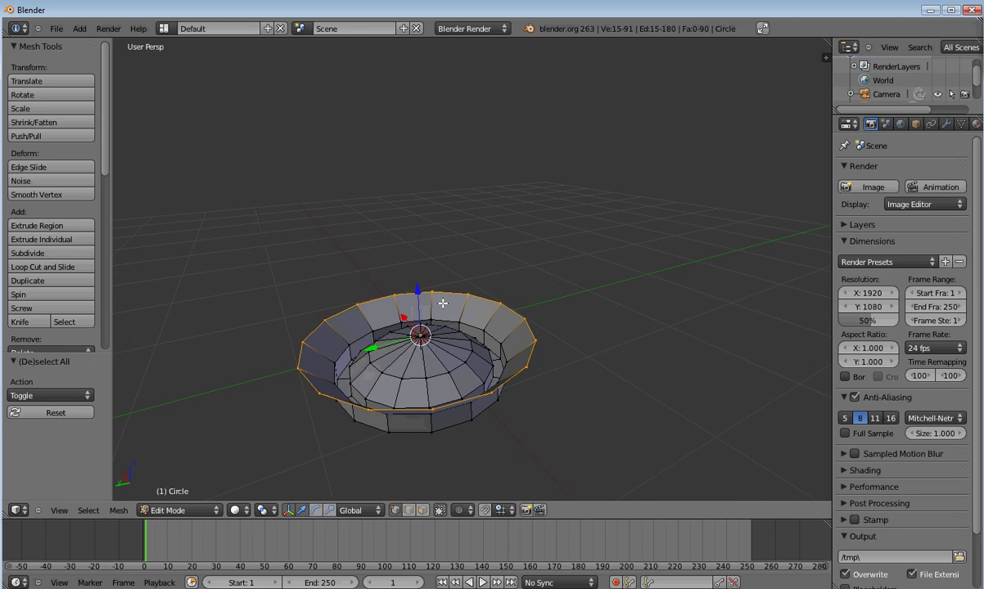
Extrude the outer rim about 2.39 upward along Z to form the tall side wall.
key(KP_3)
key(ctrl+KP_4)
key(ctrl+KP_4)
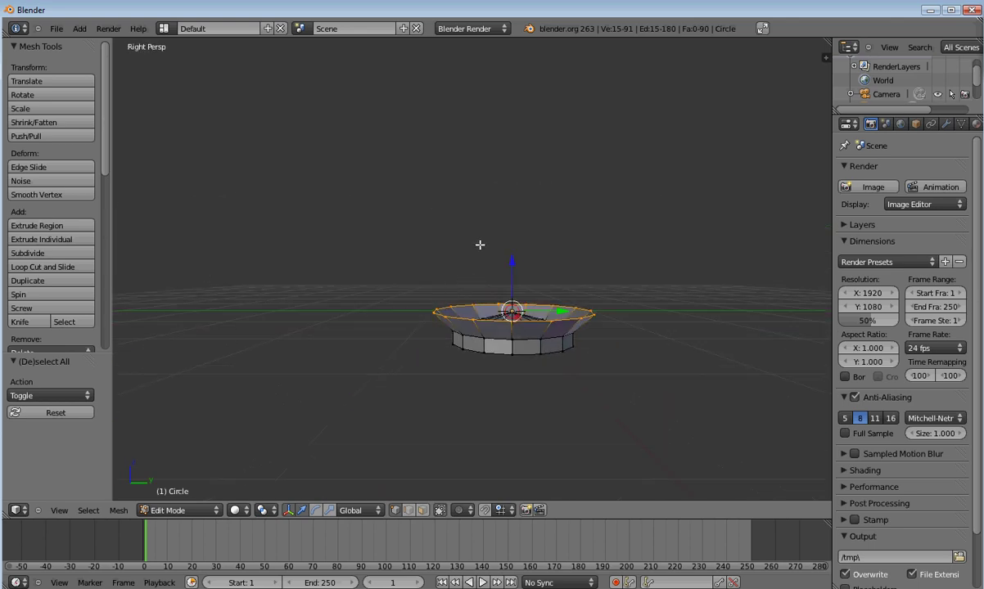
shift+middle_drag(479, 244, 379, 336)
click(59, 512)
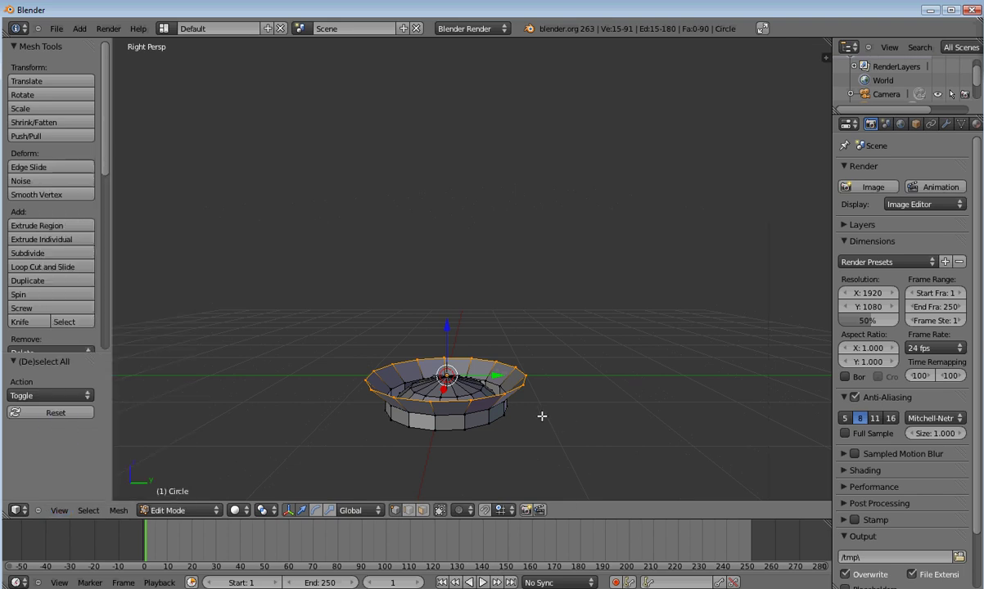
mouse_move(434, 377)
middle_down()
mouse_move(441, 349)
mouse_move(438, 362)
middle_up()
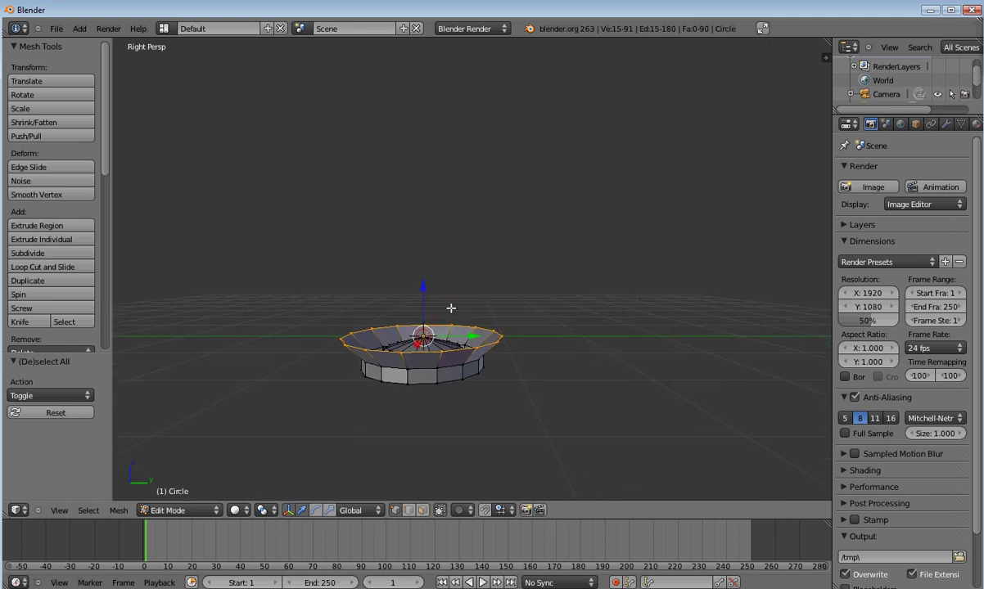
key(e)
key(z)
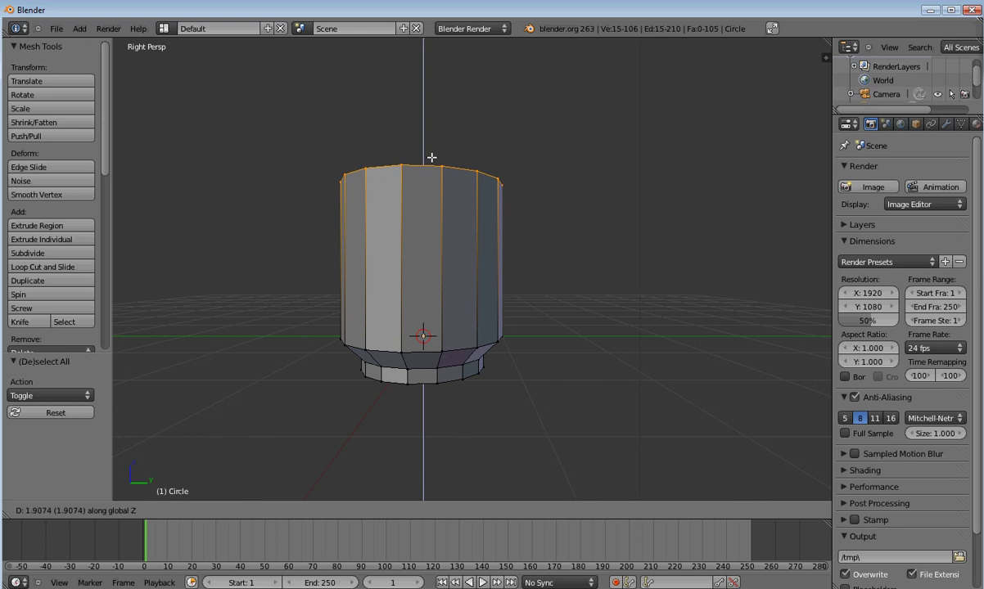
click(443, 119)
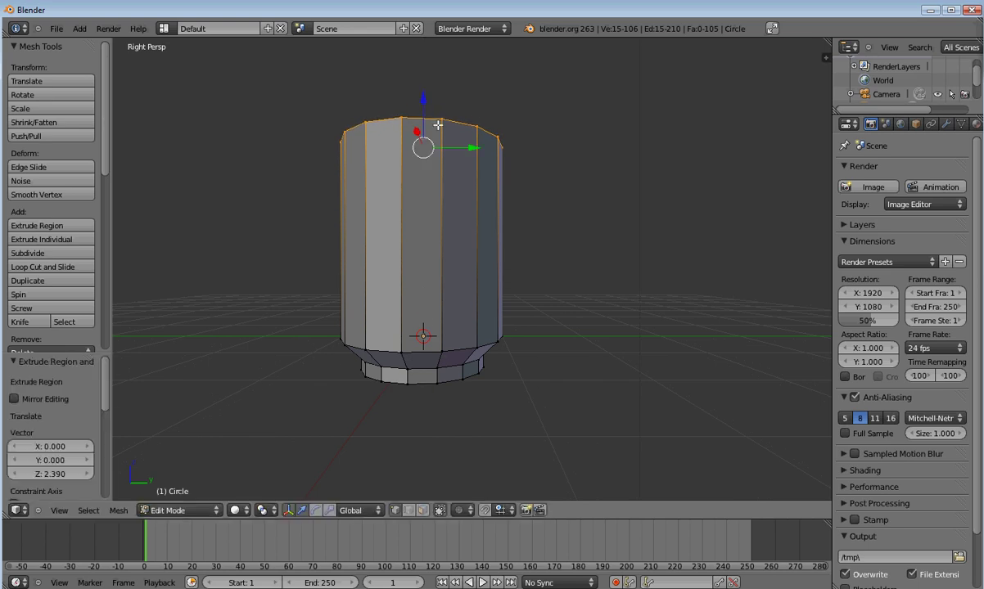
Extrude the wall's top ring about 0.195 upward along Z and scale it to about 0.889 for a sloped shoulder.
middle_drag(459, 127, 595, 222)
scroll(604, 215, down, 5)
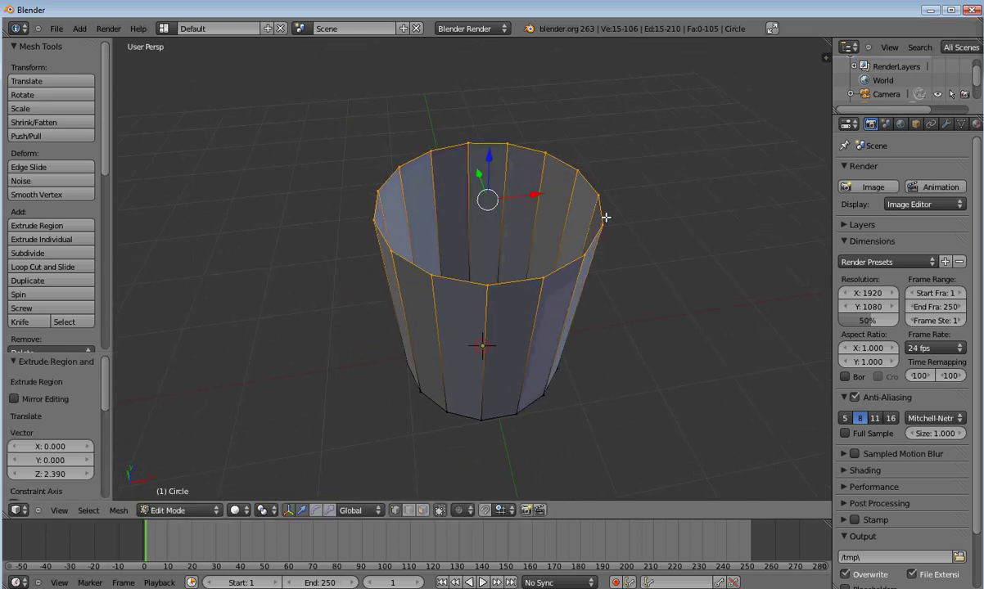
middle_drag(408, 262, 318, 260)
scroll(380, 194, up, 3)
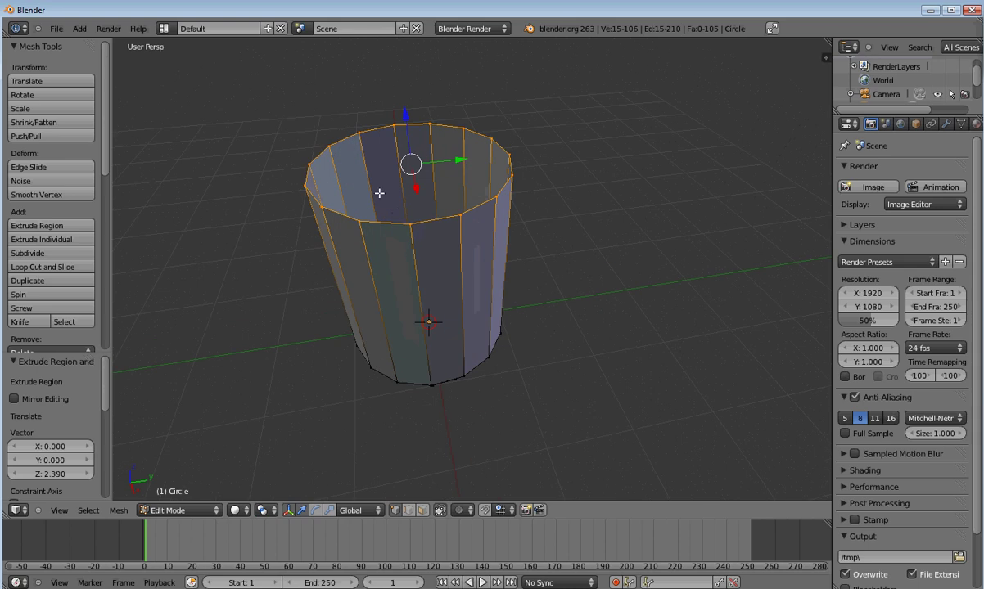
middle_drag(400, 209, 402, 290)
scroll(402, 290, up, 3)
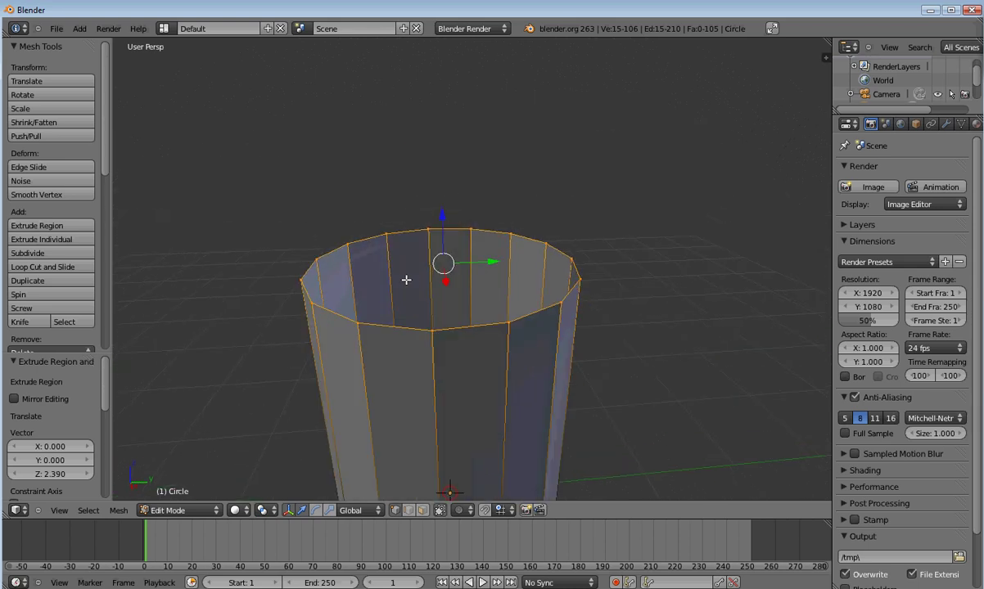
key(e)
key(z)
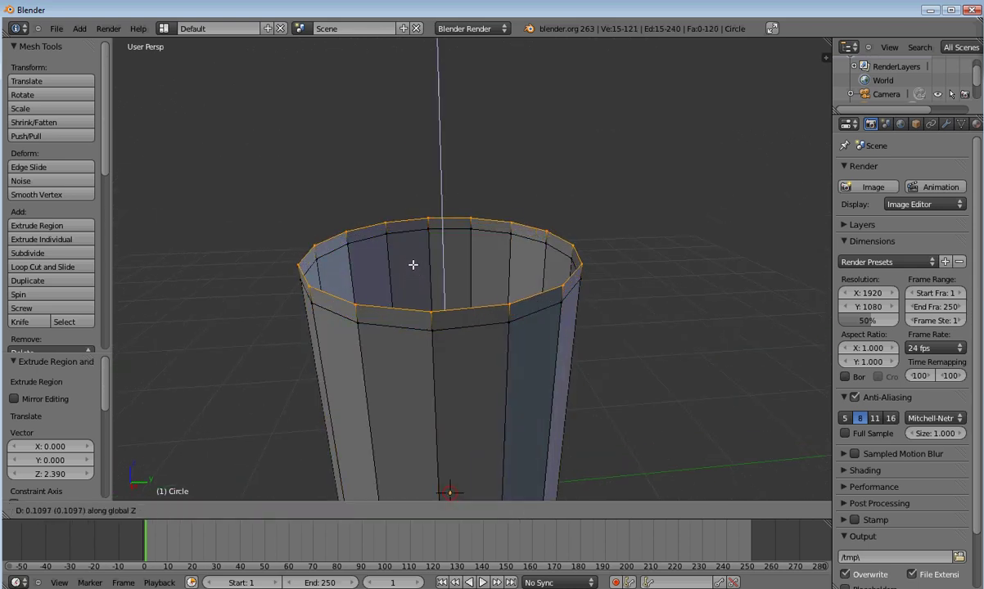
click(411, 255)
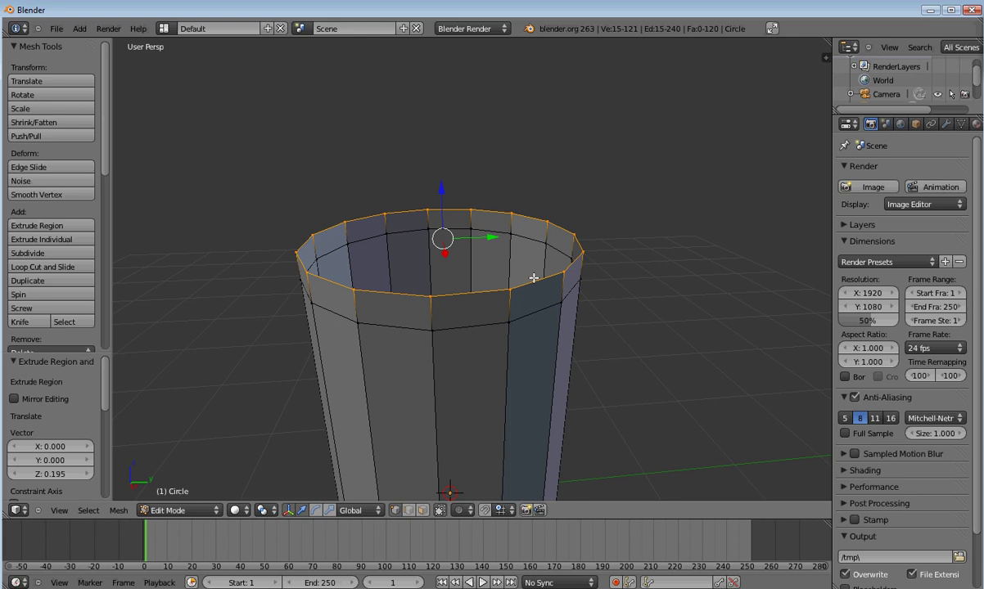
key(s)
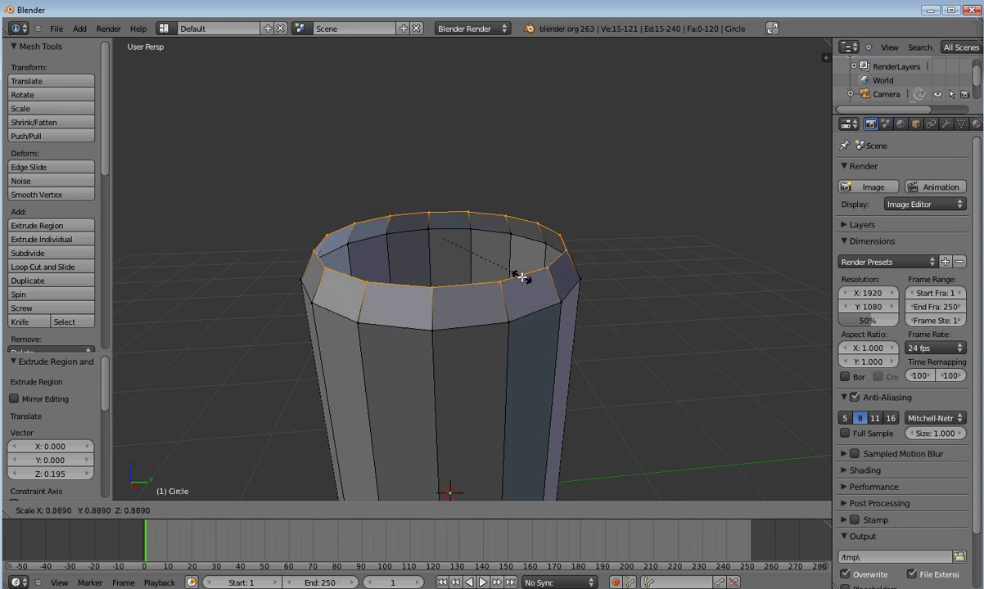
click(521, 278)
Extrude the top ring about 0.084 upward along Z, and extrude it again outward scaled to about 1.055.
key(e)
key(z)
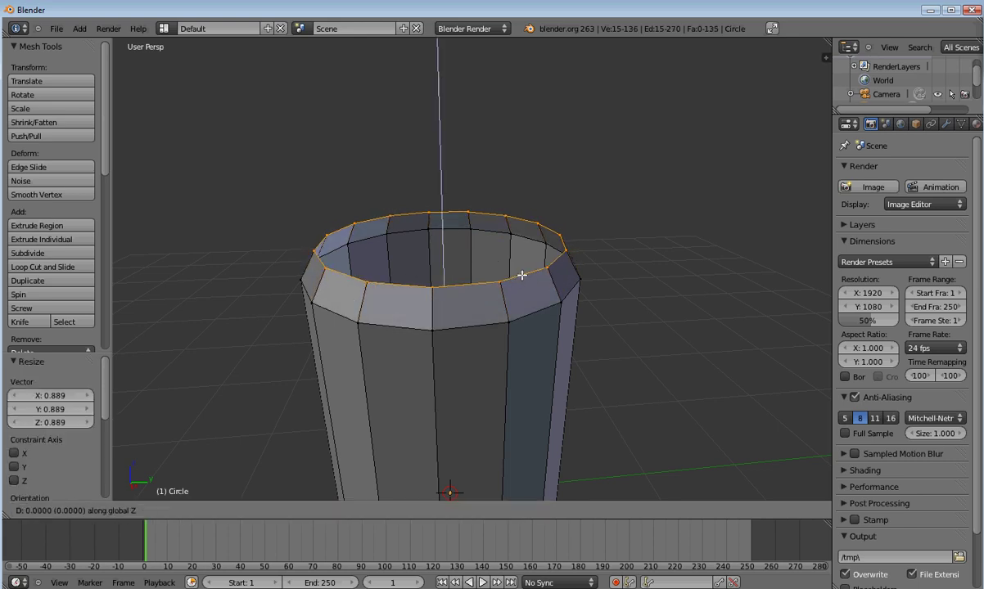
click(519, 266)
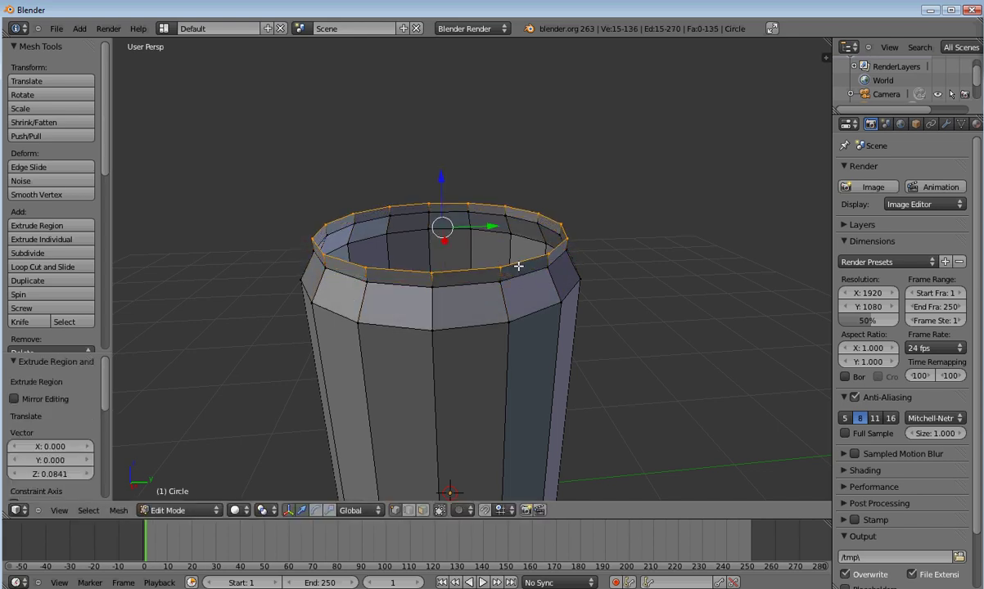
key(e)
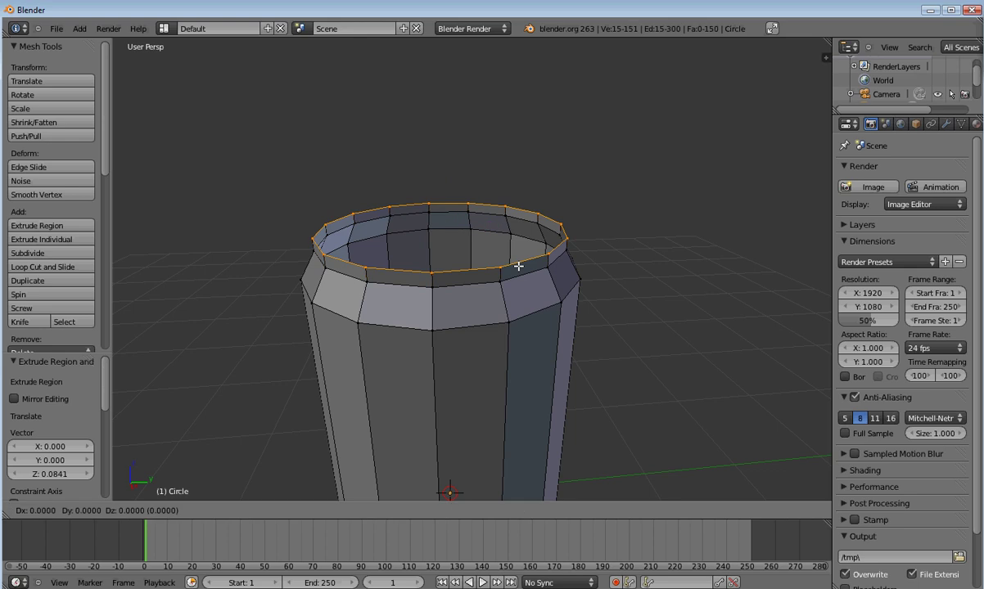
key(s)
click(523, 267)
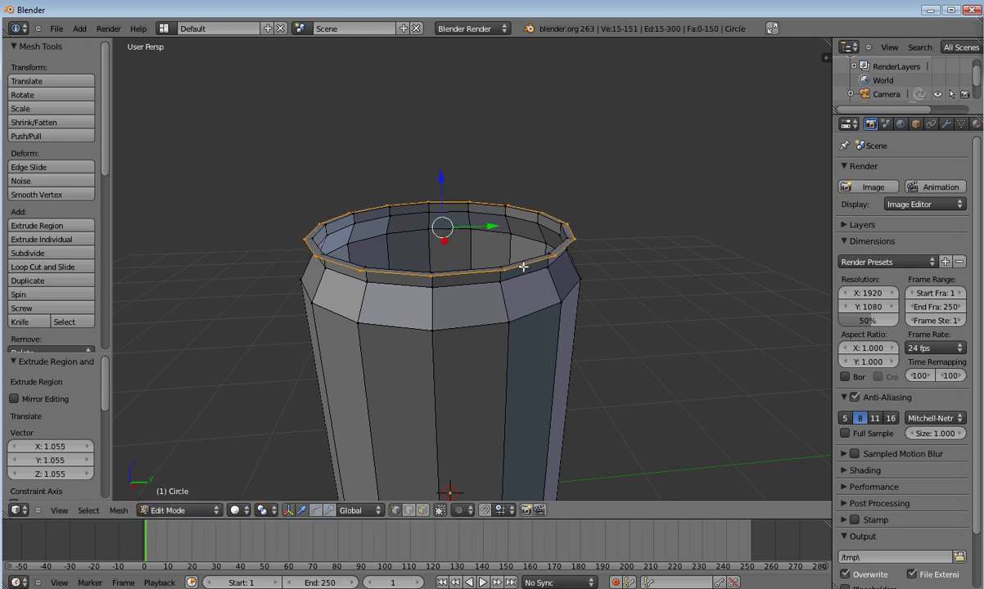
Extrude the widened ring about 0.122 upward along Z, and extrude it again inward scaled to about 0.878.
key(e)
key(z)
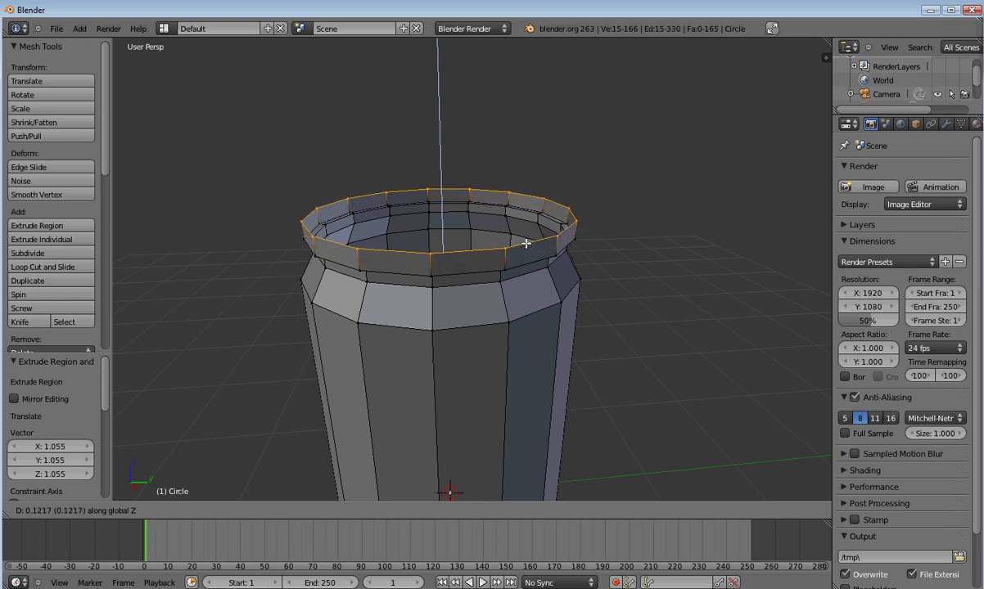
click(526, 243)
middle_drag(526, 243, 507, 286)
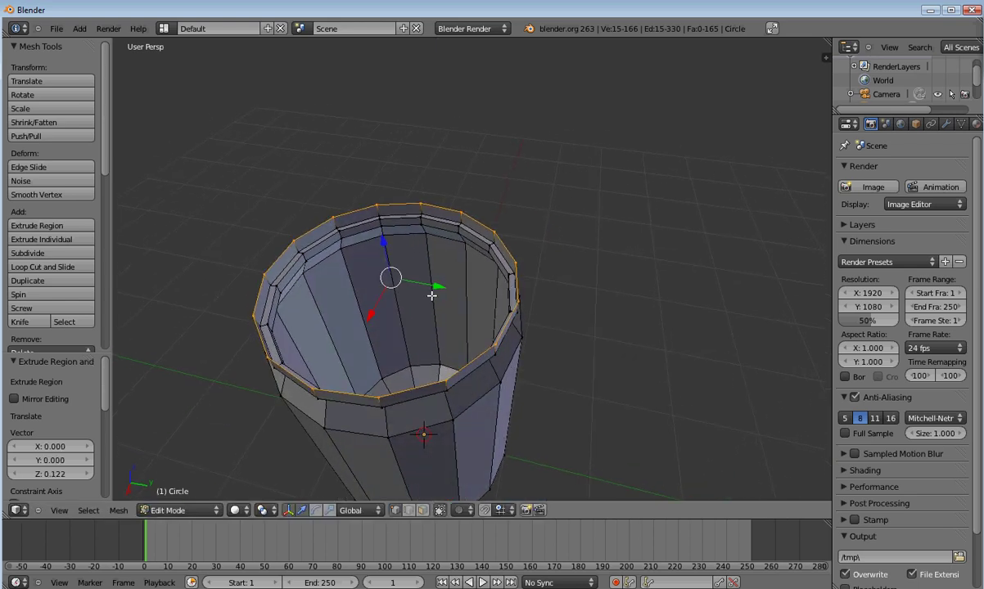
key(e)
key(s)
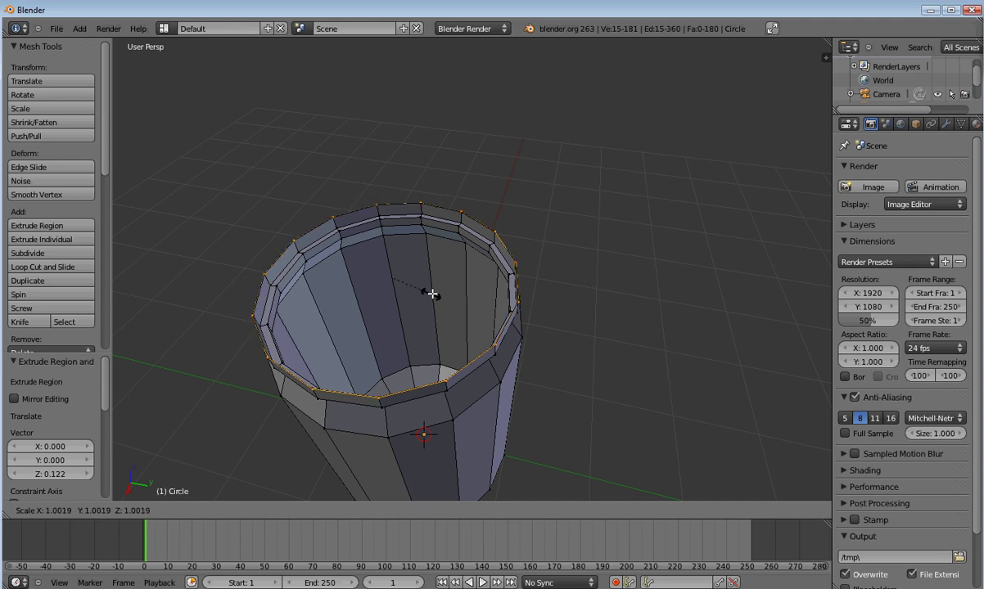
click(425, 295)
Extrude the lip's inner ring about 0.094 downward along Z into the container.
middle_drag(425, 295, 401, 262)
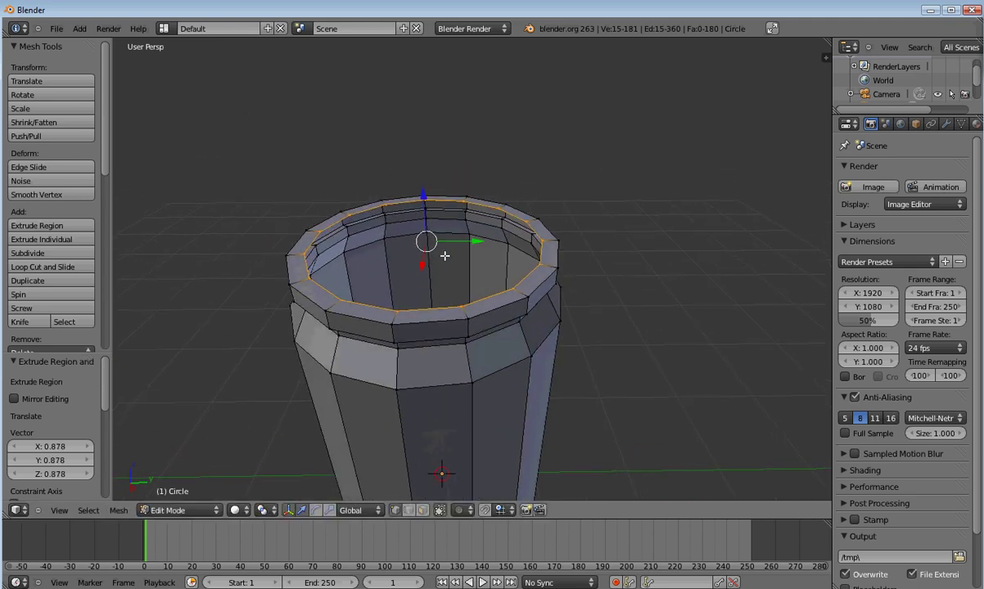
key(e)
key(z)
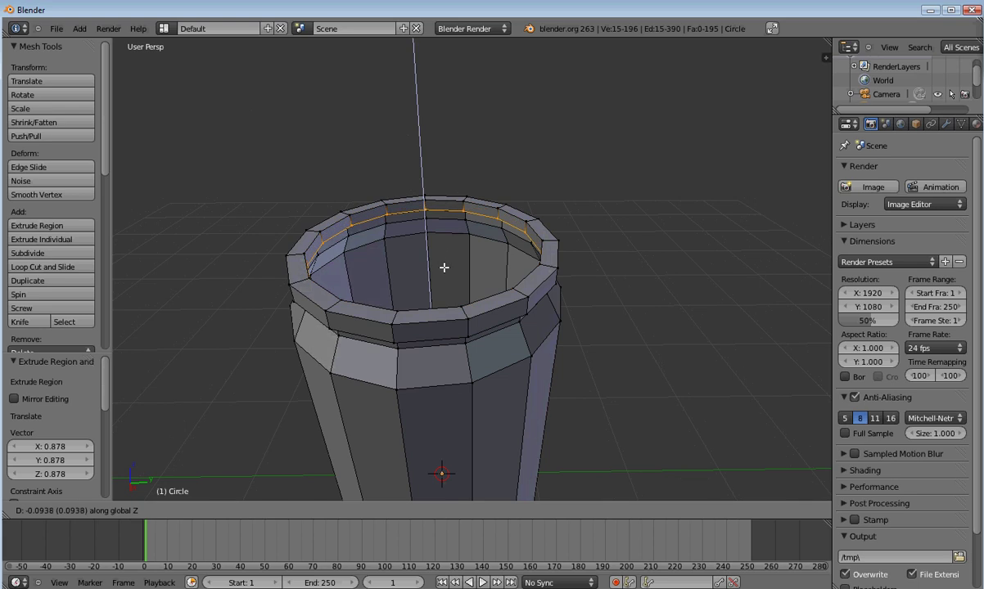
click(444, 267)
Extrude the inner ring another 0.119 or so downward along Z and scale it to about 0.963.
middle_drag(444, 267, 448, 295)
key(e)
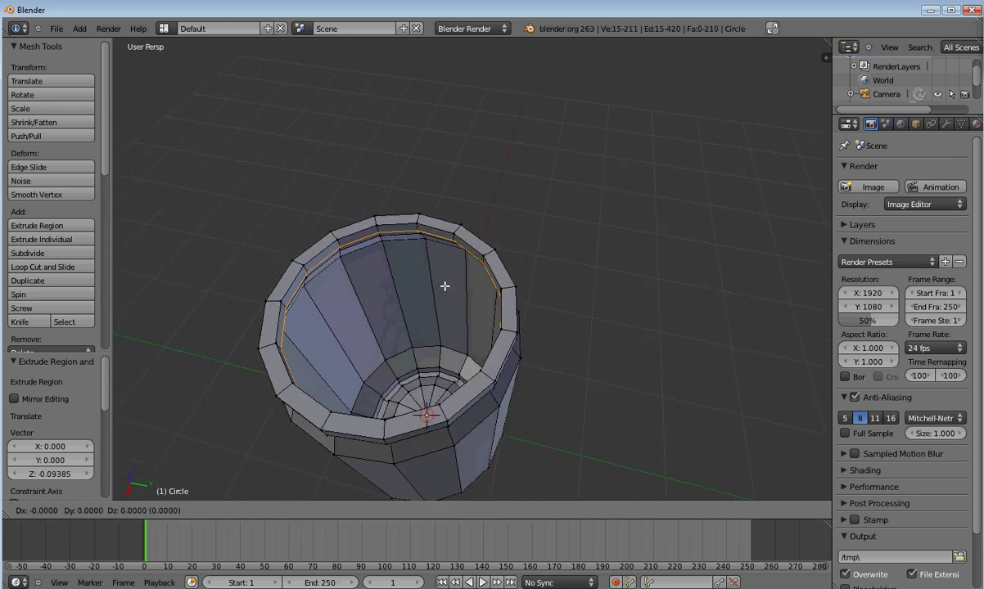
key(z)
click(453, 288)
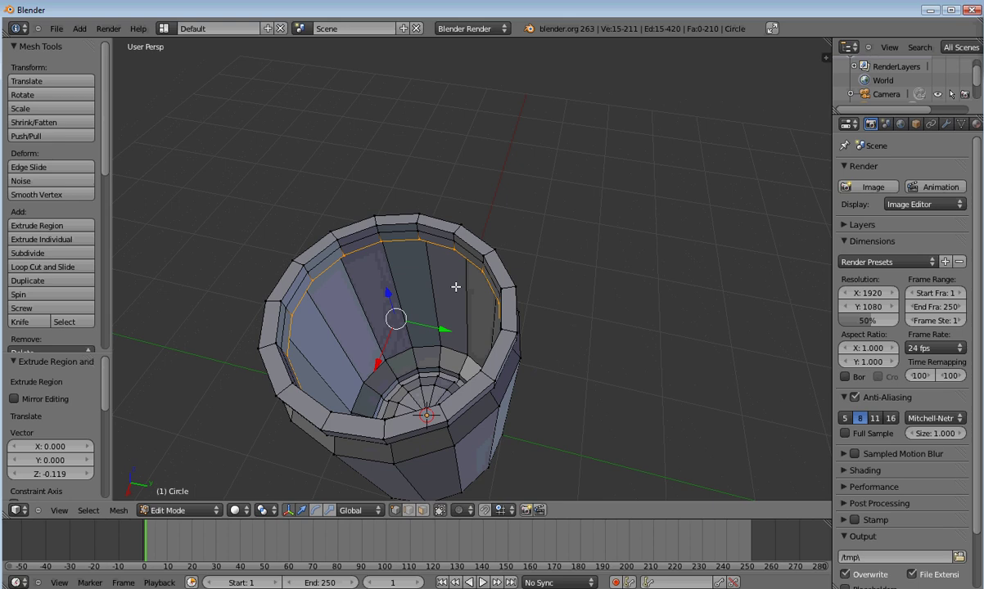
key(s)
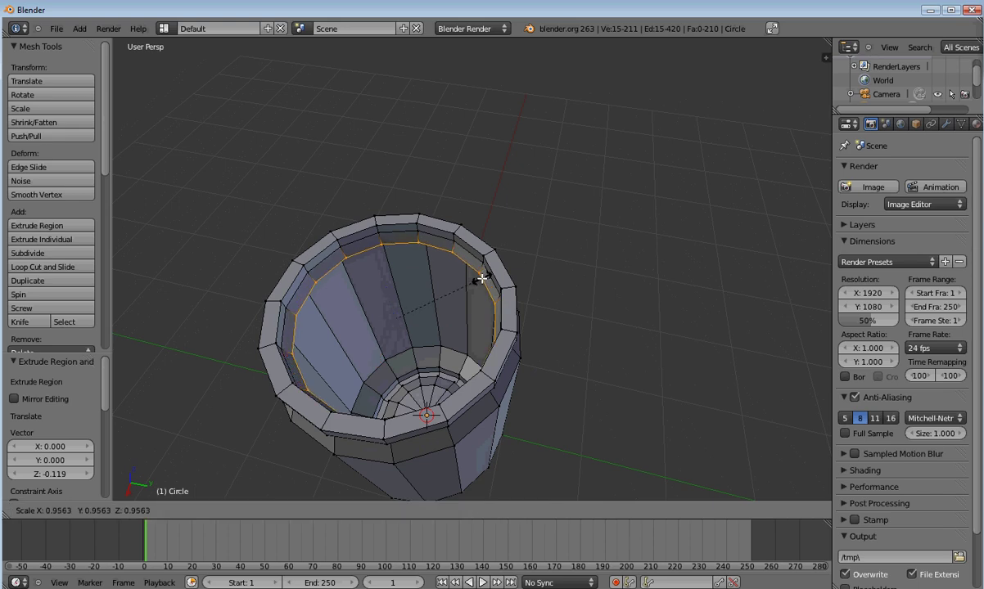
click(482, 279)
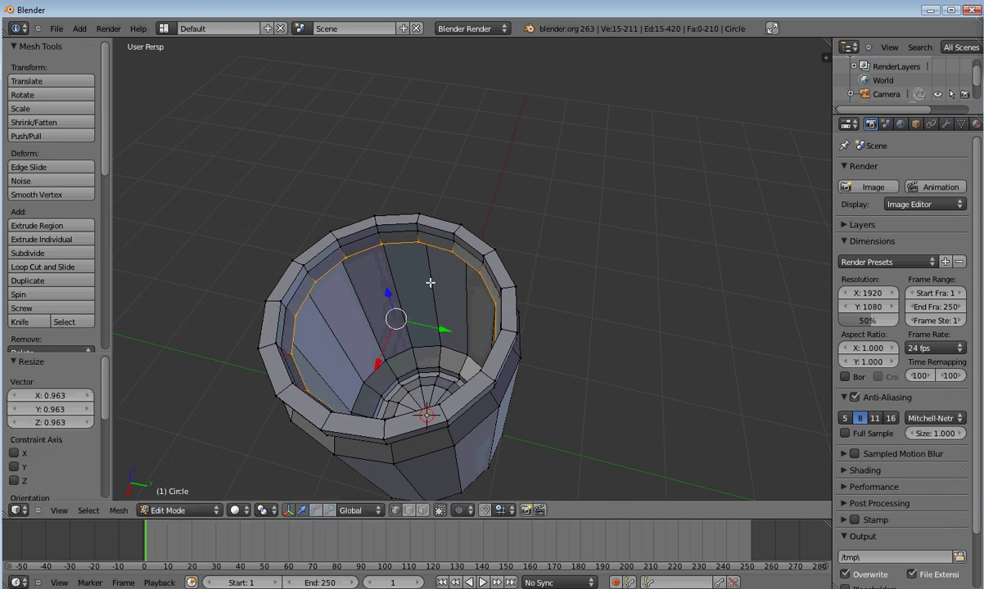
Extrude the inner ring inward scaled to about 0.954, and extrude it again about 0.094 upward along Z.
key(e)
right_click(431, 282)
key(s)
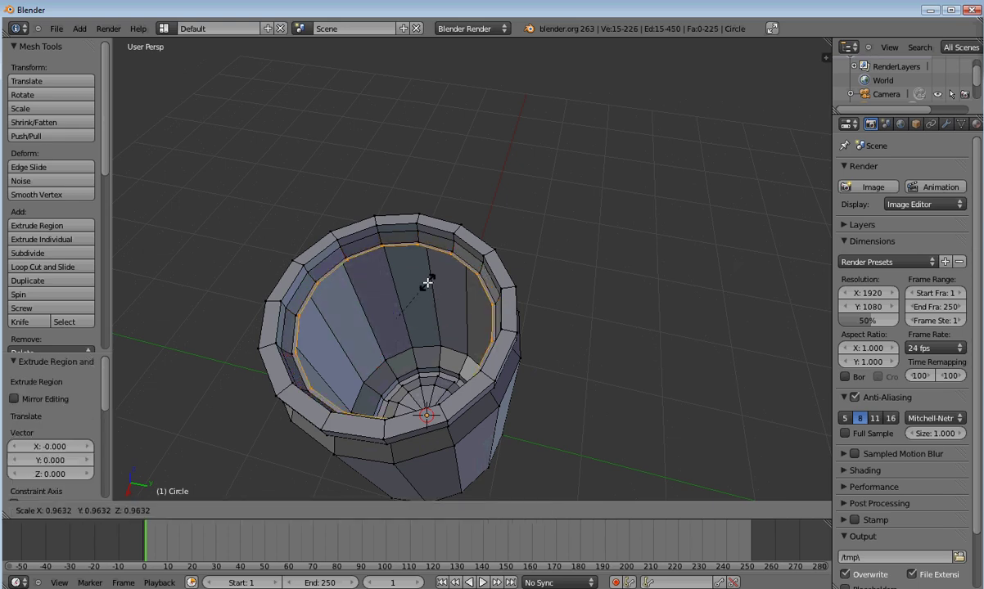
click(427, 283)
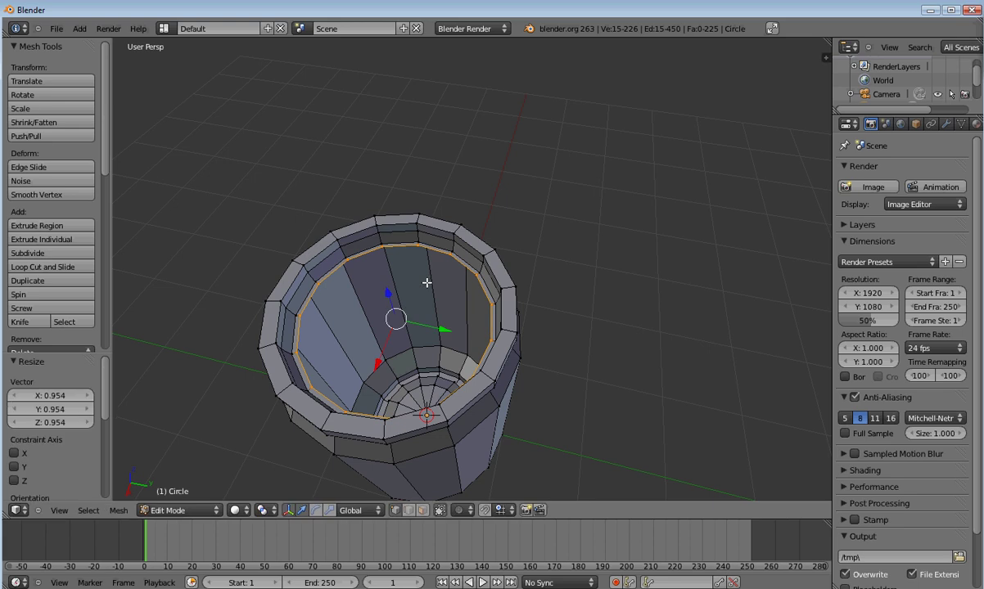
key(e)
key(z)
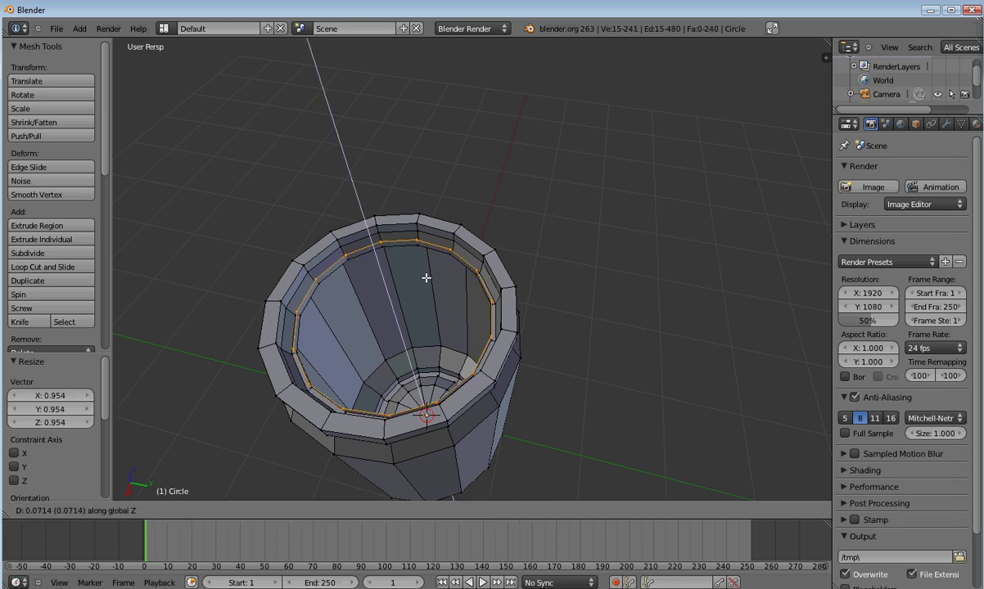
click(424, 277)
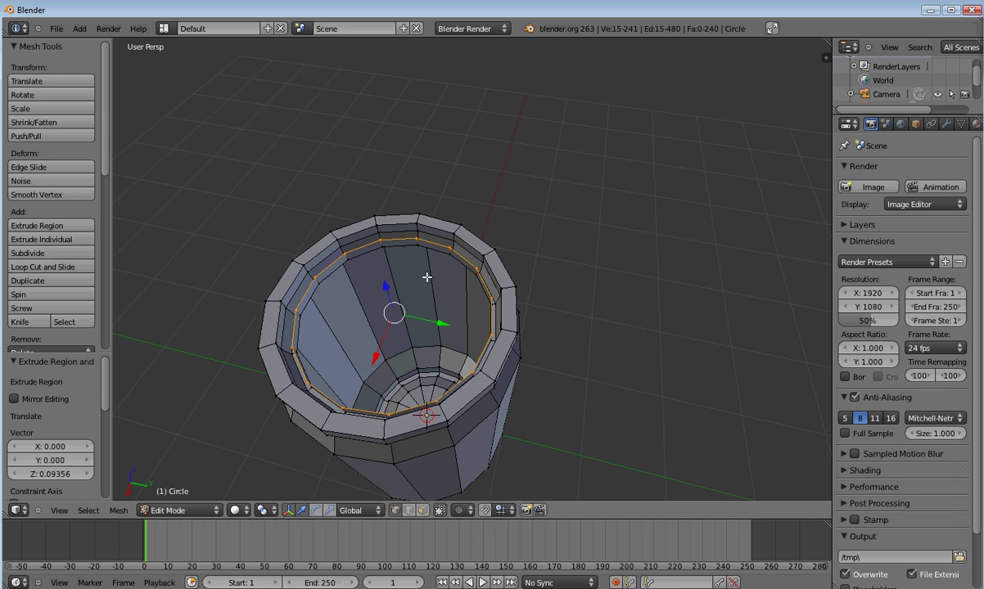
Extrude the inner ring in place and merge its vertices at center to close the container's top.
key(e)
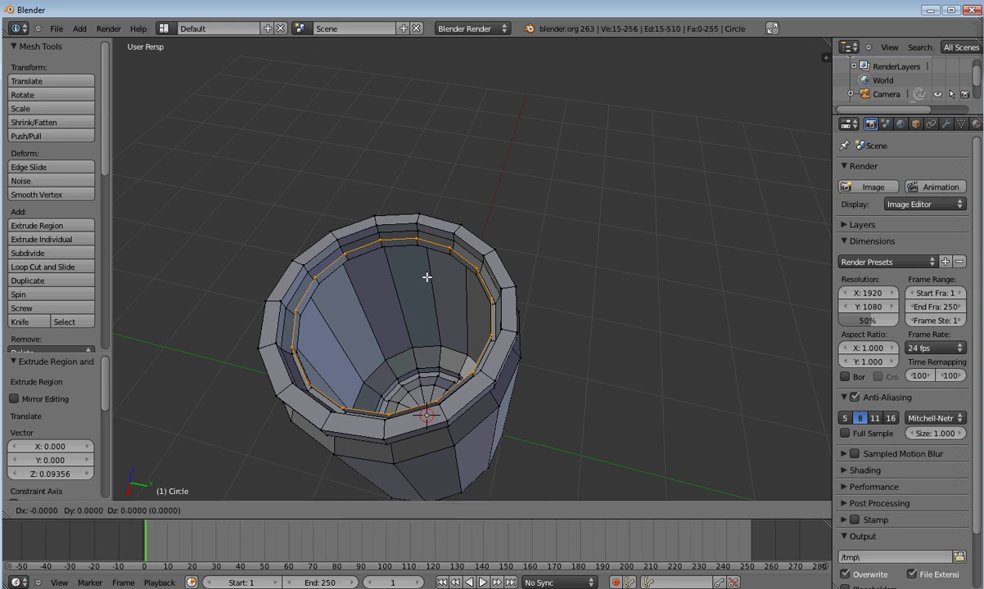
right_click(427, 278)
key(alt+m)
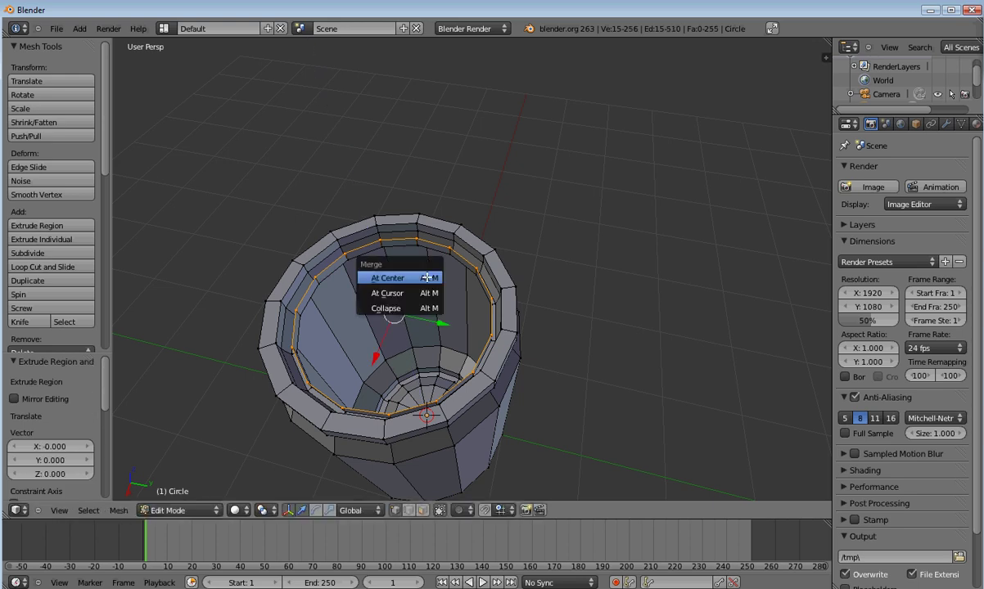
click(413, 277)
Return the container to Object Mode and apply smooth shading to it.
middle_drag(357, 373, 376, 319)
scroll(422, 367, down, 5)
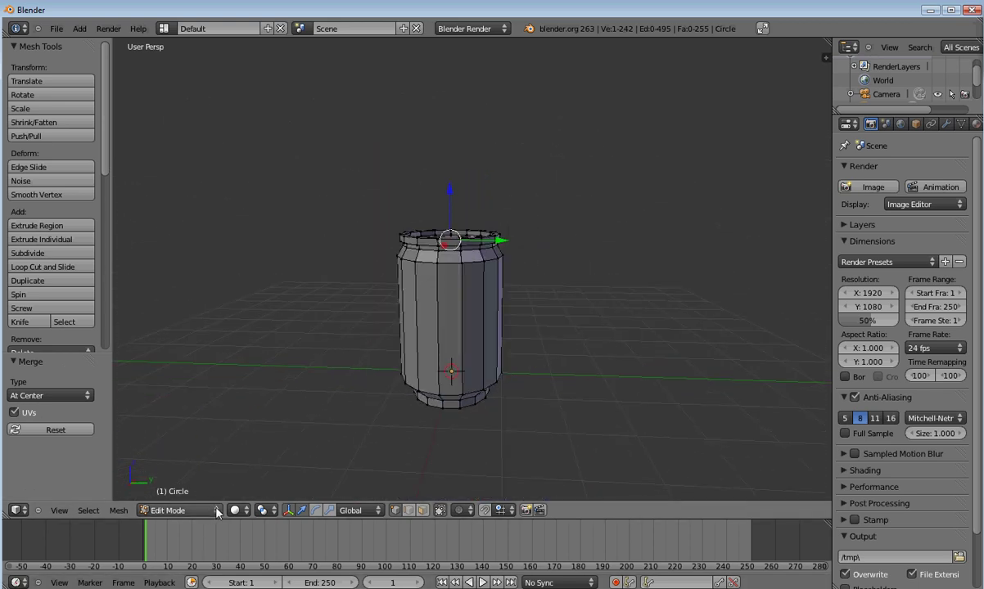
click(180, 510)
click(172, 477)
scroll(411, 271, up, 3)
middle_drag(413, 271, 413, 338)
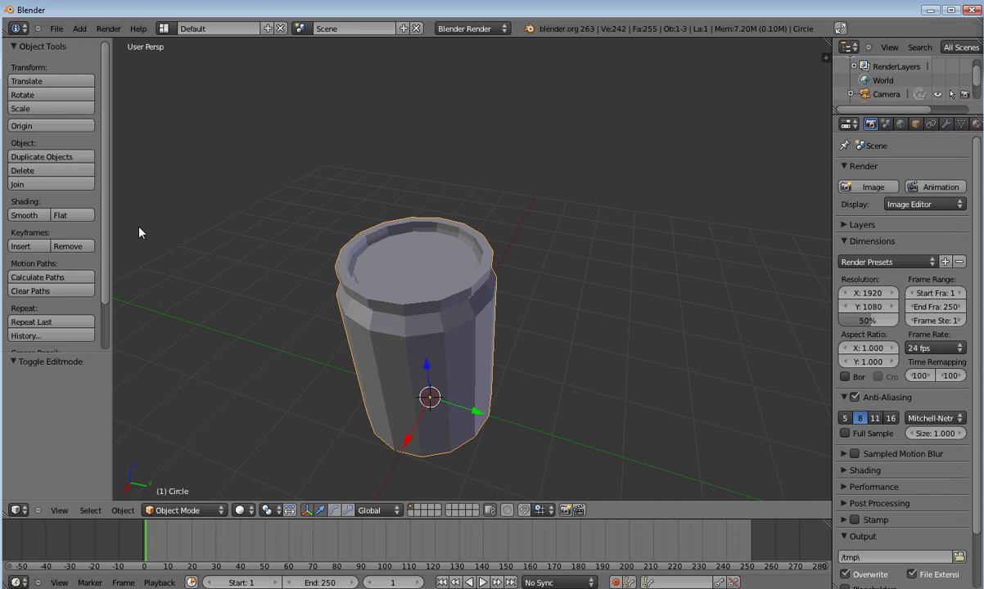
click(23, 216)
Put the container back into Edit Mode and set the viewport shading to Texture.
scroll(464, 315, up, 2)
middle_drag(465, 316, 480, 348)
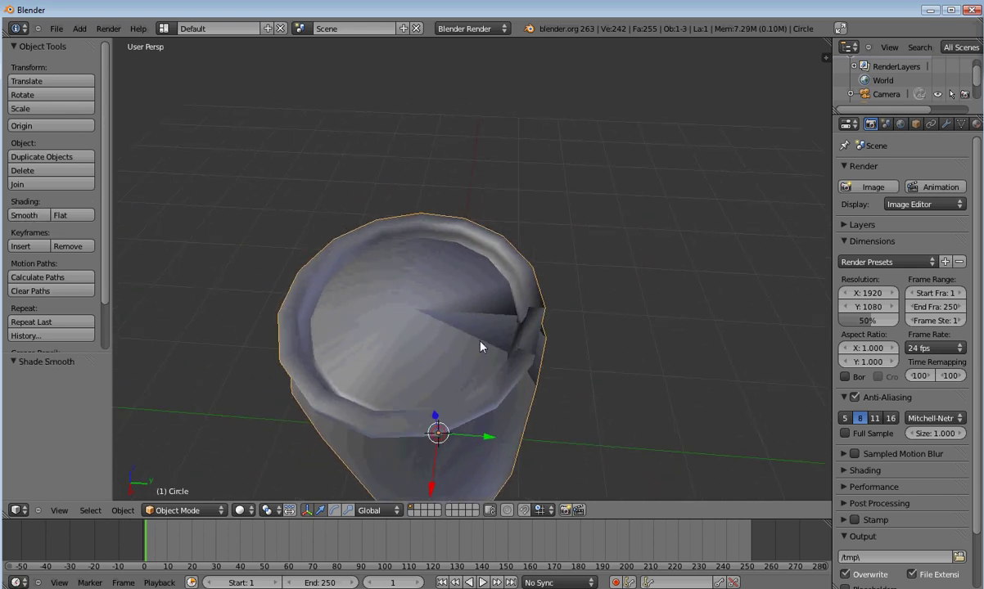
middle_drag(554, 360, 541, 345)
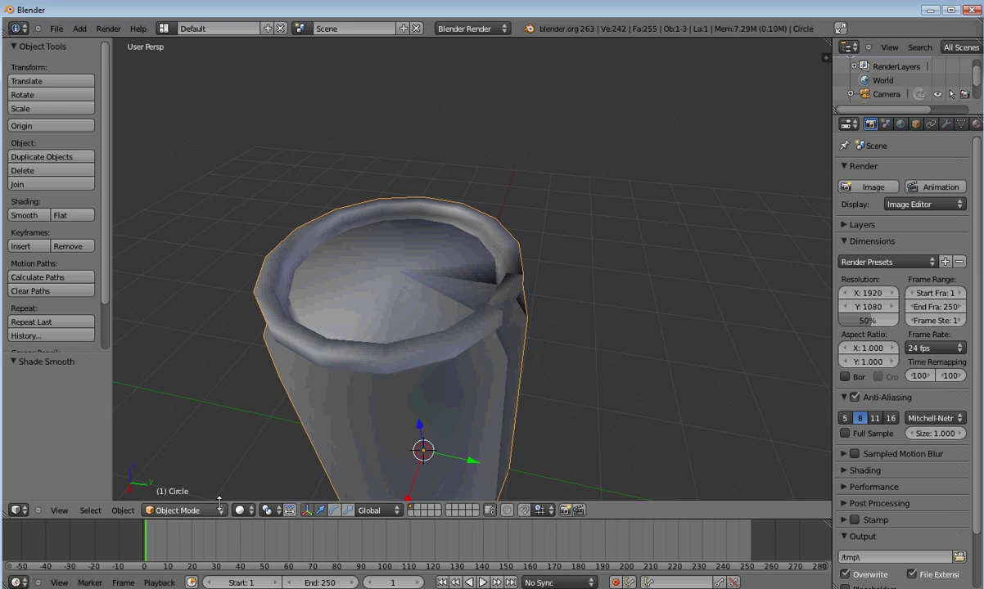
click(184, 510)
click(184, 463)
key(a)
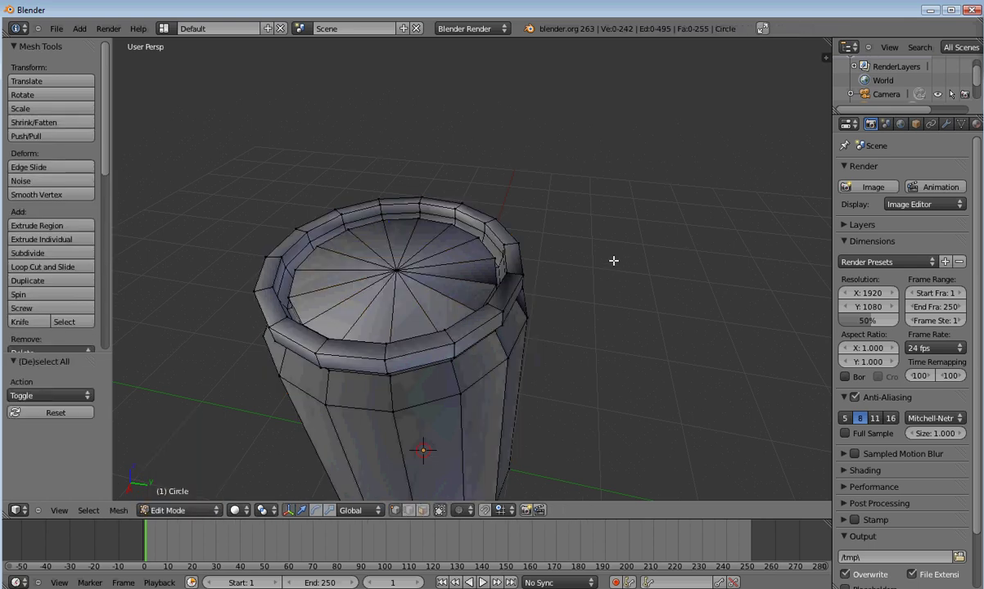
key(a)
key(a)
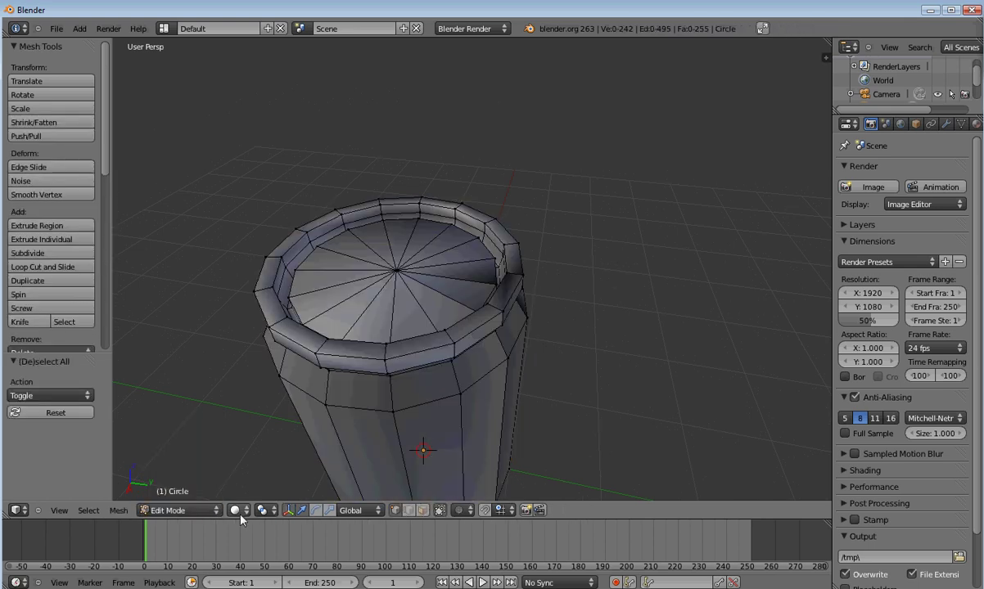
click(236, 510)
click(271, 450)
middle_drag(466, 314, 402, 357)
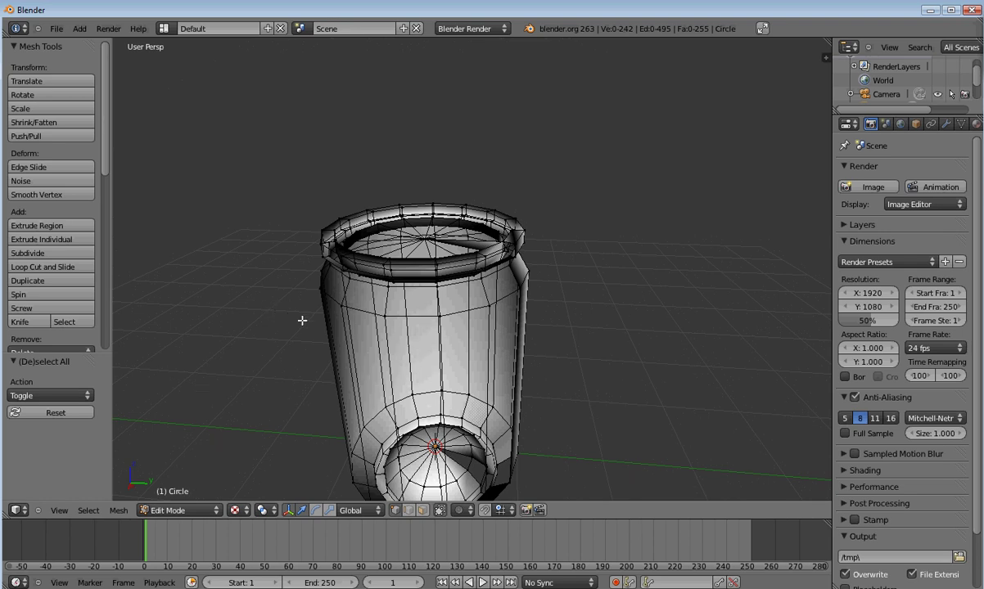
Select the container's entire mesh and recalculate its normals.
key(a)
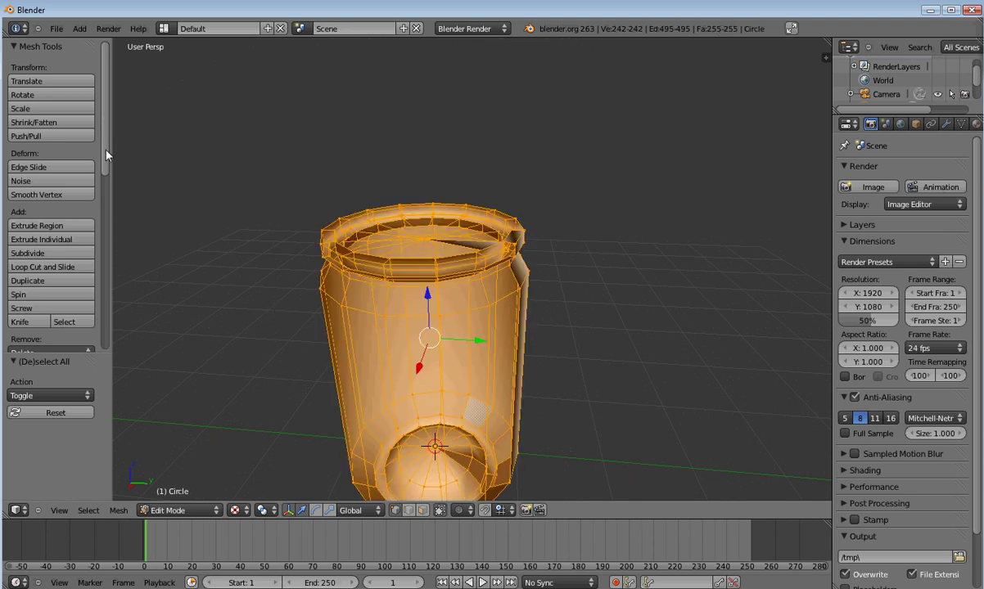
scroll(100, 170, down, 5)
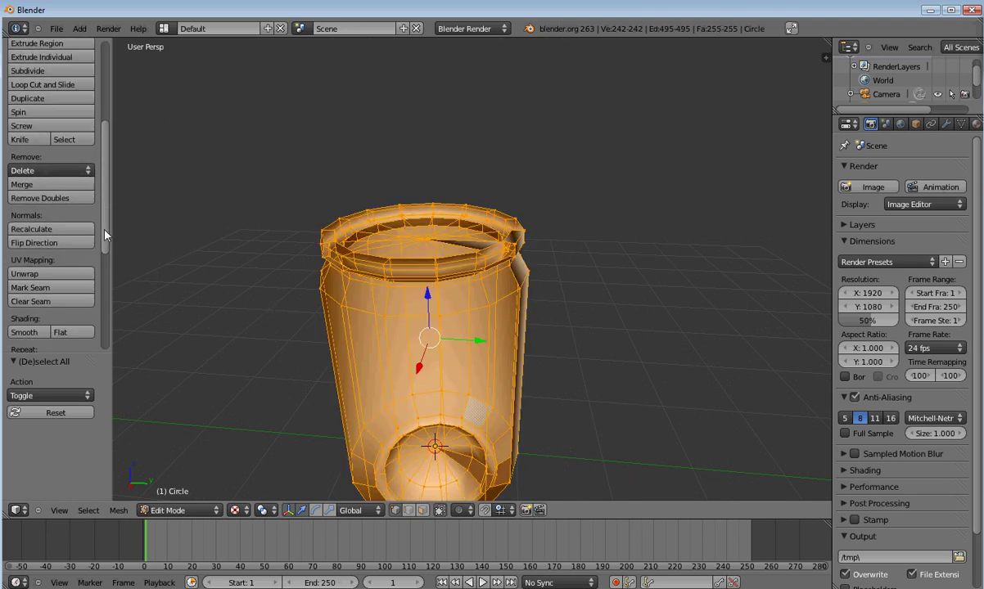
click(32, 229)
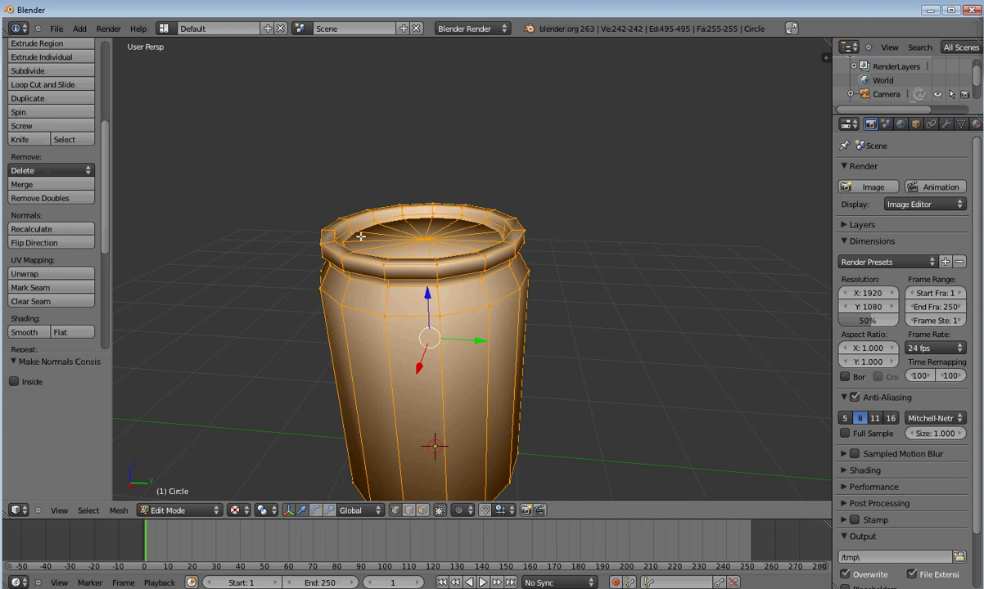
Return the container to Object Mode and set the viewport shading to Solid.
mouse_move(359, 203)
middle_down()
mouse_move(365, 261)
mouse_move(402, 274)
mouse_move(442, 250)
mouse_move(361, 285)
middle_up()
scroll(522, 309, up, 3)
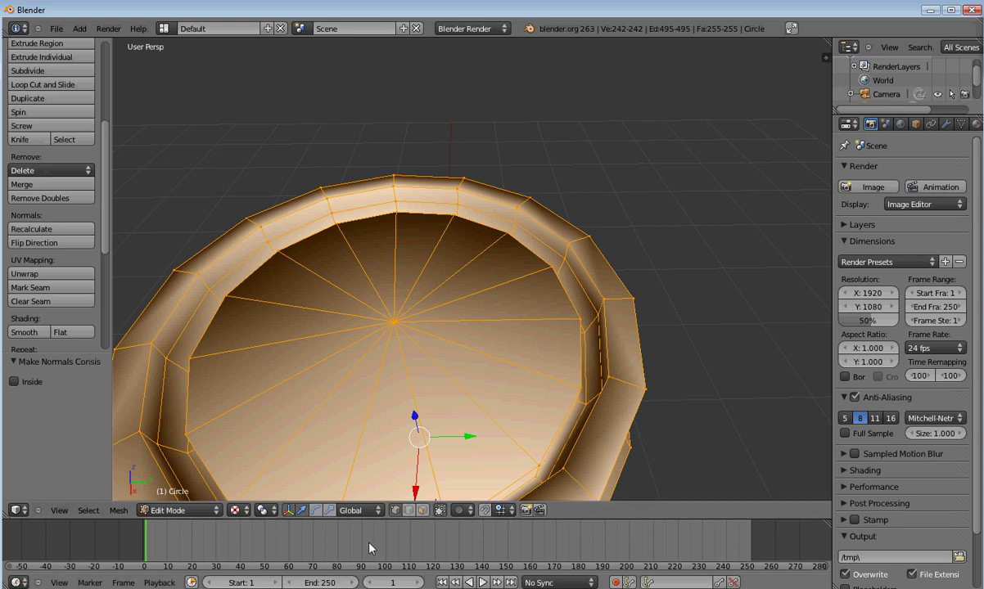
click(237, 510)
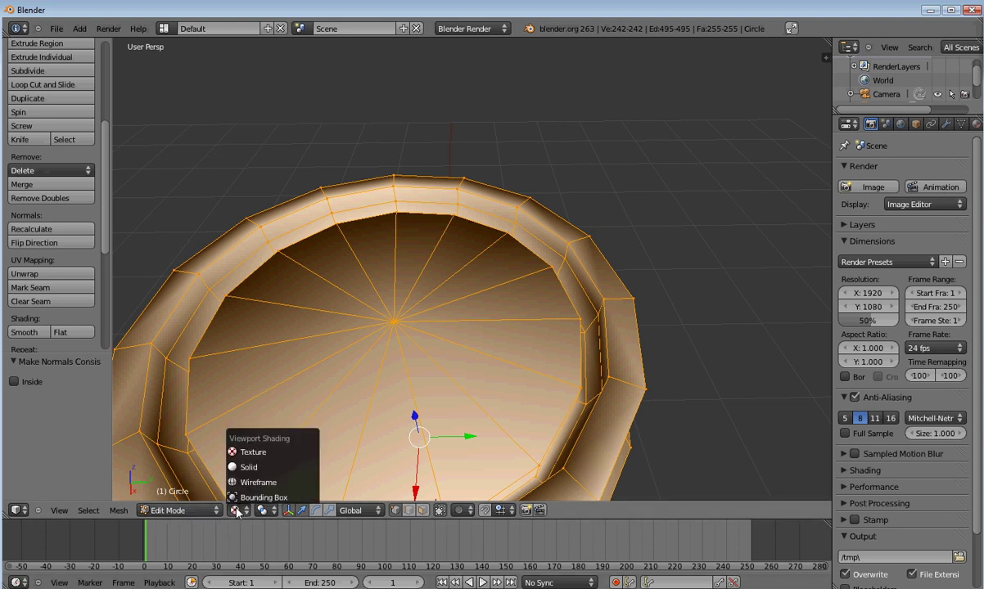
click(257, 467)
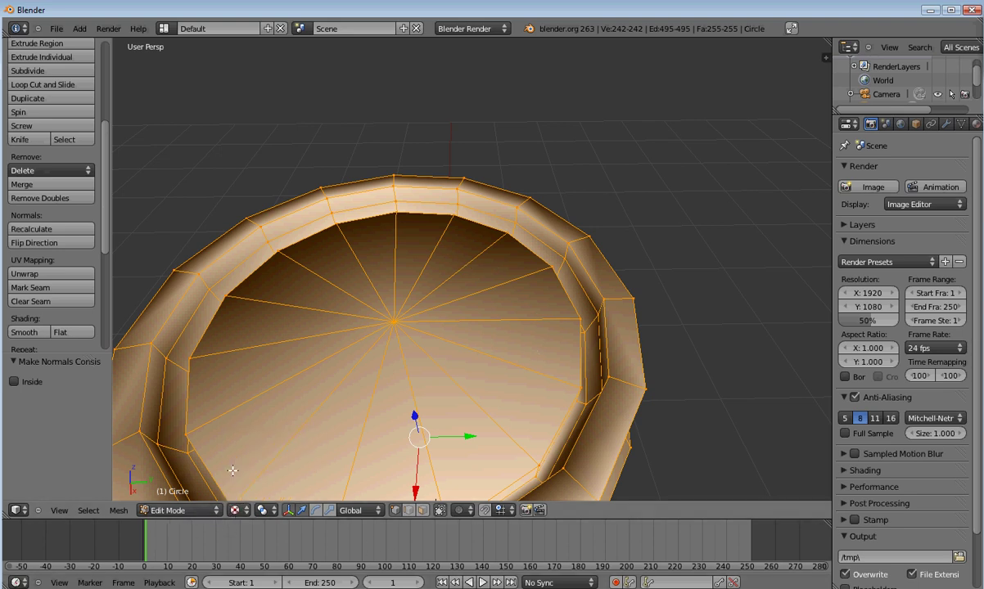
click(194, 511)
click(195, 498)
scroll(399, 362, down, 5)
middle_drag(417, 356, 402, 322)
scroll(450, 264, up, 5)
scroll(443, 277, down, 2)
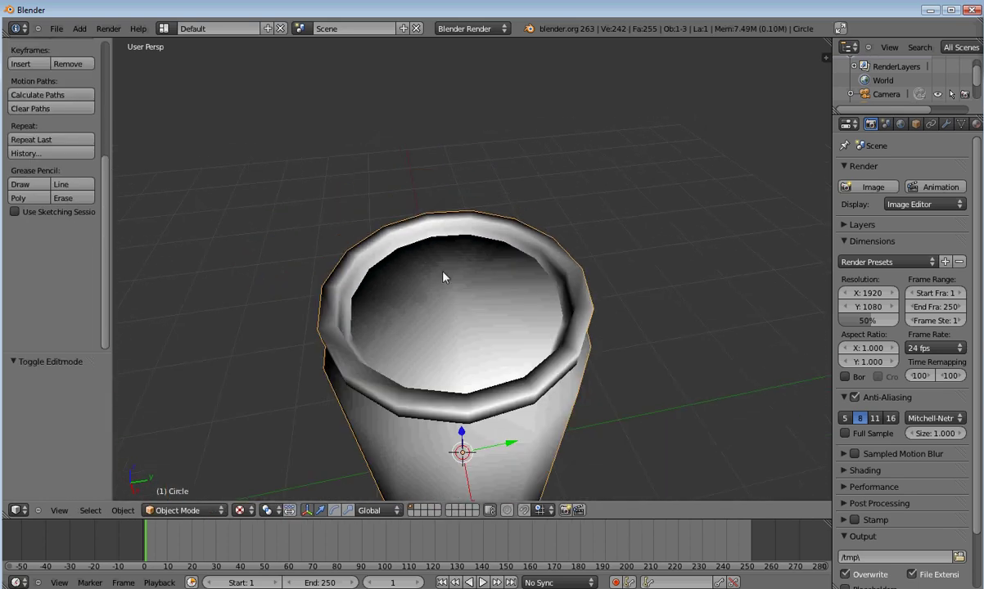
click(240, 510)
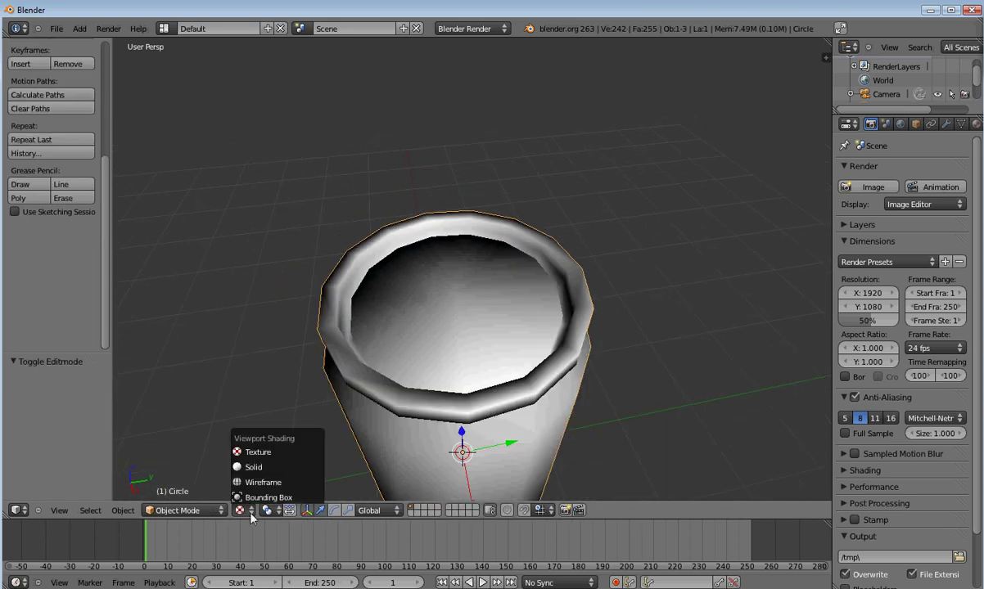
click(258, 474)
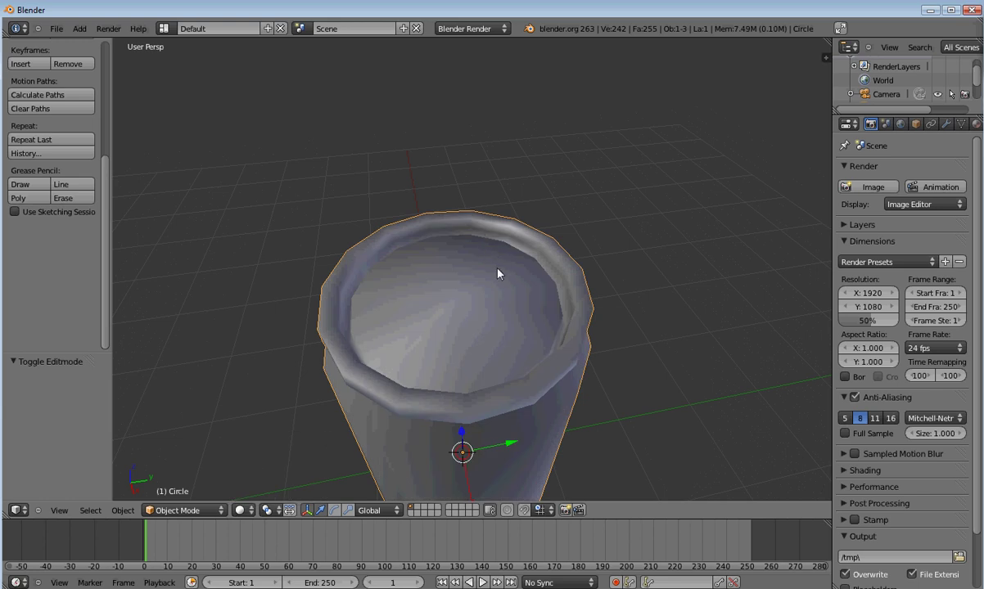
Switch to the top view and add a cube mesh at the origin.
scroll(501, 273, up, 2)
scroll(473, 297, down, 3)
middle_drag(470, 305, 425, 425)
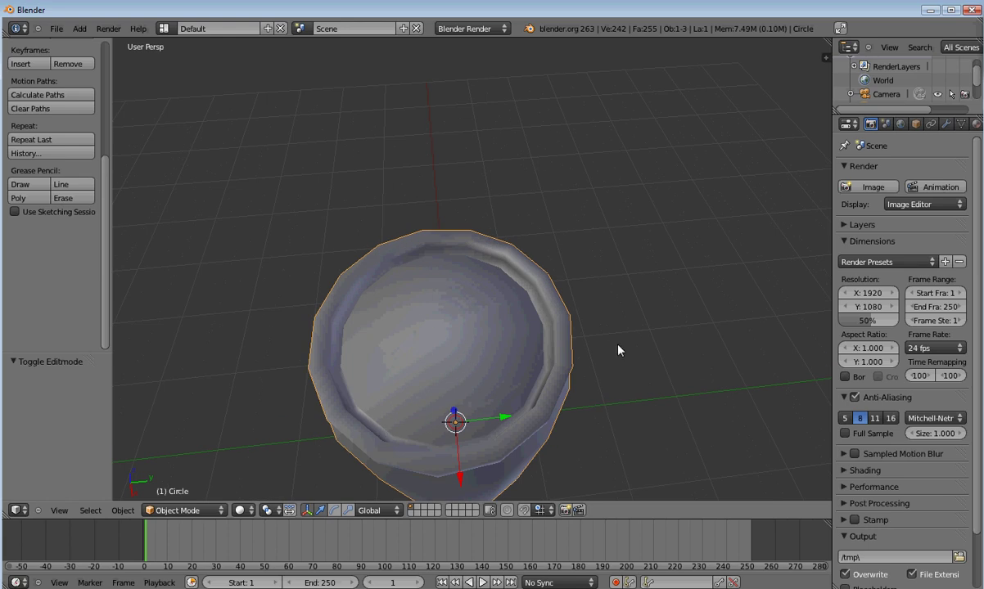
click(57, 511)
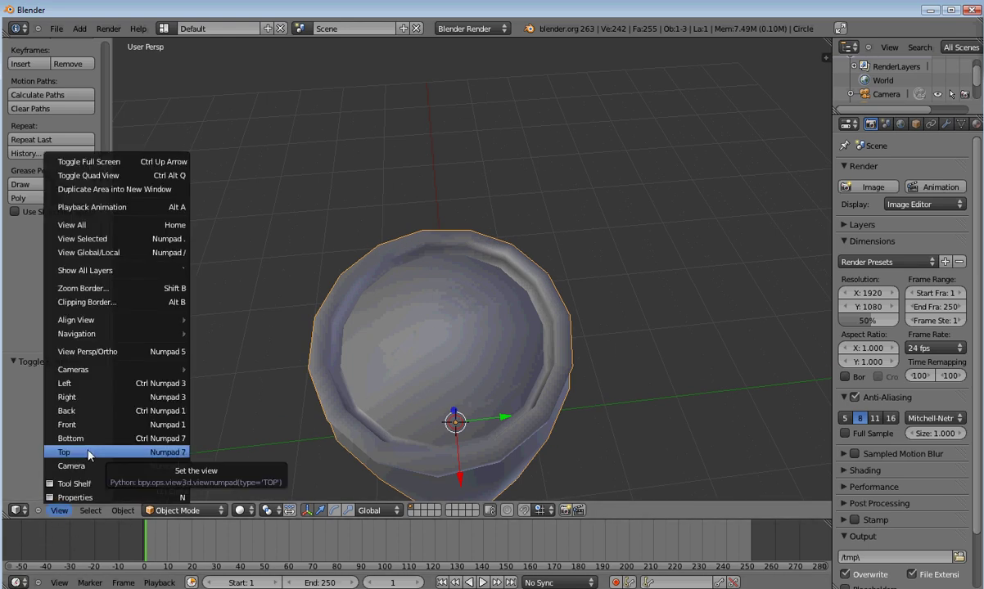
key(KP_7)
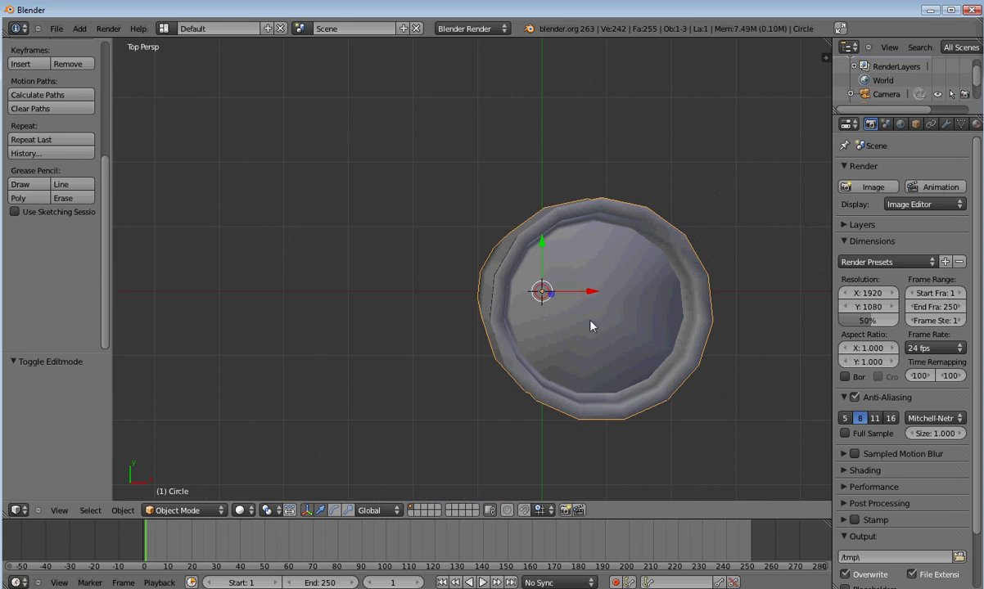
scroll(611, 336, up, 5)
scroll(627, 335, down, 4)
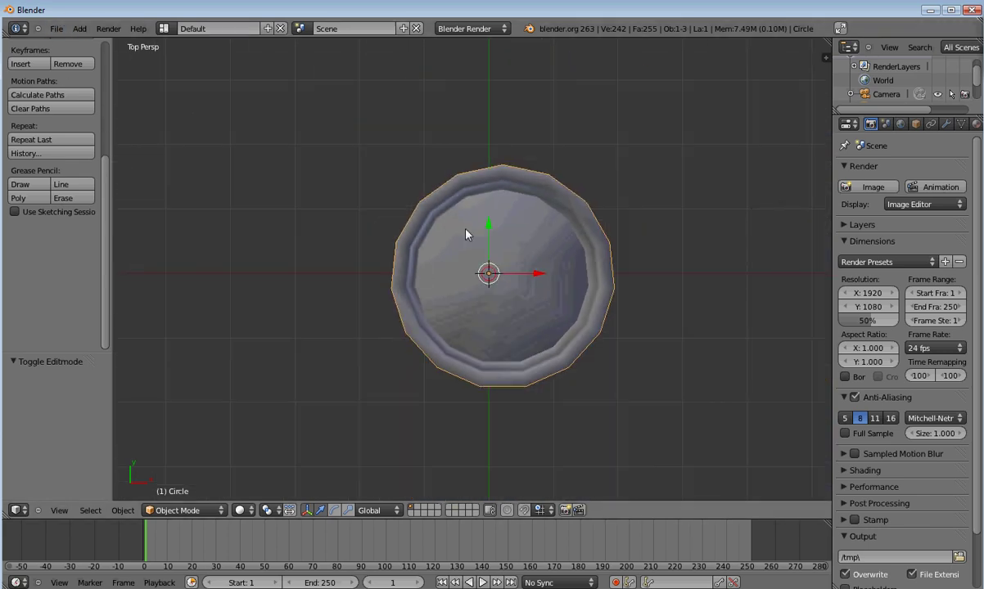
key(shift+a)
mouse_move(466, 234)
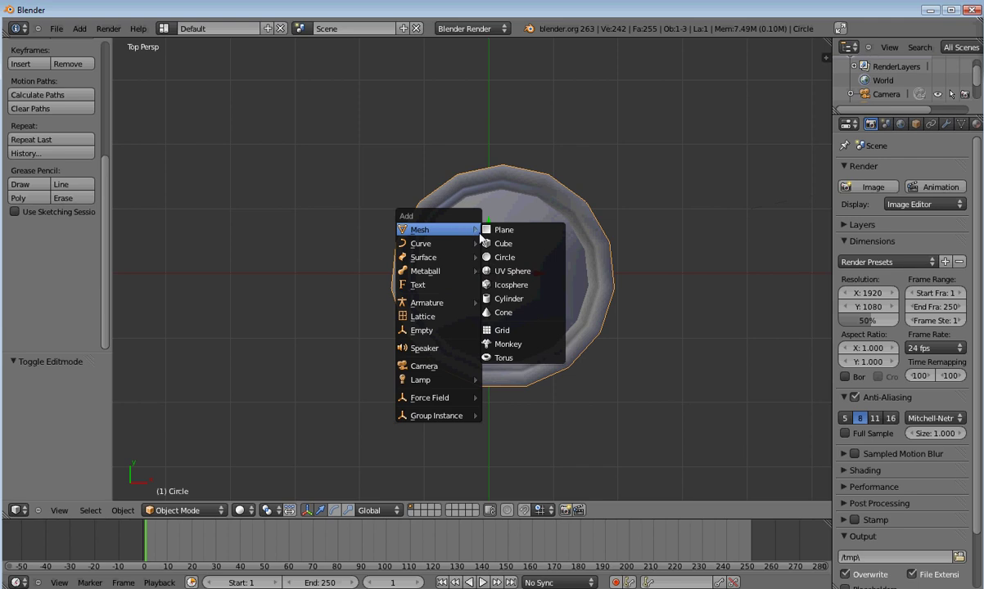
click(504, 244)
scroll(463, 344, down, 1)
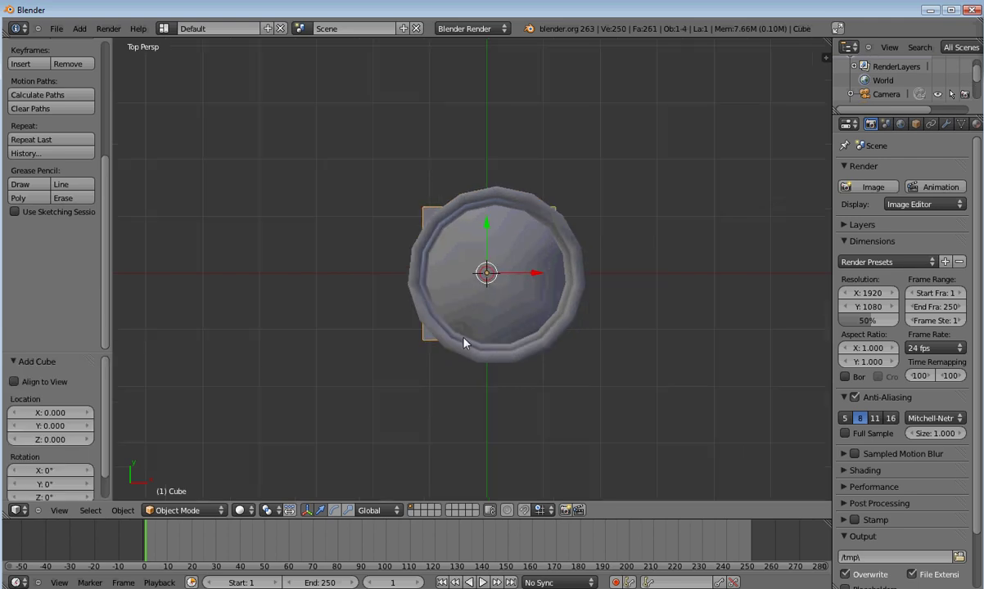
Move the cube about 3.277 upward along Z above the container, and scale it down to about 0.067.
middle_drag(464, 344, 436, 235)
key(g)
key(z)
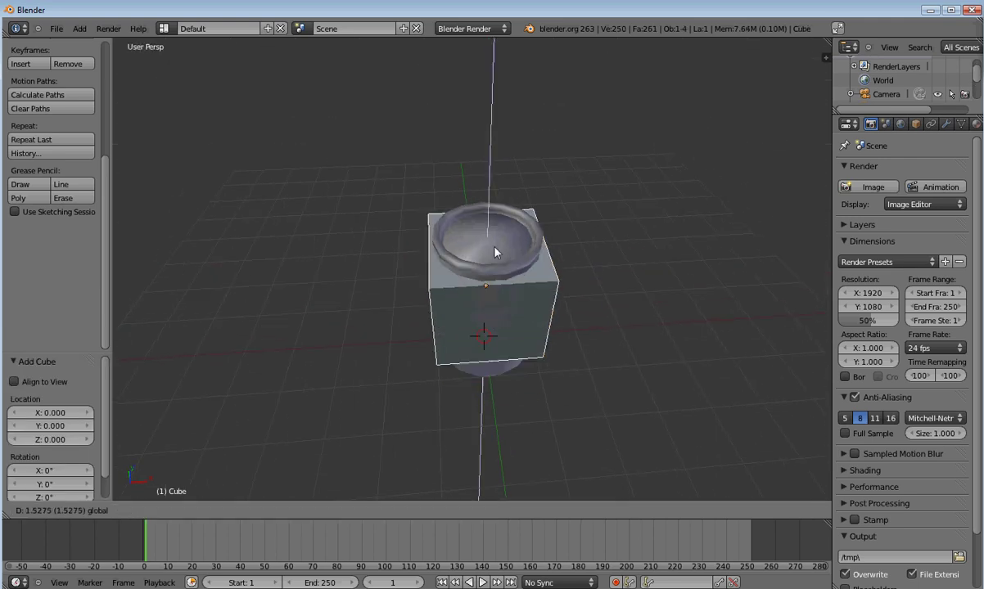
click(473, 169)
key(s)
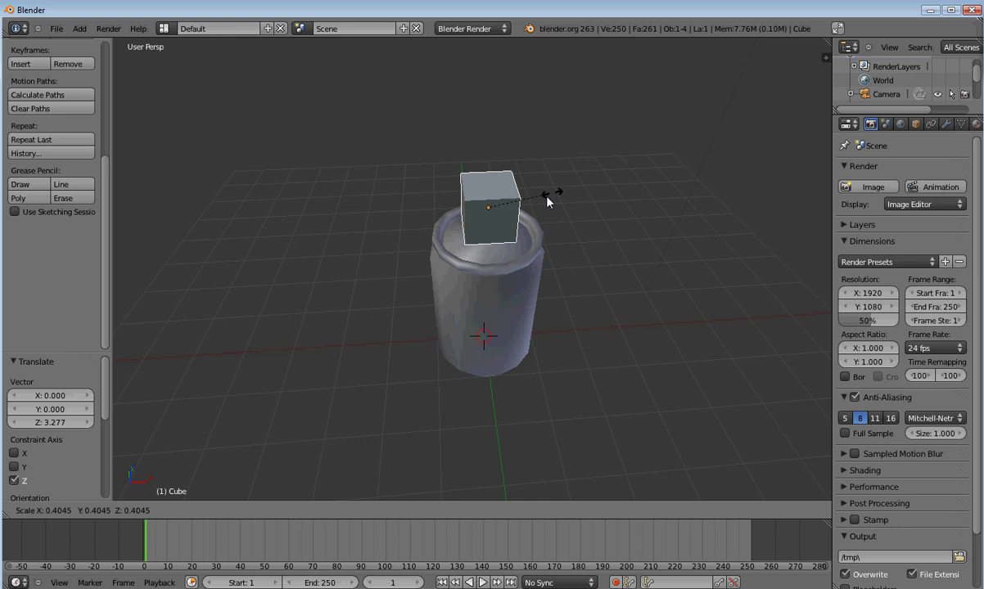
click(496, 211)
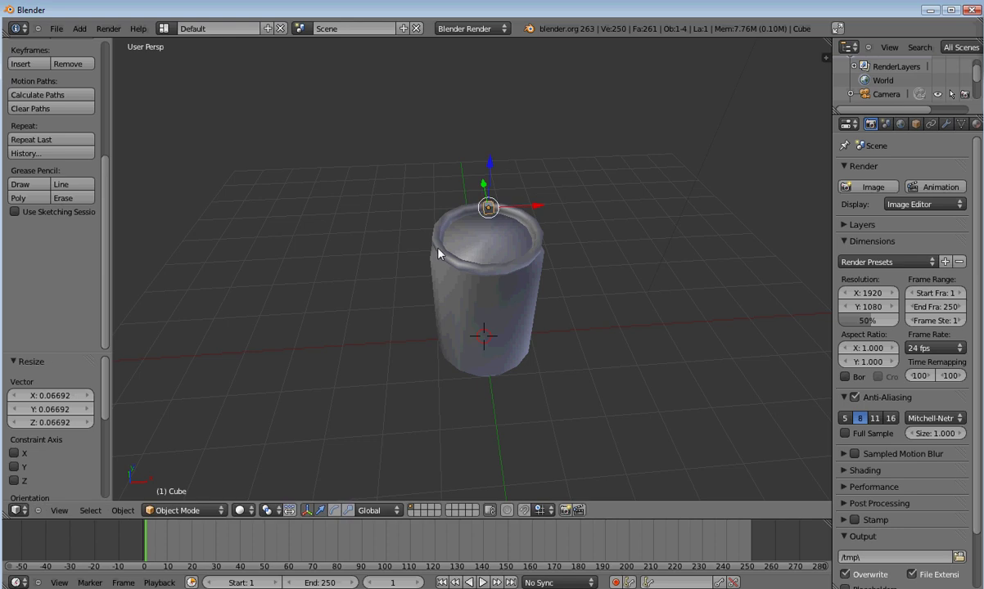
In the top view, shift the small cube about 0.005 along Y over the container's lid.
key(KP_7)
scroll(460, 266, up, 8)
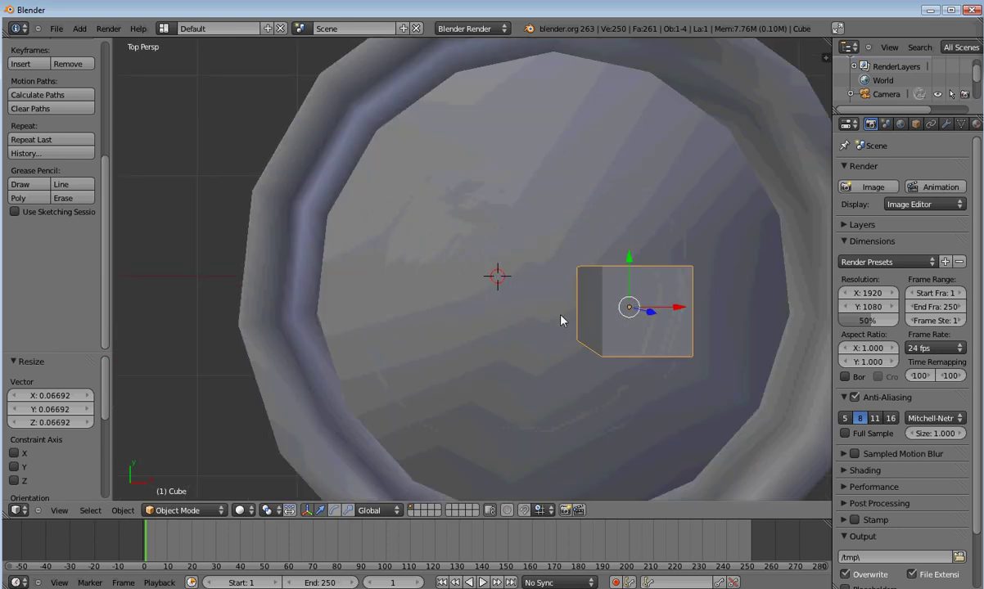
scroll(561, 321, down, 8)
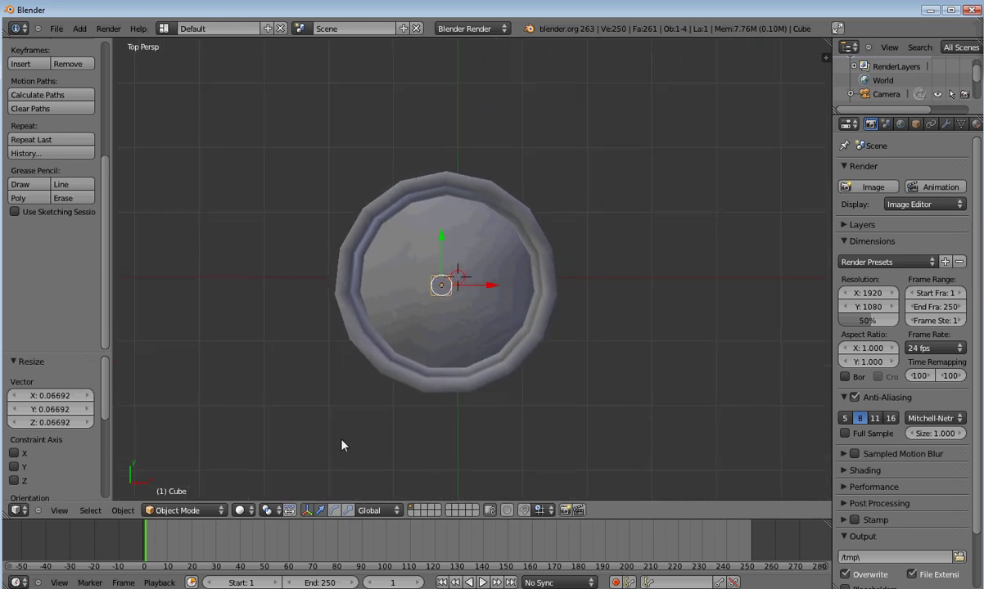
ctrl+scroll(435, 321, left, 3)
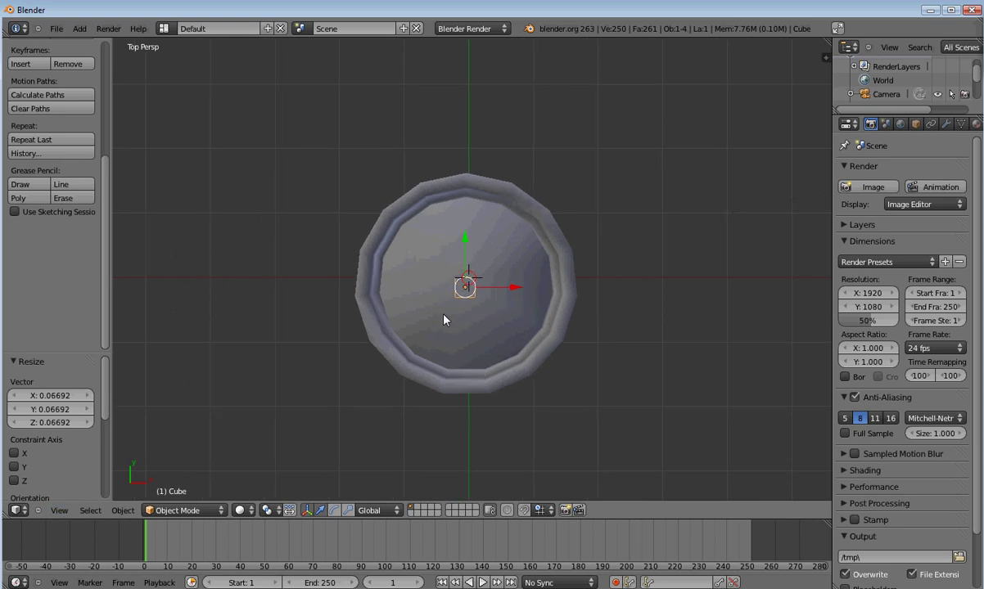
drag(467, 239, 468, 241)
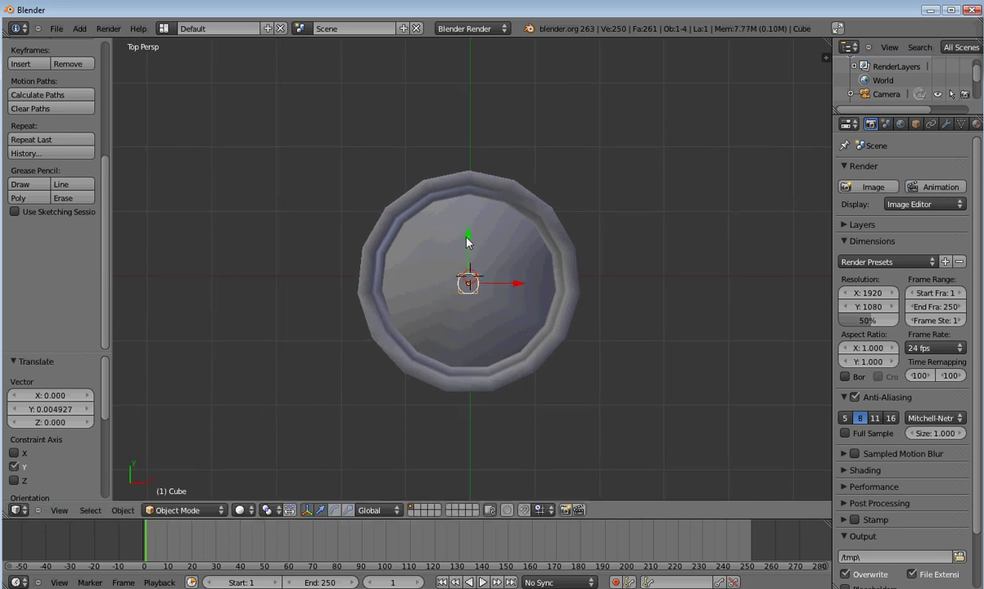
Scale the small cube on the lid down to about 0.645.
key(s)
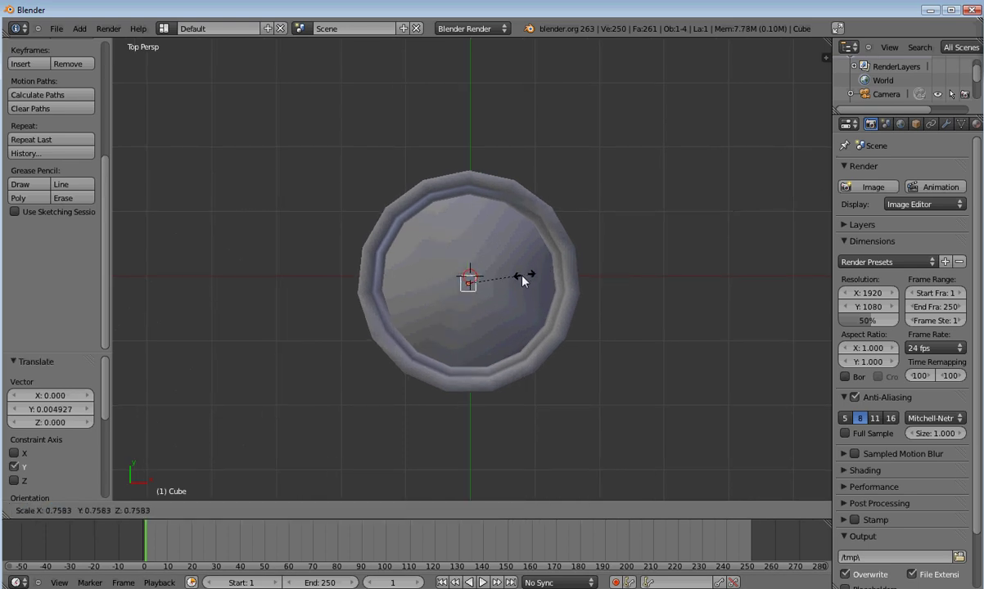
click(515, 281)
scroll(481, 308, up, 3)
scroll(479, 308, up, 3)
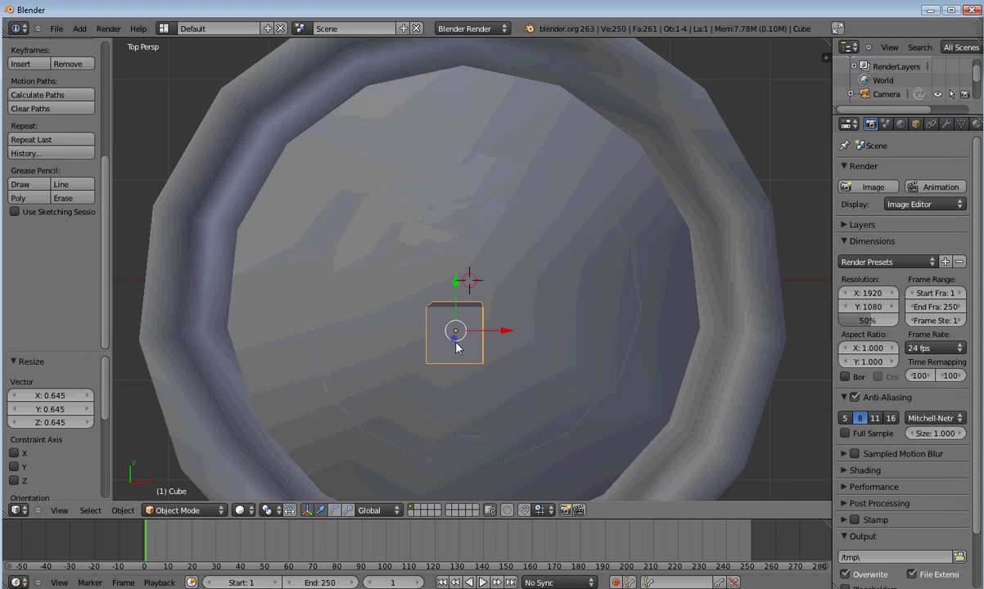
In Edit Mode, make hidden geometry selectable and subdivide the cube's four edges running along X with one cut.
click(185, 510)
click(164, 483)
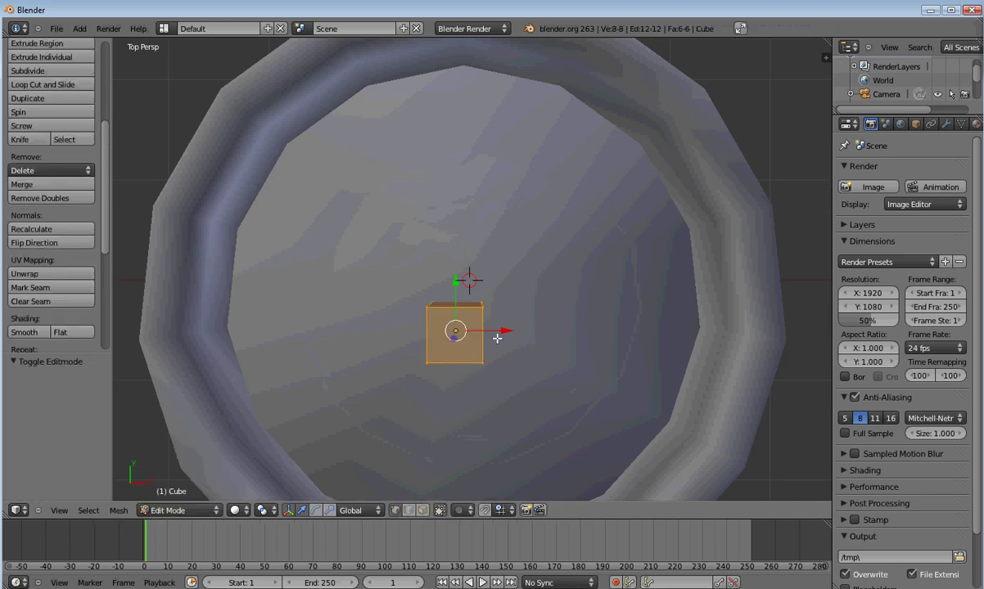
key(a)
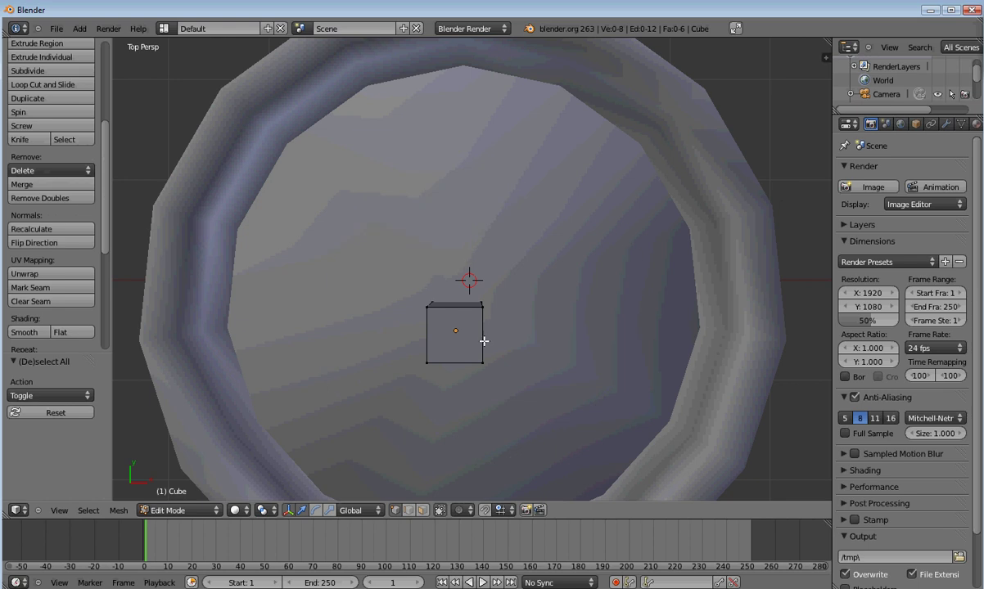
click(439, 510)
click(409, 510)
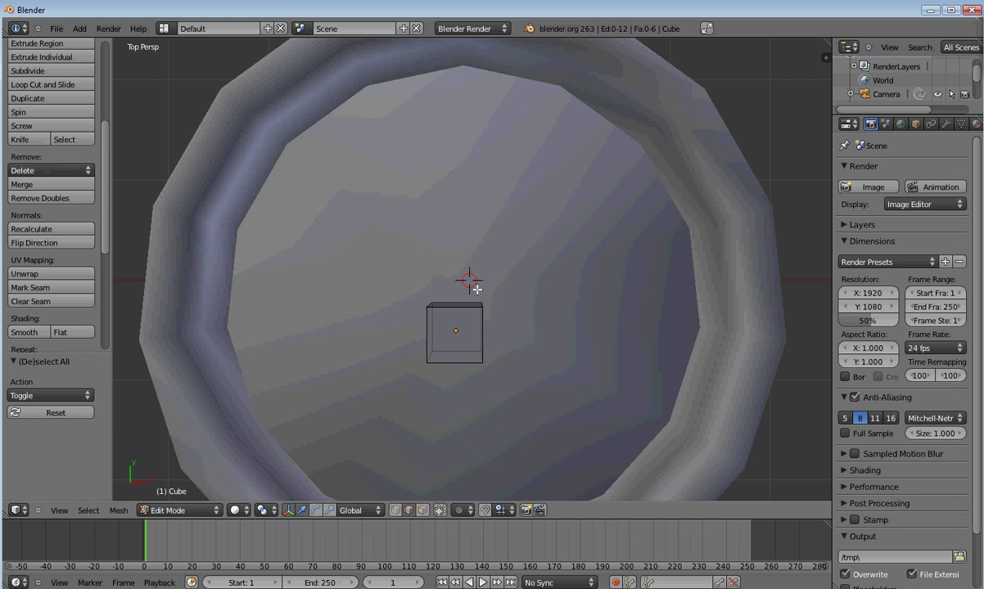
key(b)
drag(467, 285, 452, 390)
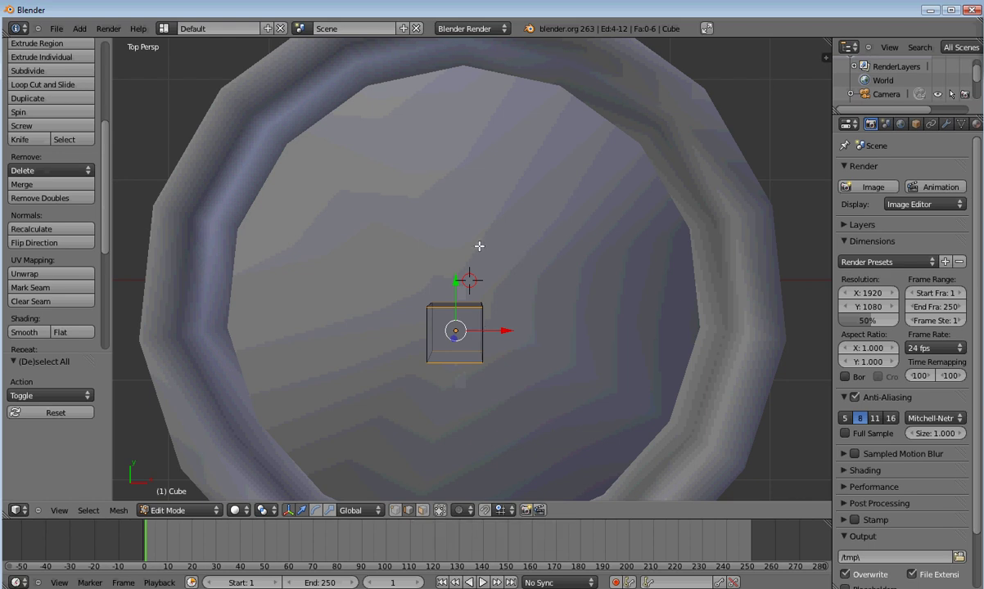
key(w)
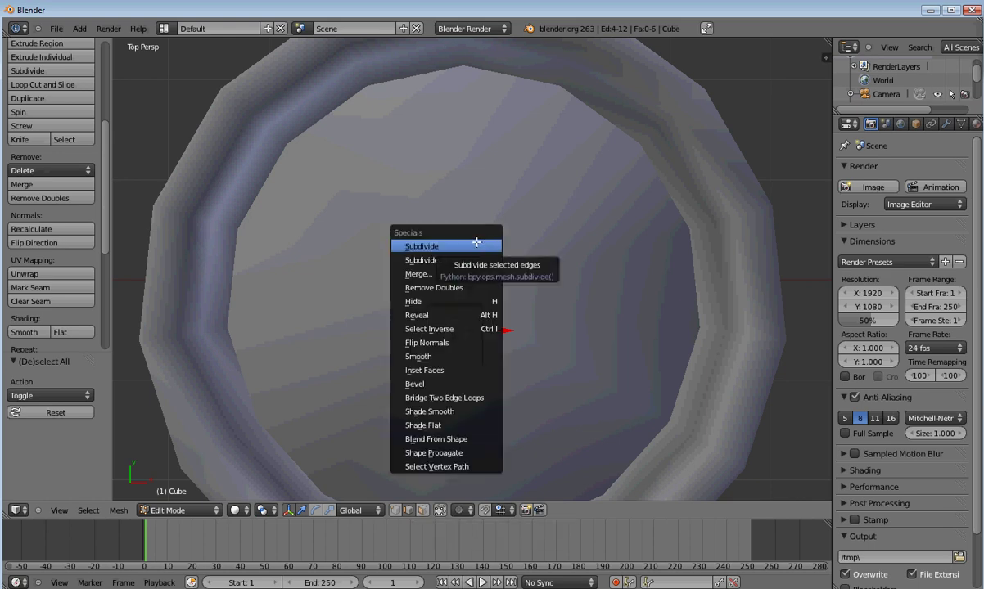
click(478, 243)
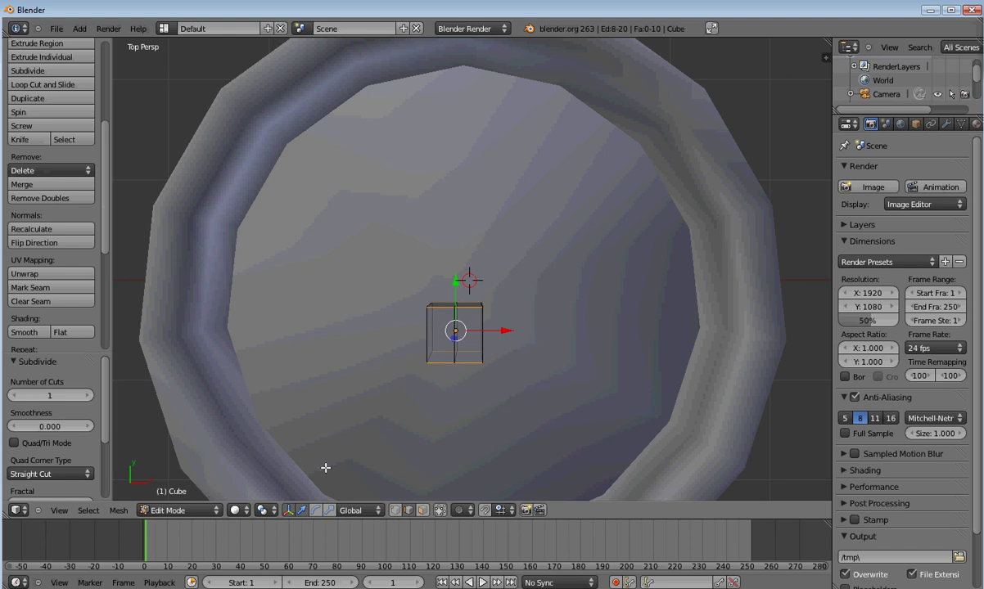
Delete the four vertices at the cube's negative X end, leaving only its positive X half.
key(a)
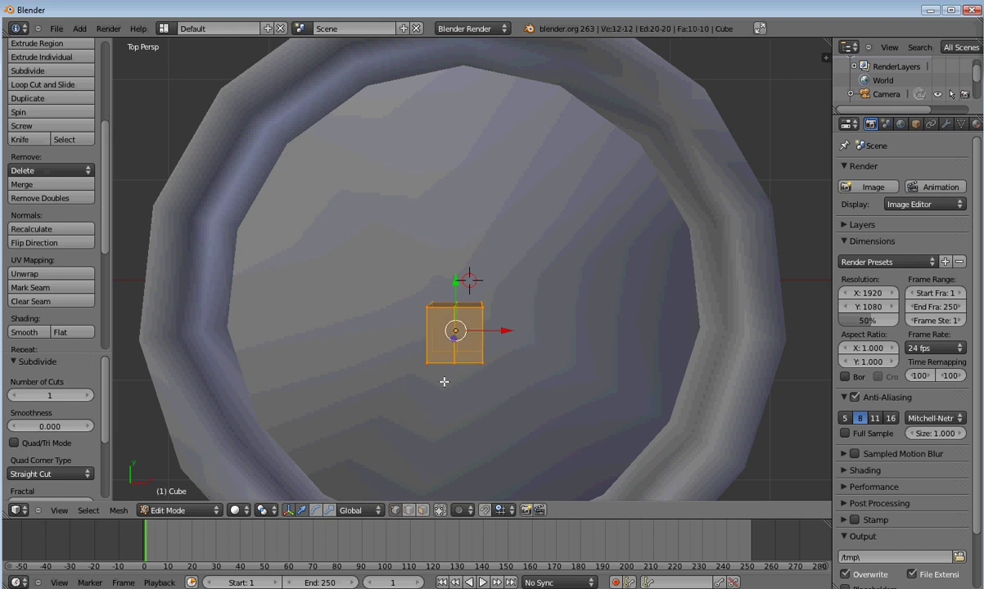
key(a)
key(b)
drag(449, 263, 396, 417)
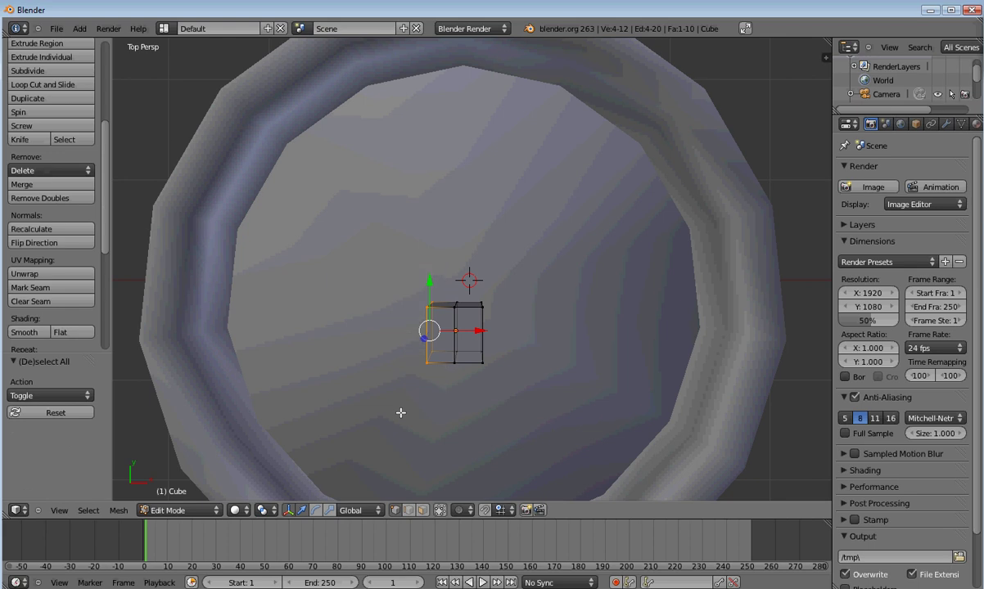
key(x)
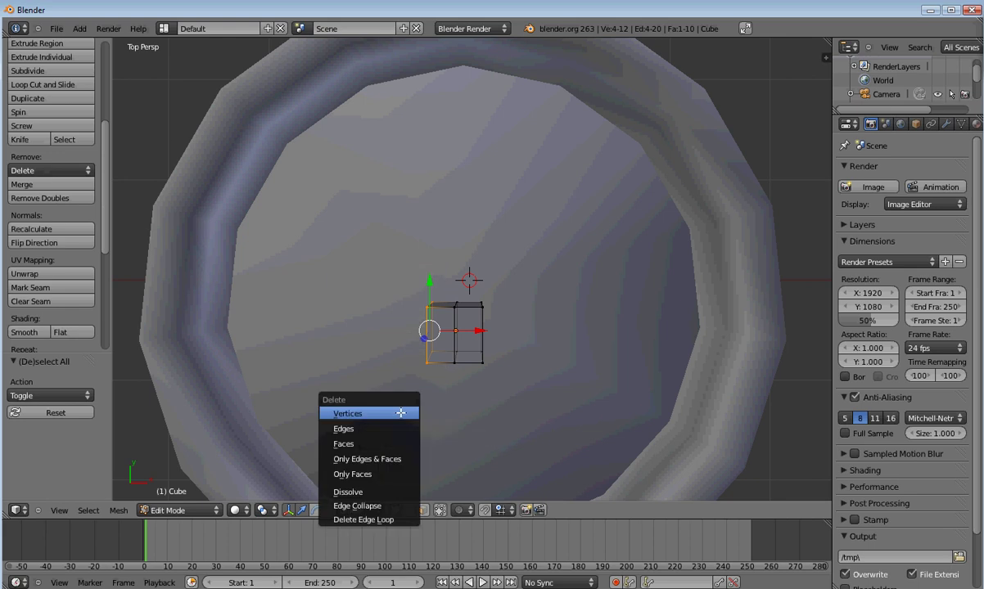
click(401, 411)
key(KP_8)
key(KP_8)
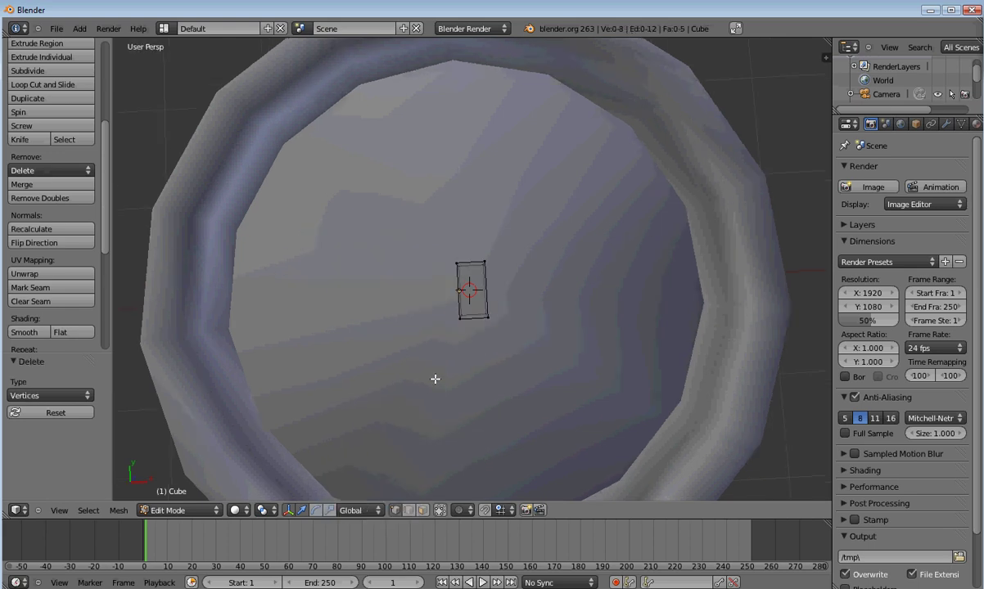
key(KP_4)
key(KP_7)
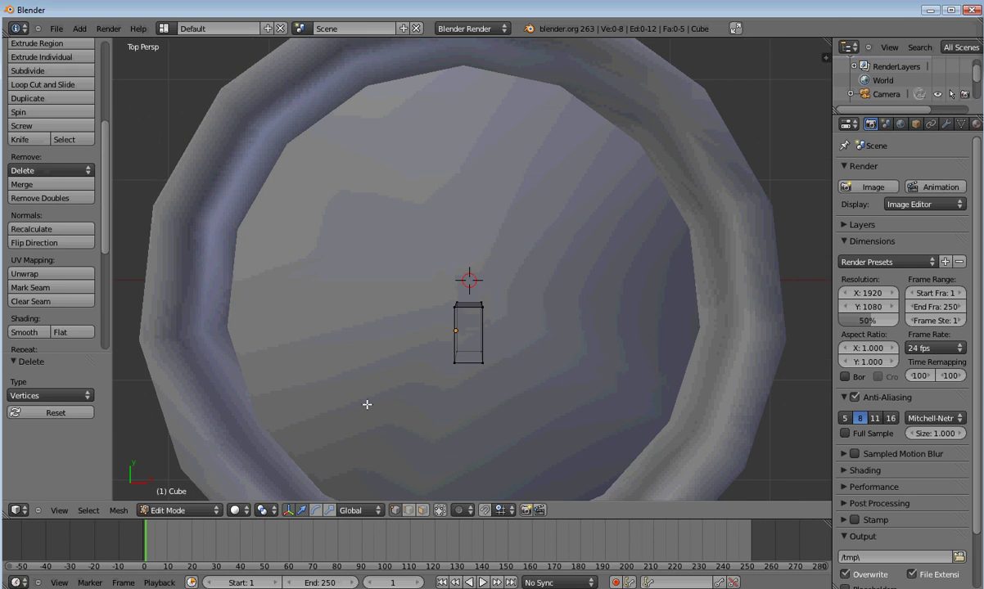
Return to Object Mode and add a Mirror modifier to the half cube.
click(193, 510)
click(196, 501)
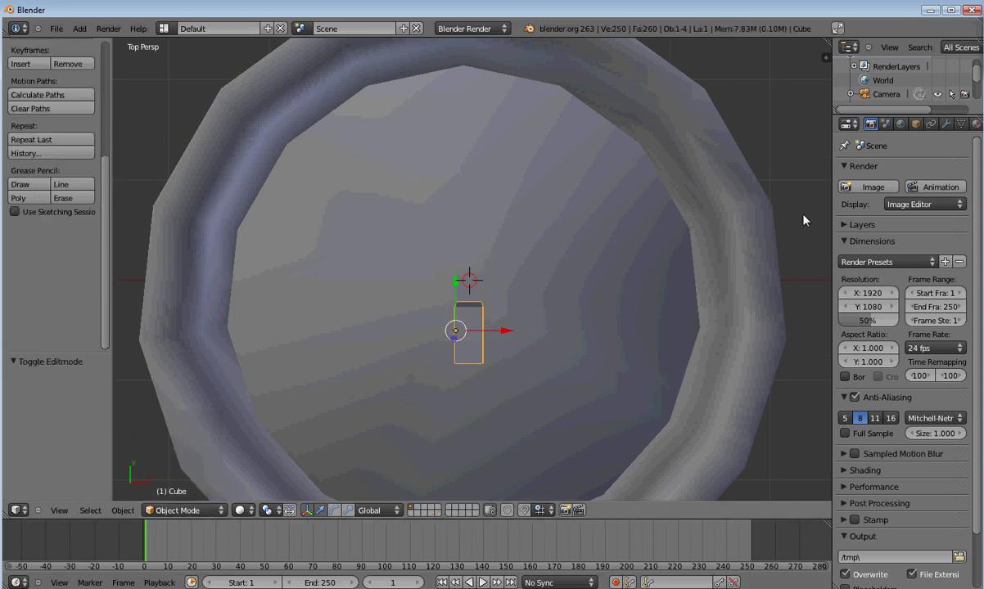
click(949, 124)
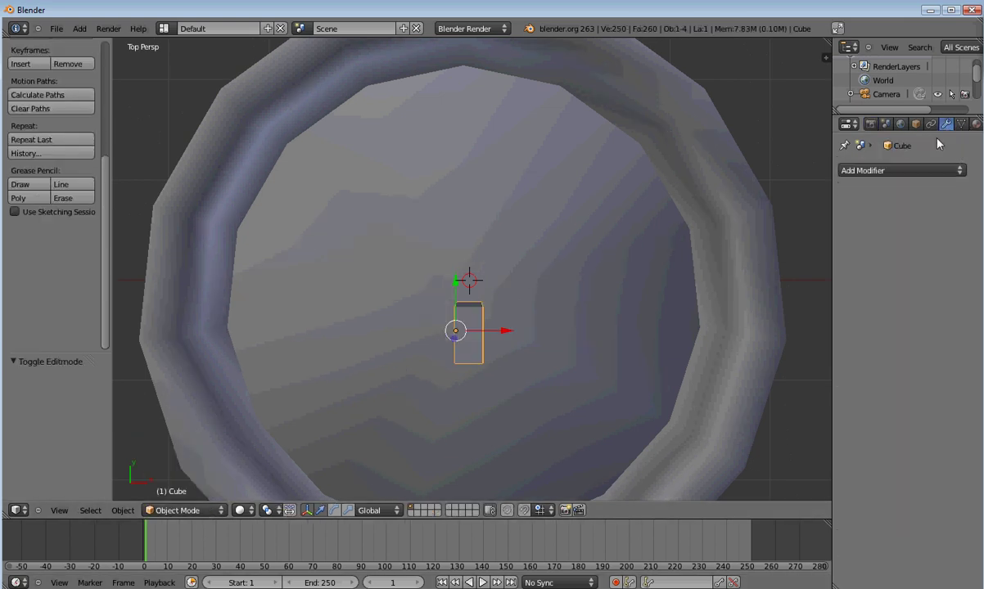
click(860, 170)
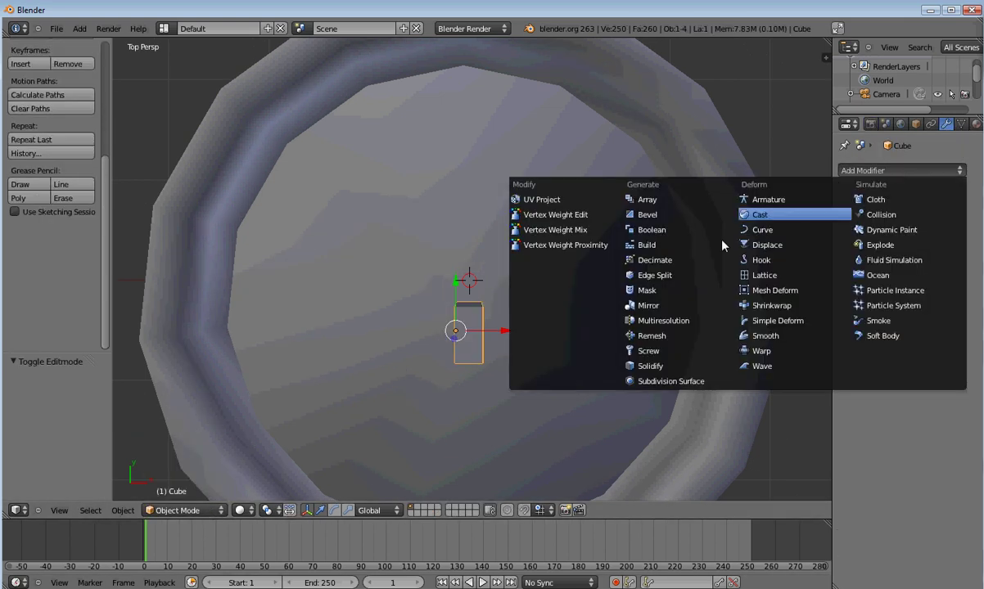
click(643, 305)
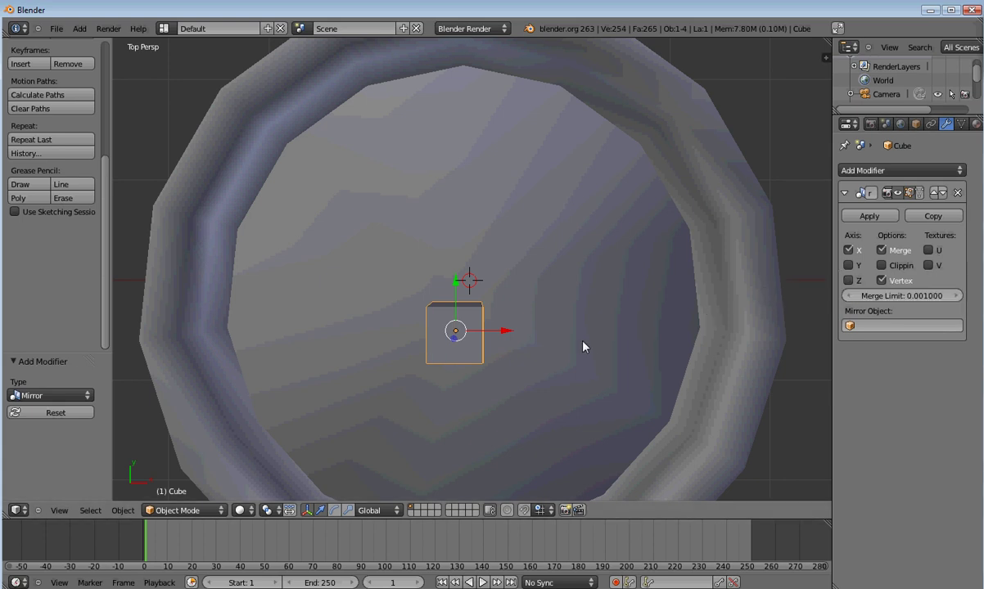
In Edit Mode, extrude the half cube's outer end face twice outward along X, the first time by about 0.0375.
click(176, 511)
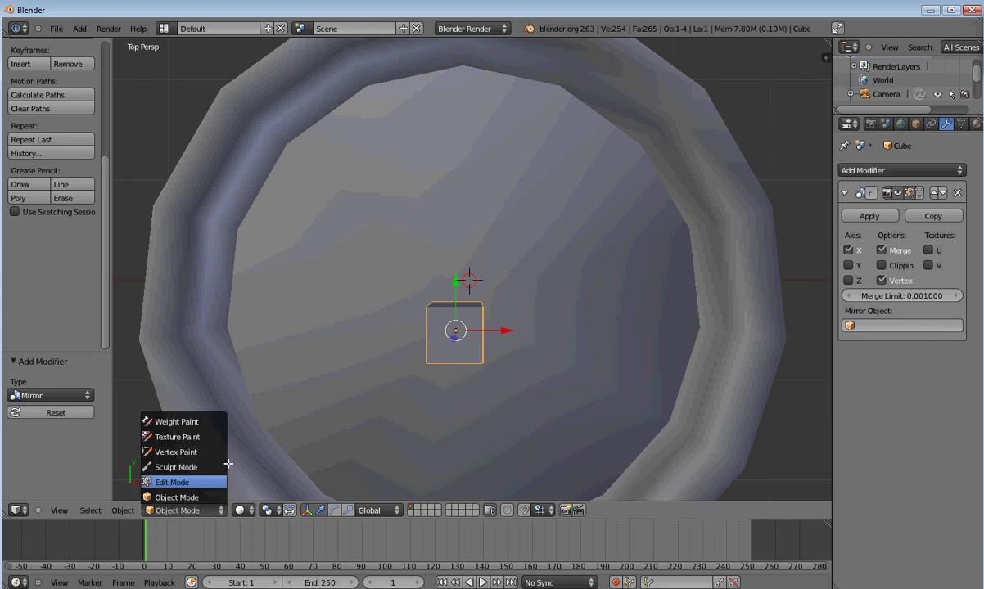
click(176, 474)
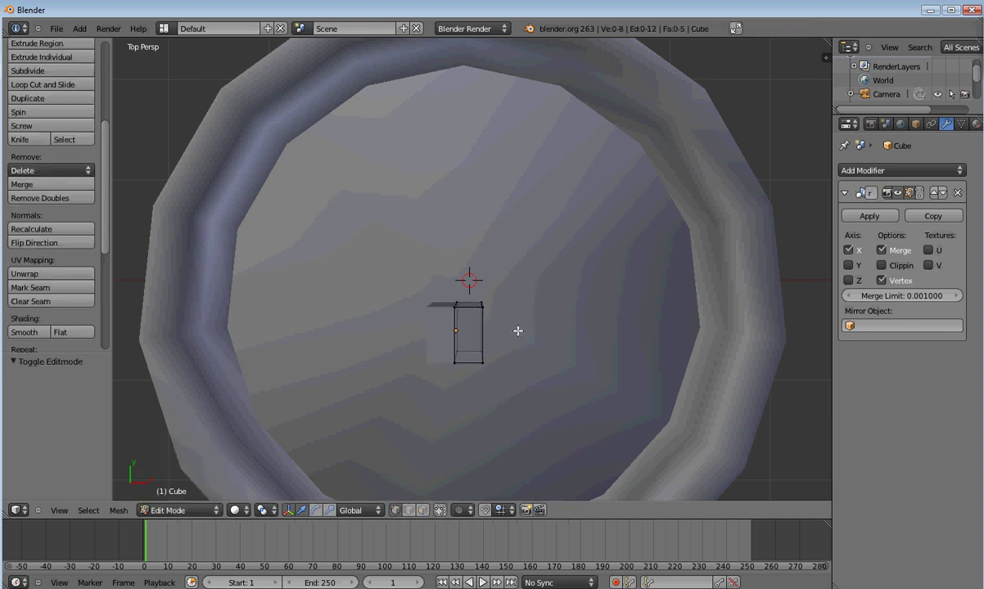
scroll(464, 349, down, 2)
scroll(461, 347, up, 2)
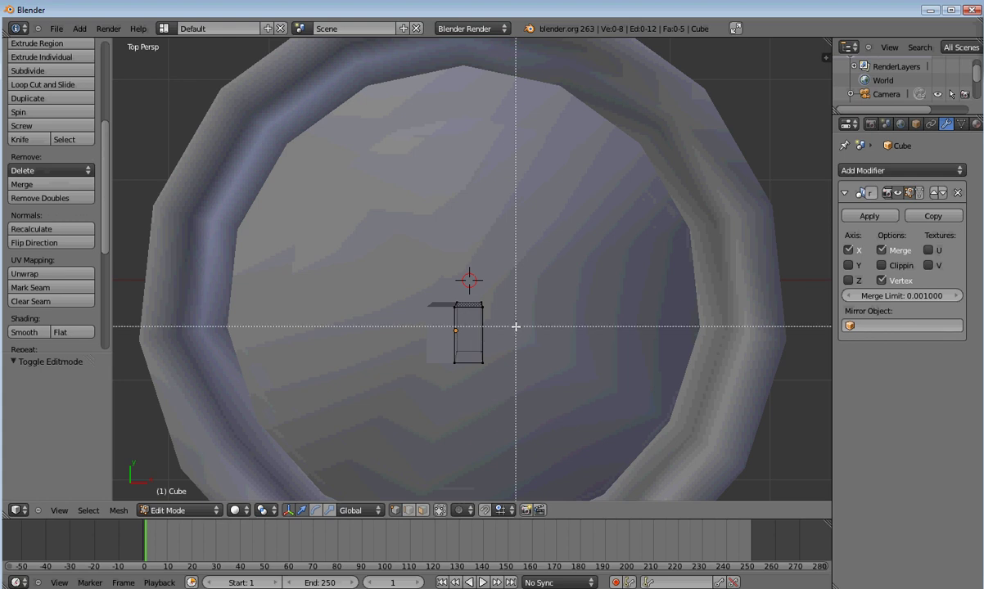
drag(520, 283, 475, 391)
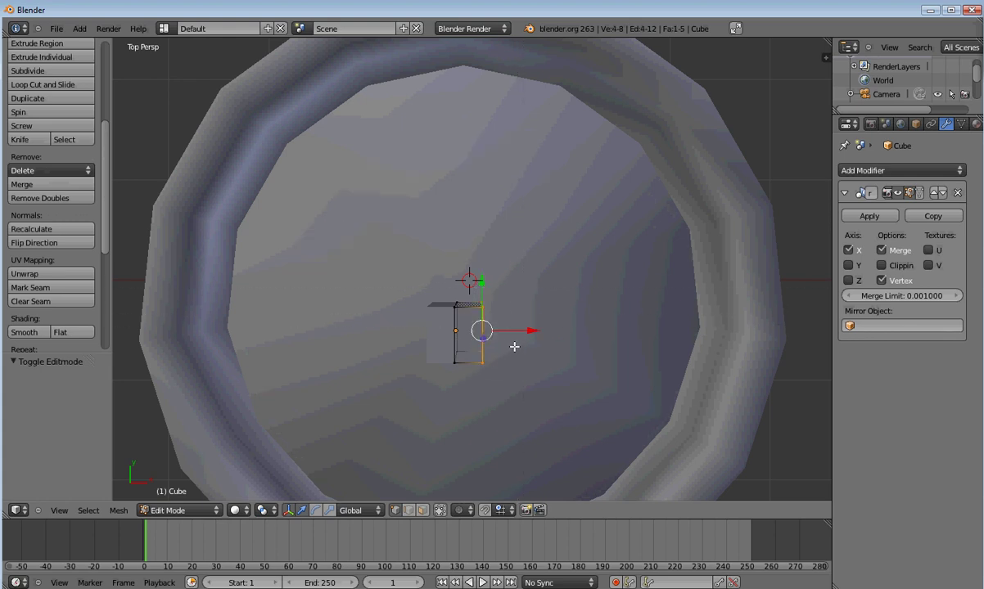
key(e)
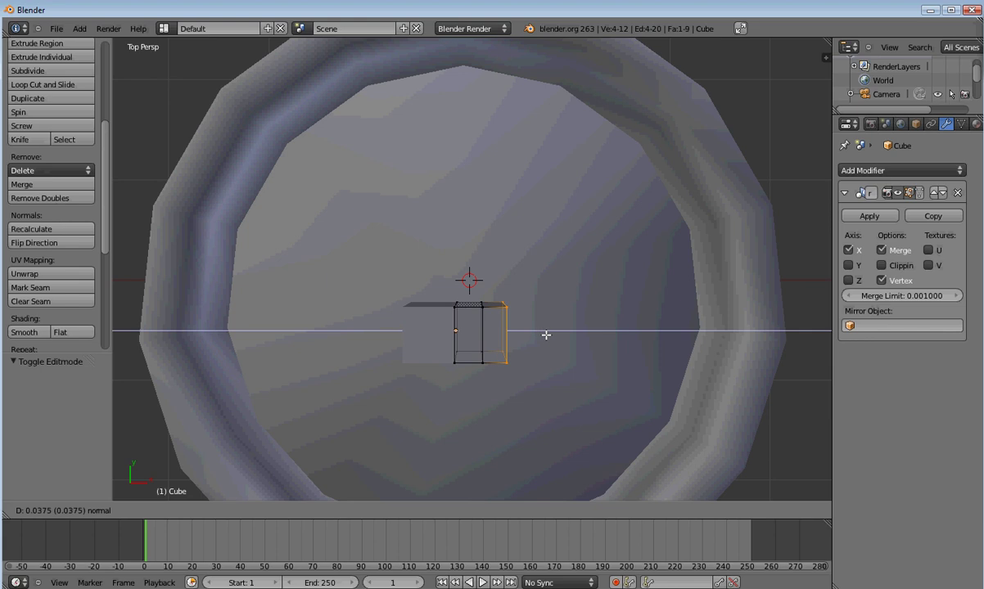
click(546, 335)
key(e)
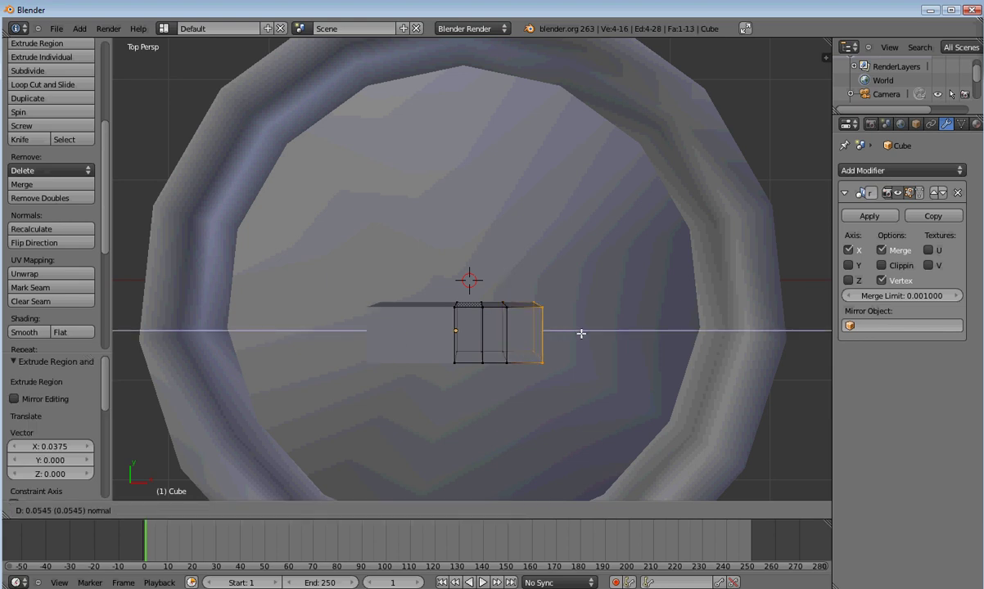
click(583, 333)
Extrude the outermost segment's positive Y face twice along Y, by about 0.074 and about 0.053.
key(a)
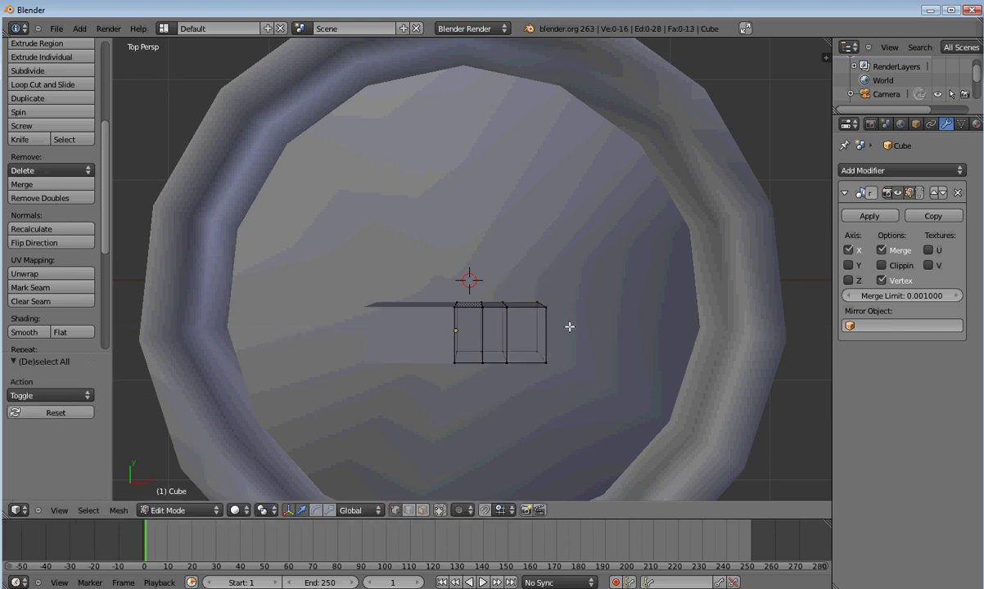
key(b)
drag(566, 281, 505, 319)
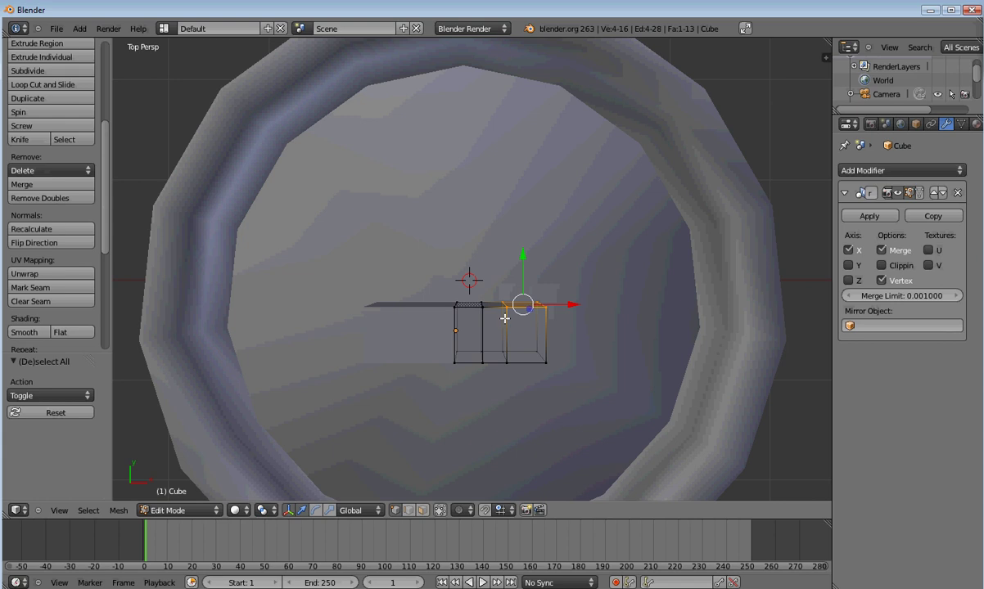
key(e)
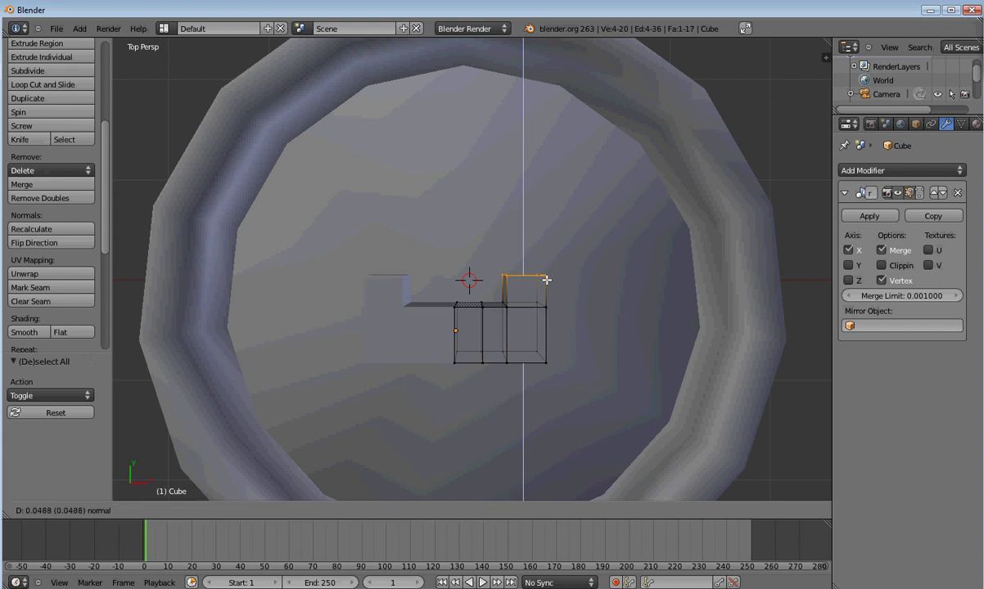
click(545, 270)
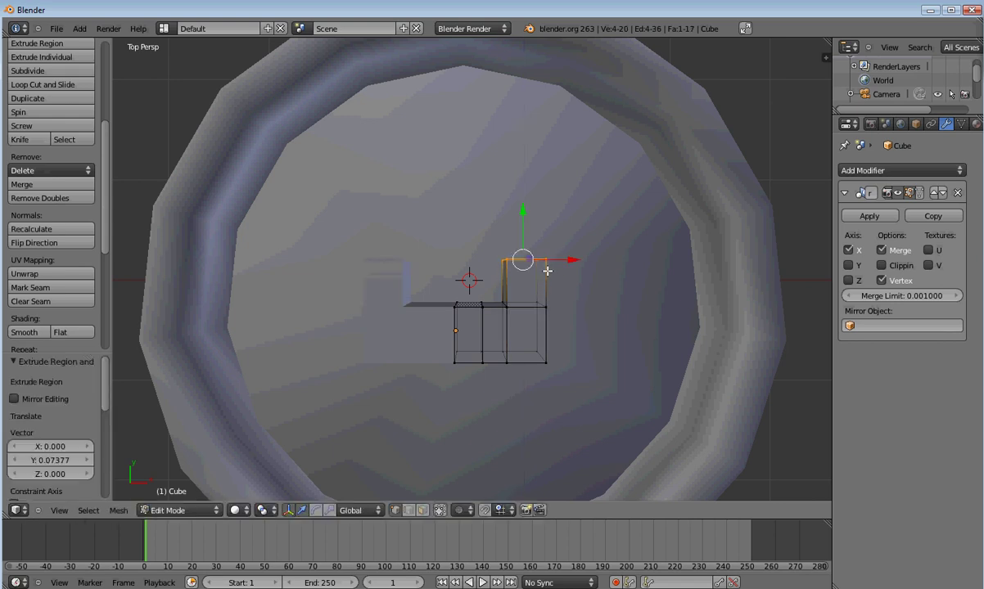
key(e)
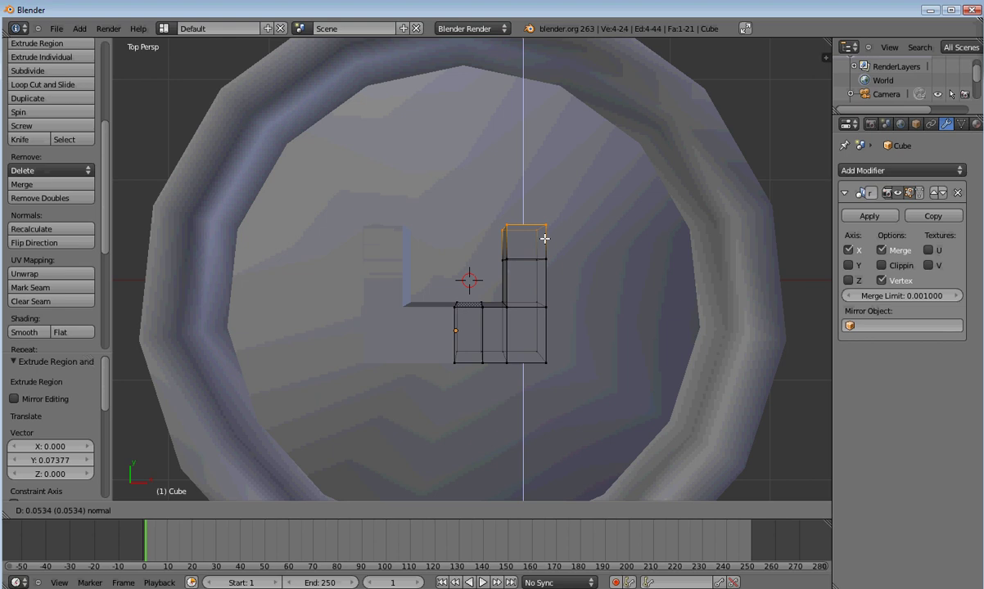
click(545, 238)
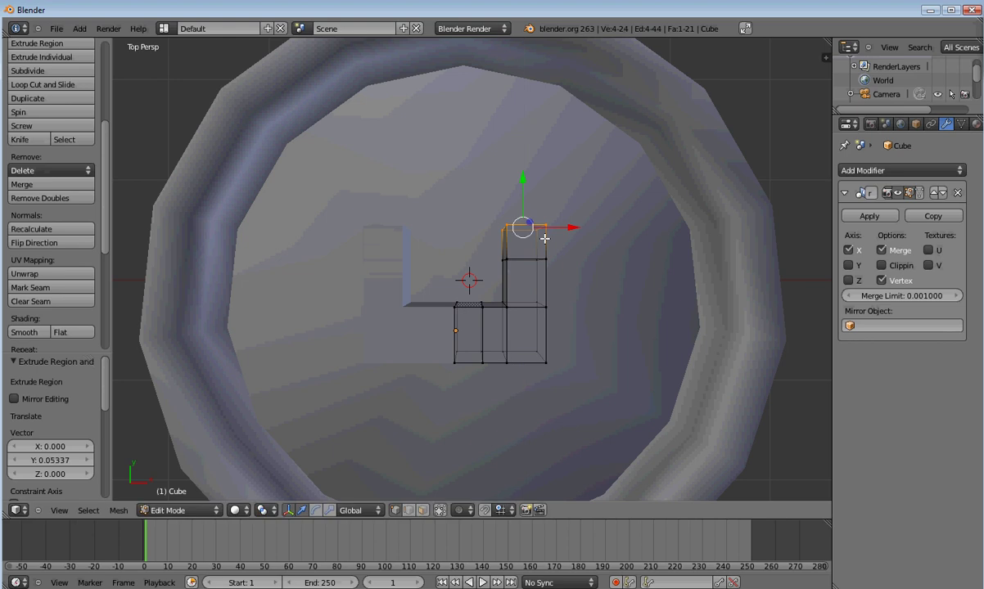
Extrude the inward-facing side of the end segment about -0.081 along X to the mirror plane, closing the tab's ring.
key(a)
key(b)
drag(530, 209, 488, 277)
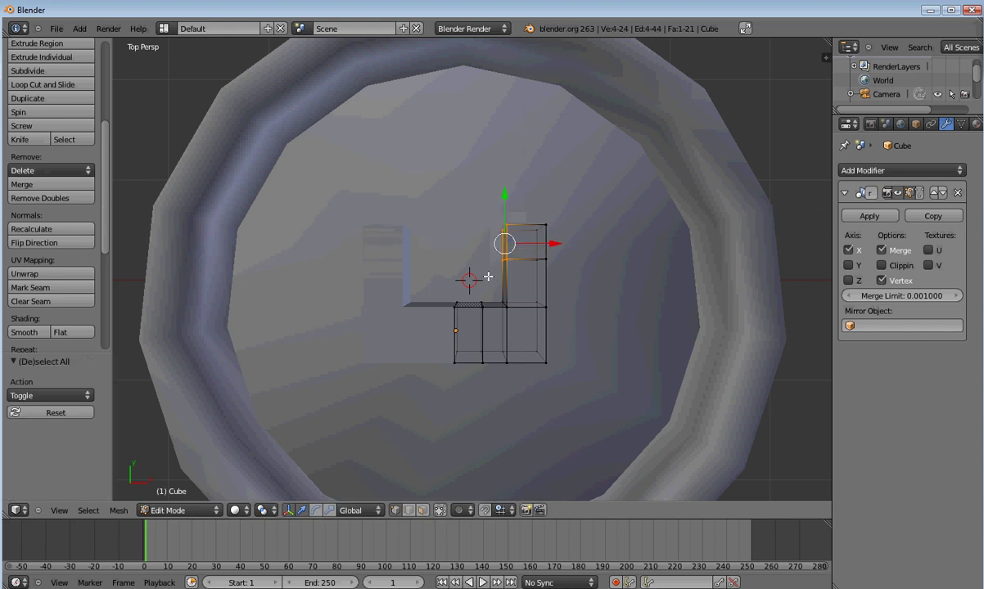
key(e)
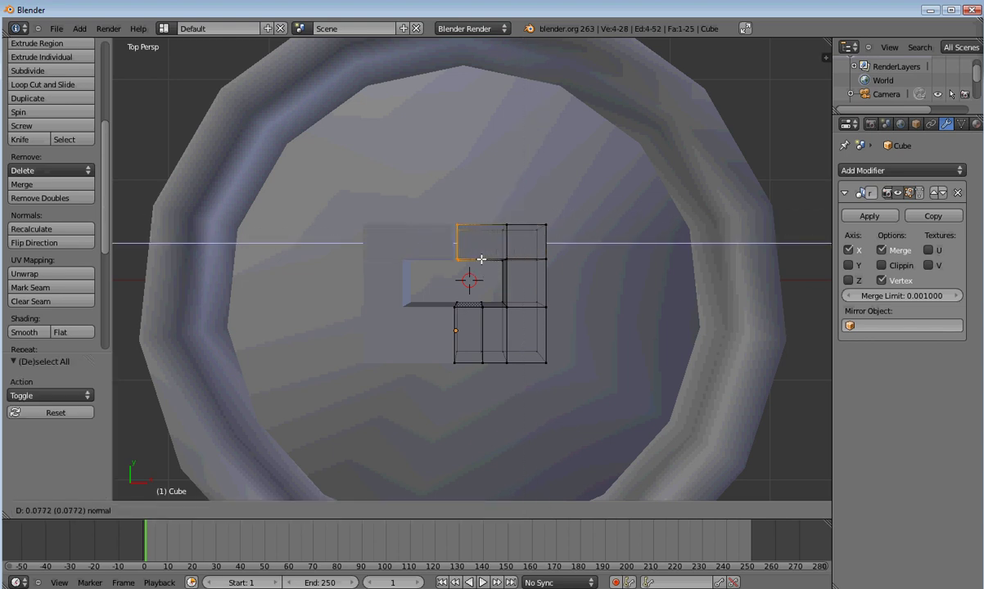
click(479, 259)
scroll(378, 236, up, 5)
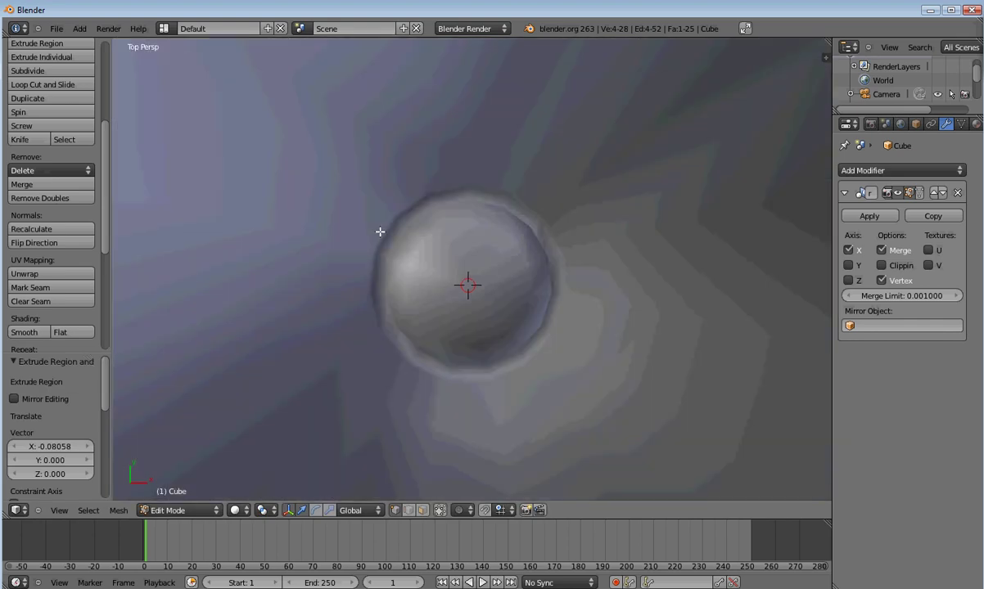
shift+middle_drag(447, 252, 474, 270)
scroll(561, 304, up, 3)
scroll(563, 300, down, 3)
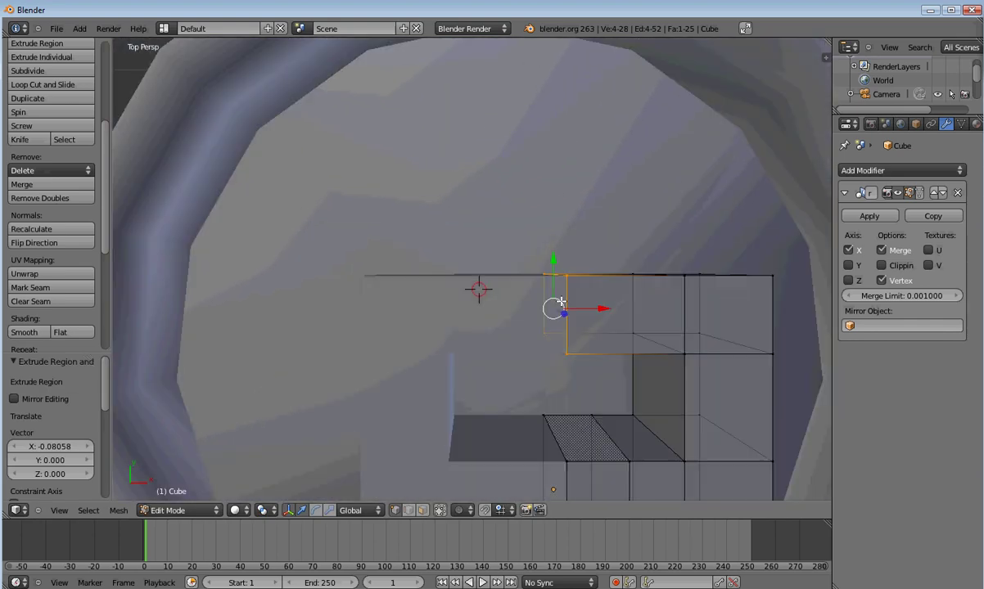
middle_drag(562, 300, 548, 283)
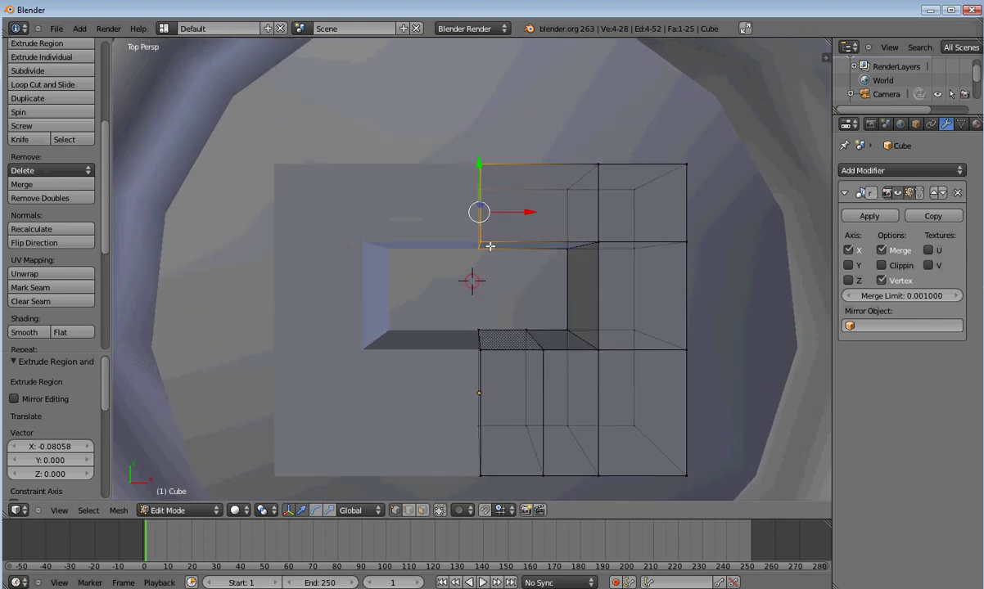
scroll(499, 263, down, 4)
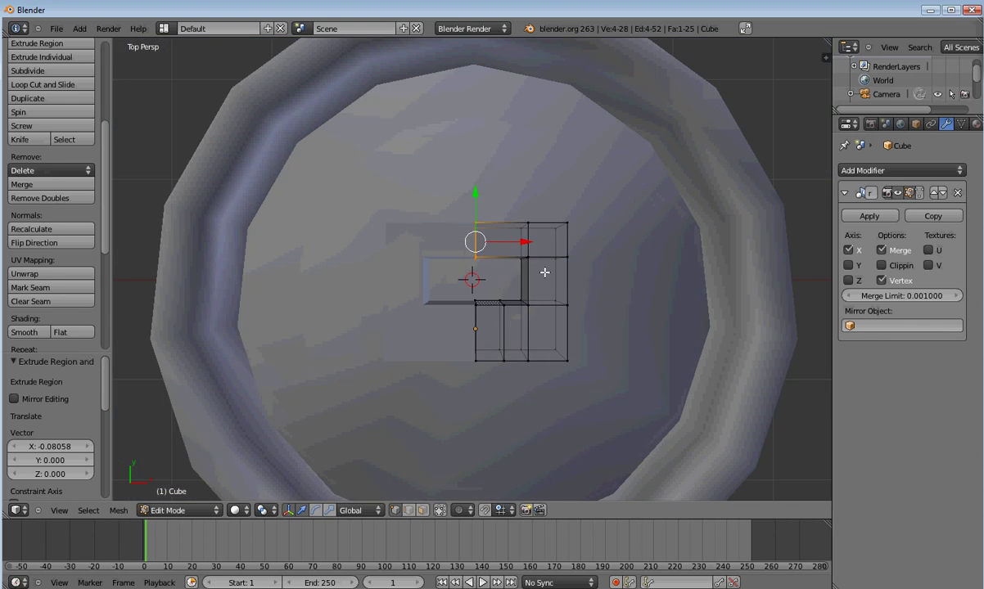
drag(523, 243, 514, 244)
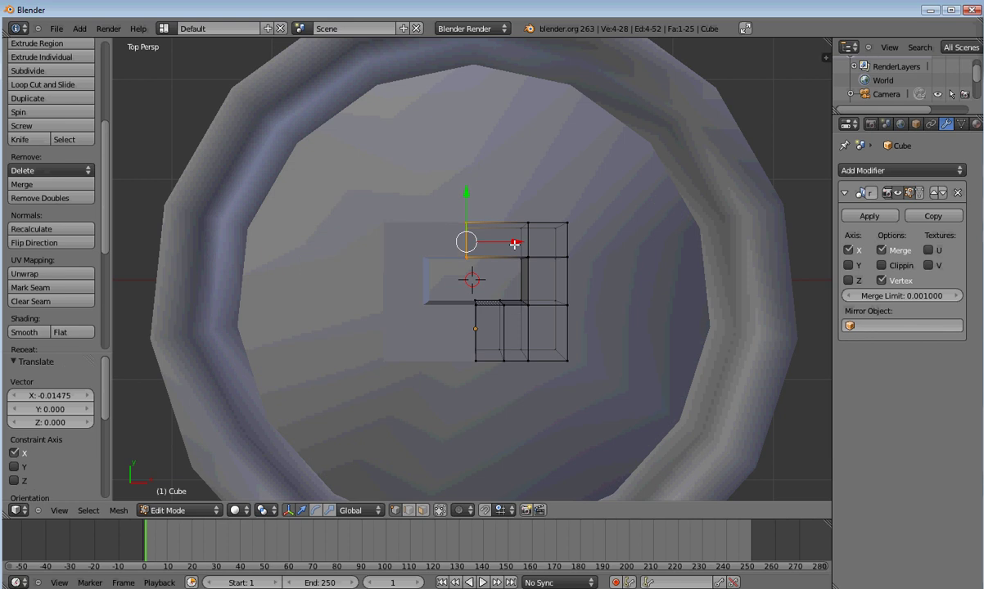
key(ctrl+z)
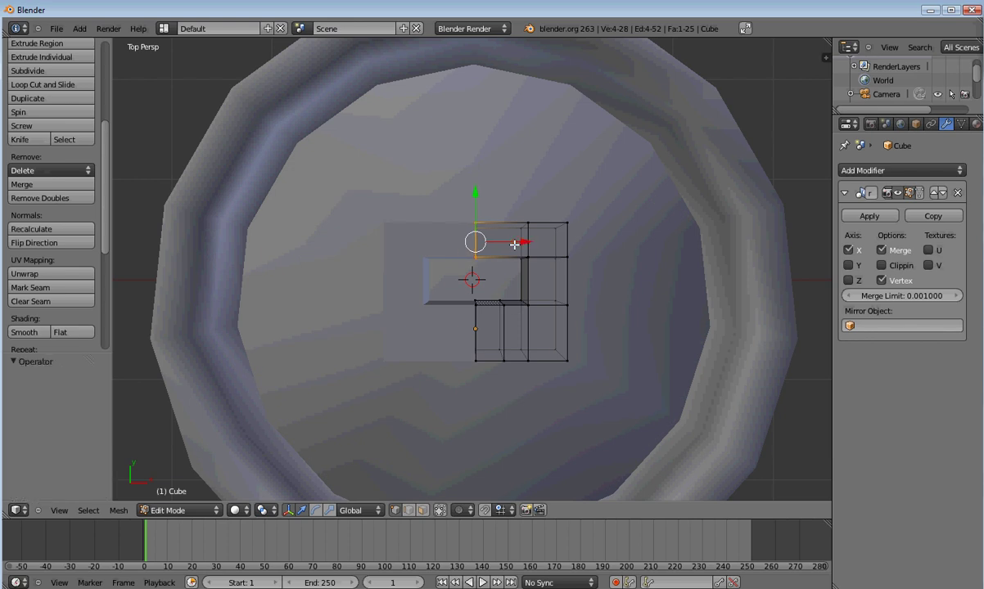
middle_drag(464, 242, 498, 216)
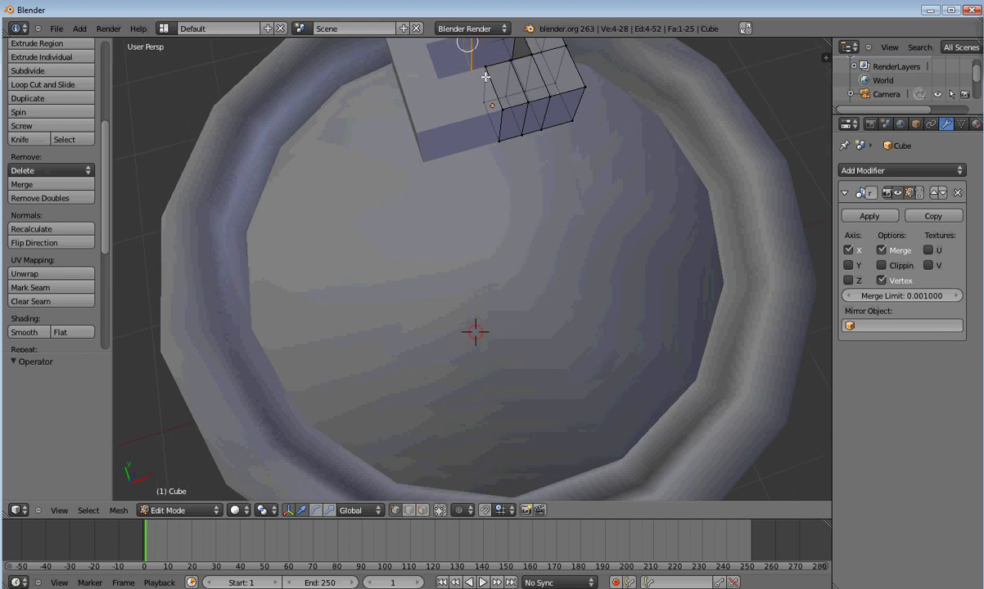
middle_drag(485, 77, 393, 200)
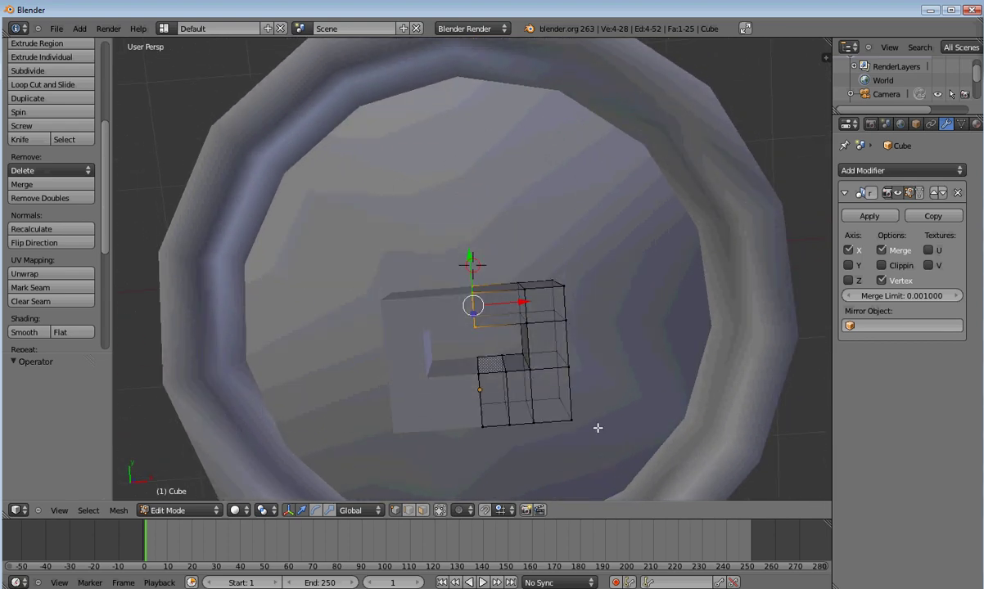
middle_drag(597, 427, 473, 399)
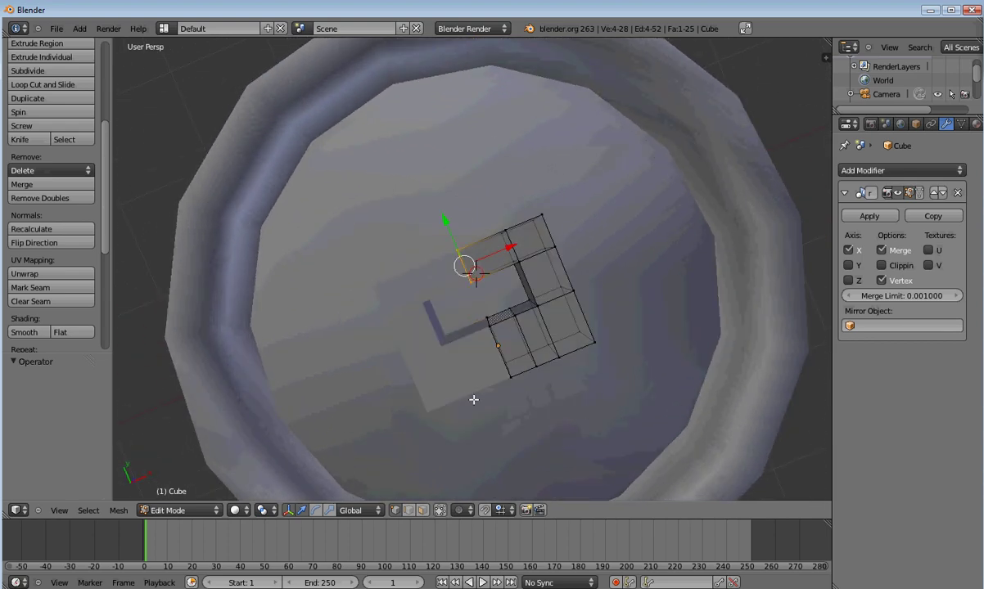
click(59, 510)
click(80, 452)
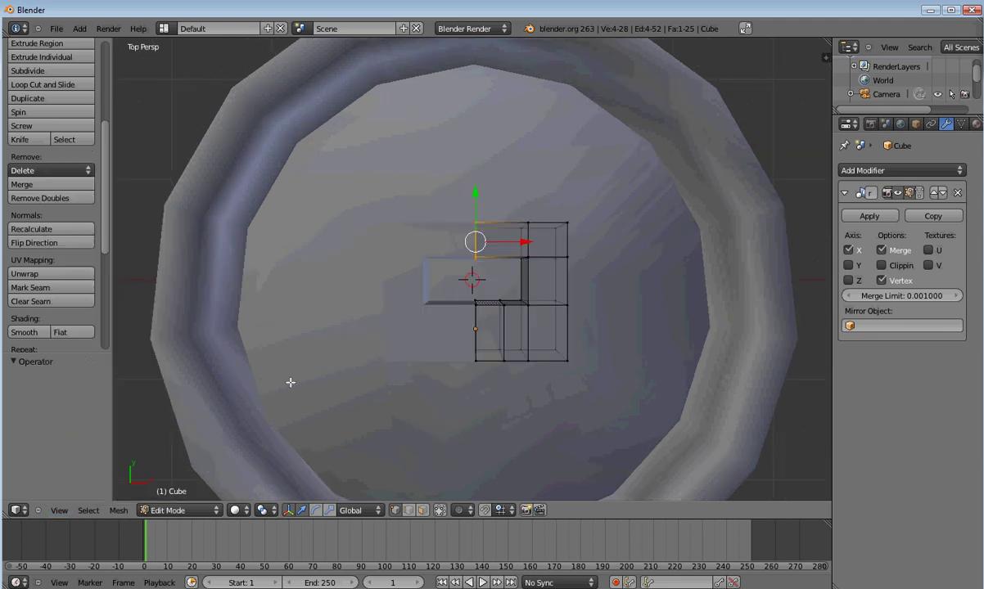
Extrude the positive Y face of the tab's outer corner segment twice along Y, by about 0.084 and about 0.059.
key(a)
key(b)
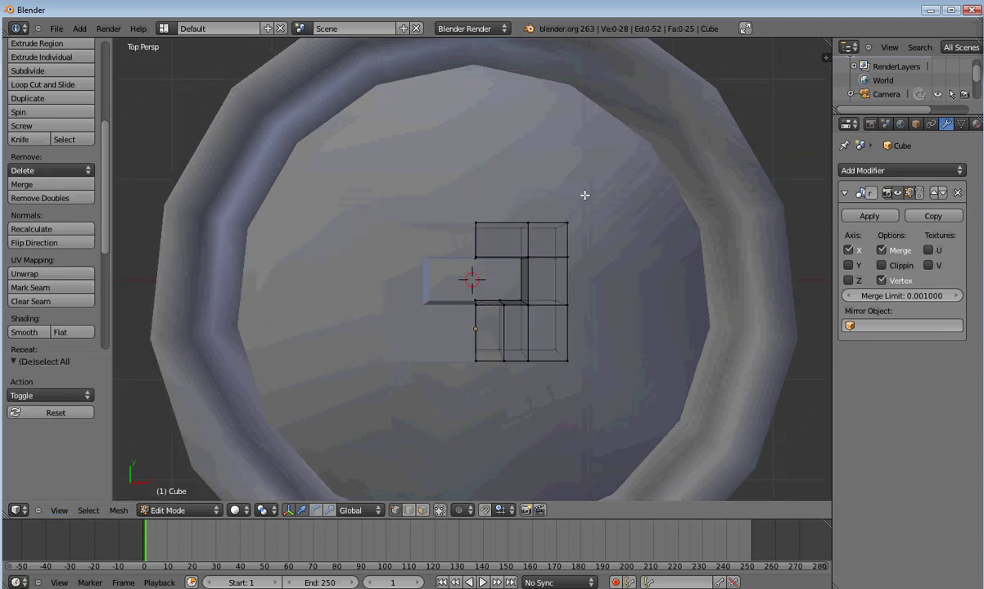
drag(592, 191, 481, 237)
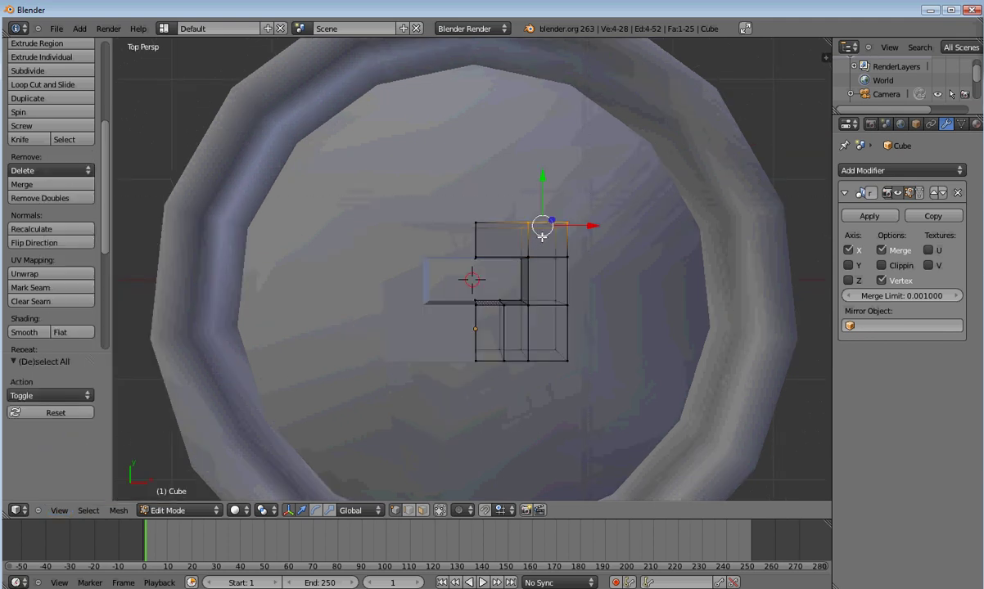
key(e)
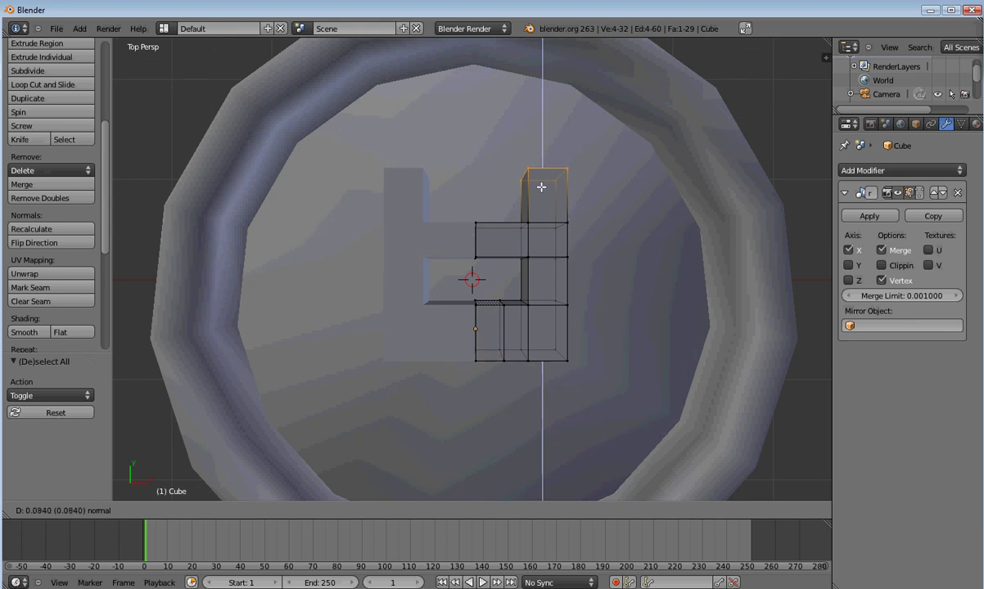
click(542, 186)
key(e)
click(542, 153)
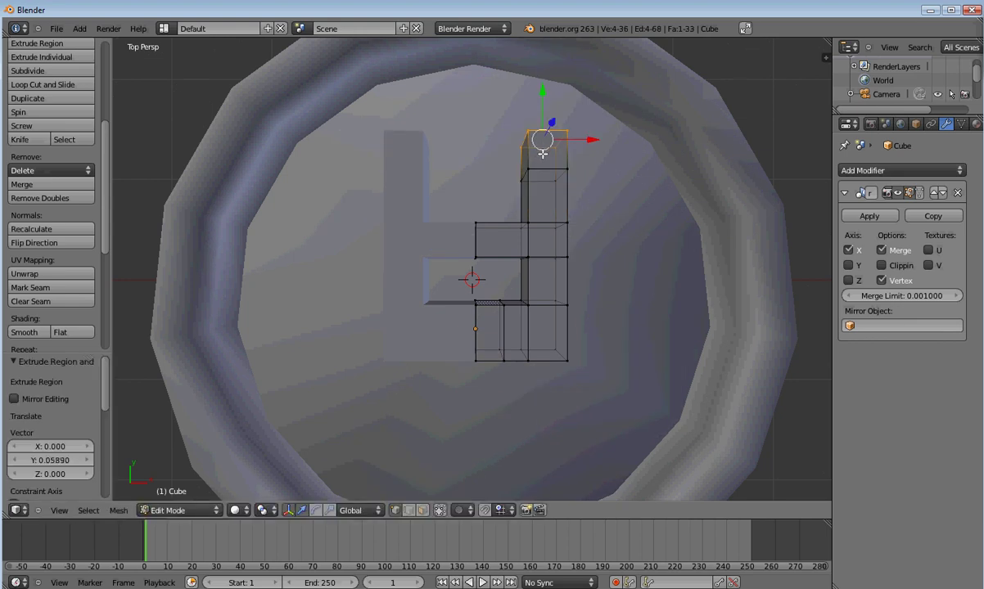
Extrude the inward-facing side of the newest end segment about 0.081 to the mirror plane, closing the tab's second ring.
key(a)
key(b)
drag(509, 119, 511, 176)
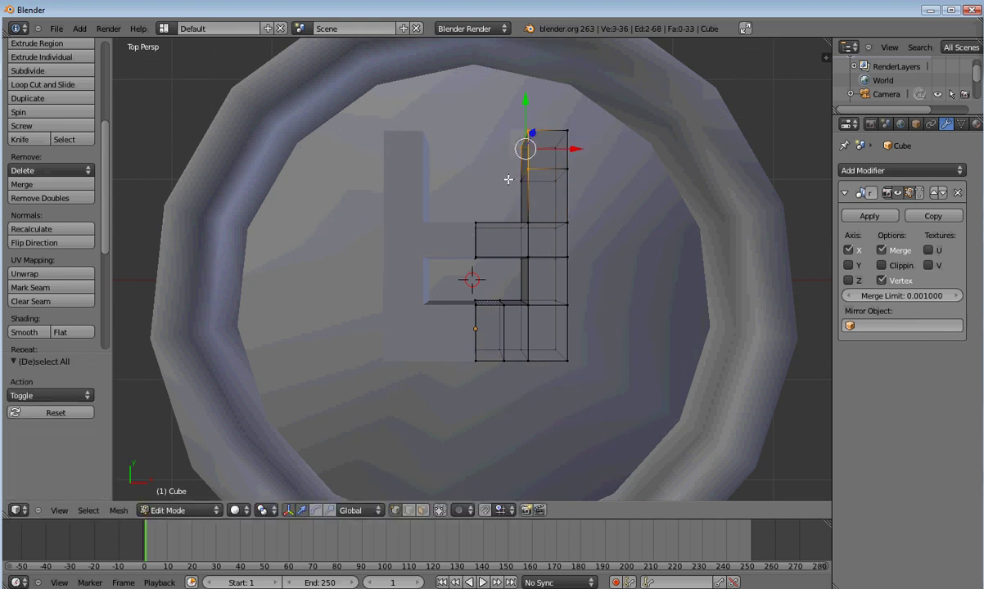
key(b)
drag(522, 121, 511, 183)
key(e)
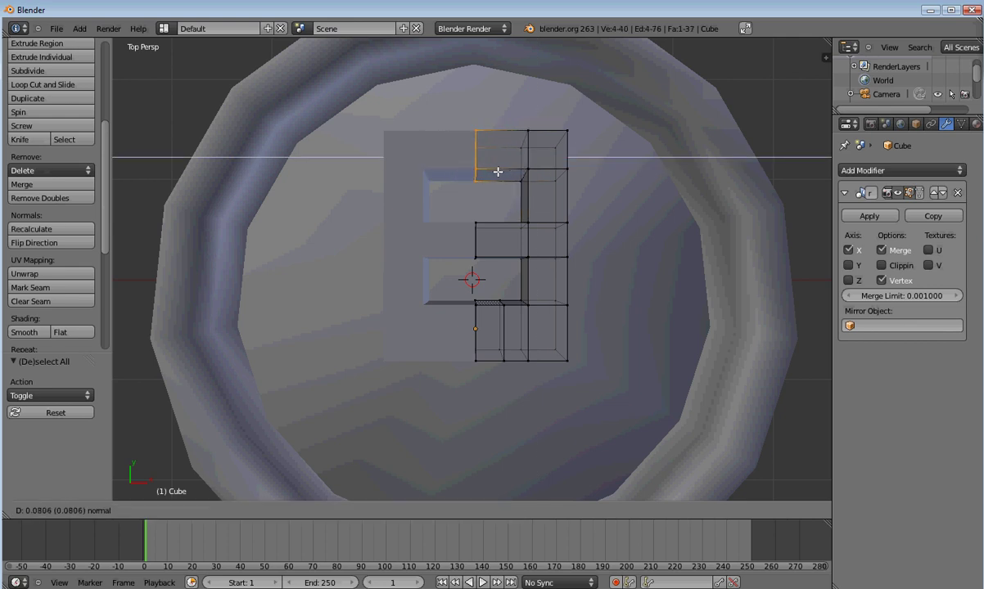
click(498, 172)
Move the whole row of segments at the tab's negative Y end about -0.025 along Y.
key(a)
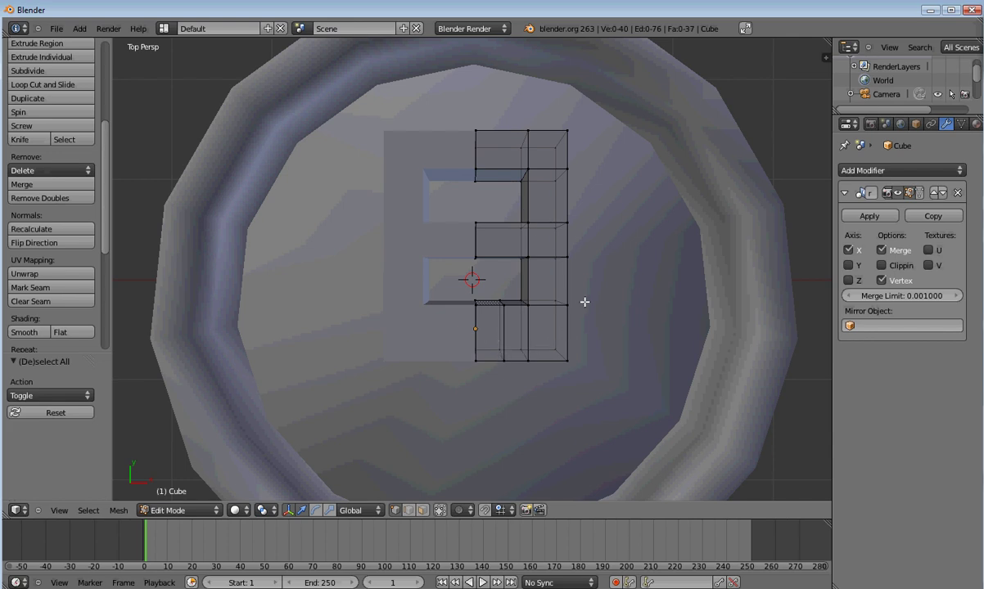
key(b)
drag(583, 282, 369, 389)
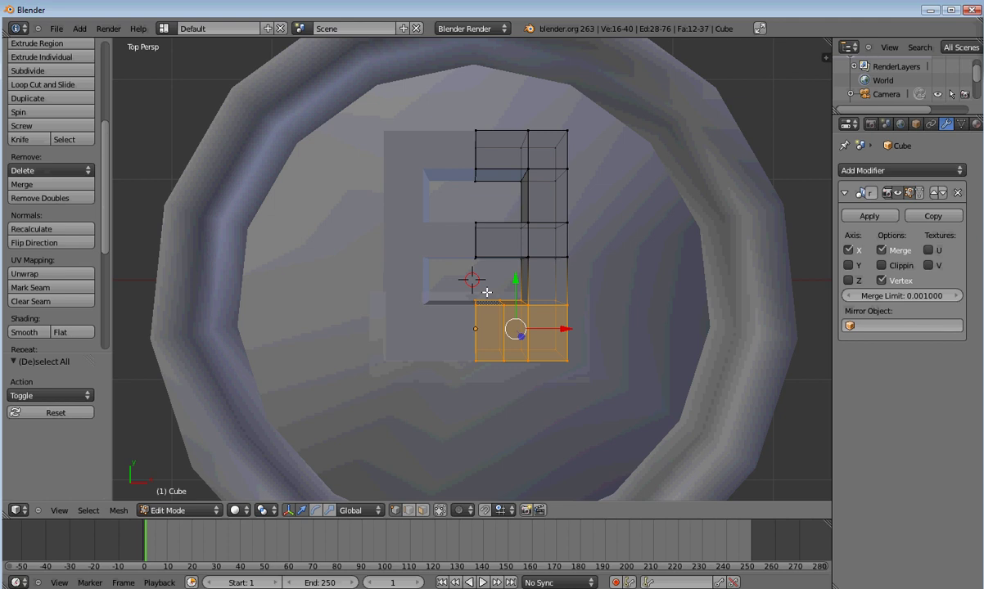
key(g)
key(y)
click(512, 294)
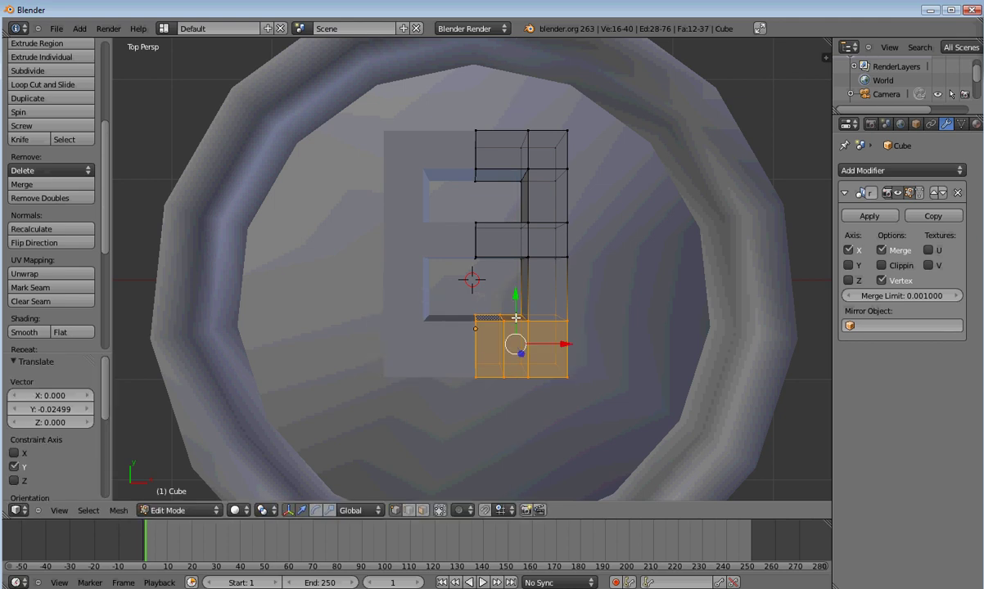
Move the edge loop nearest the mirror plane in the negative Y end row about 0.017 outward along X.
key(a)
key(b)
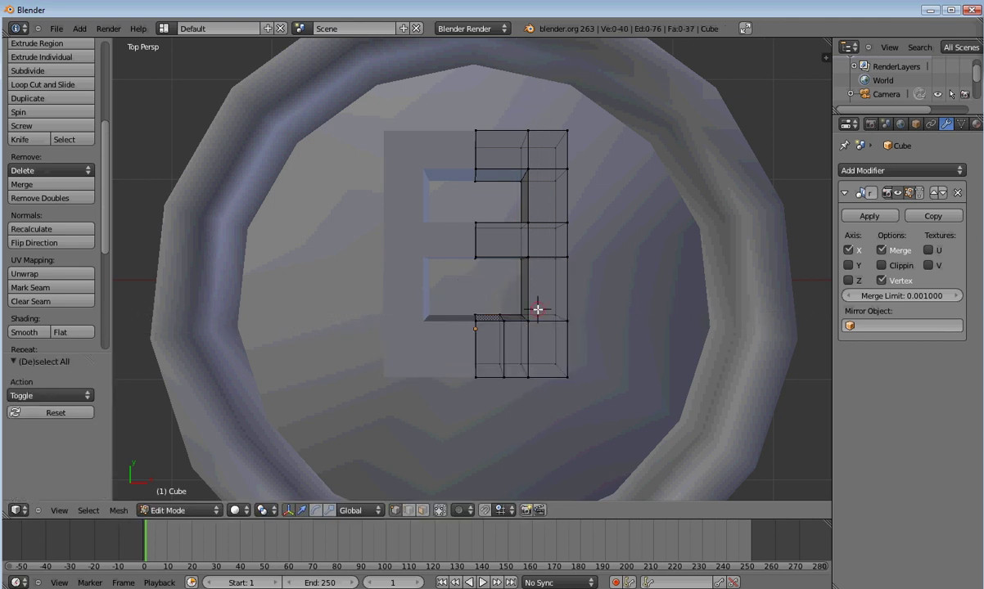
key(a)
key(b)
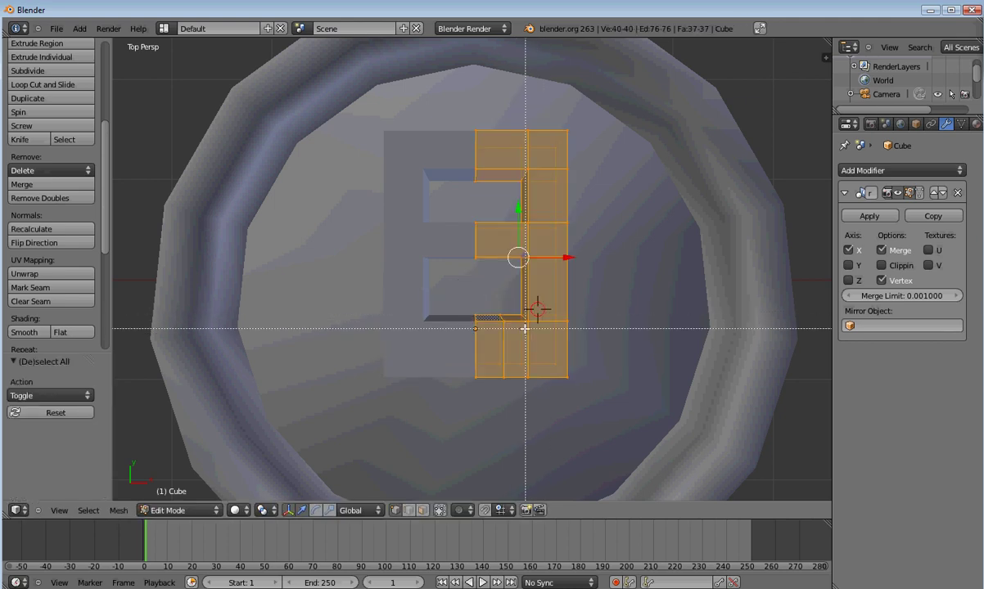
key(Escape)
key(a)
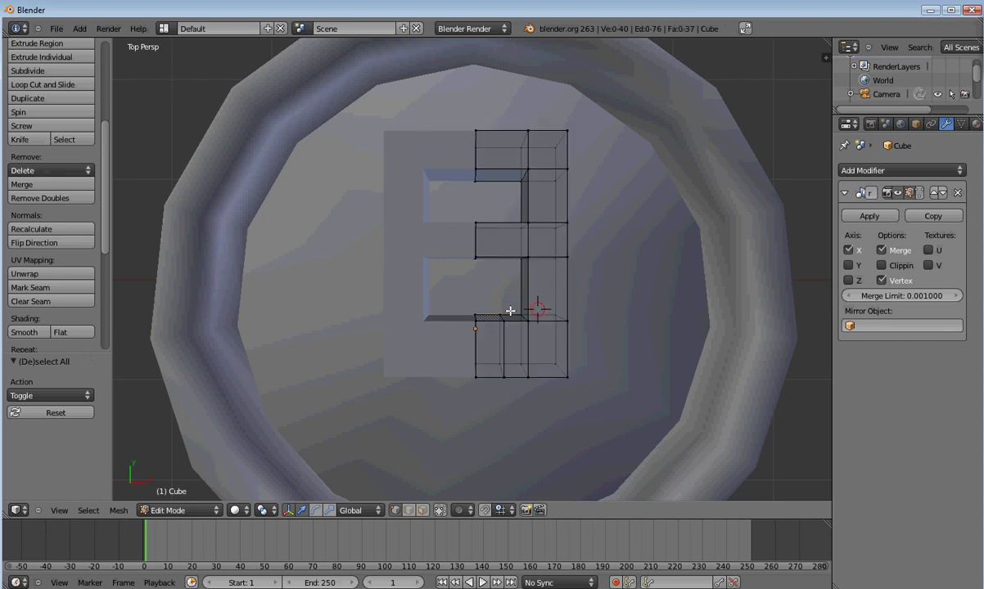
key(b)
drag(510, 311, 485, 396)
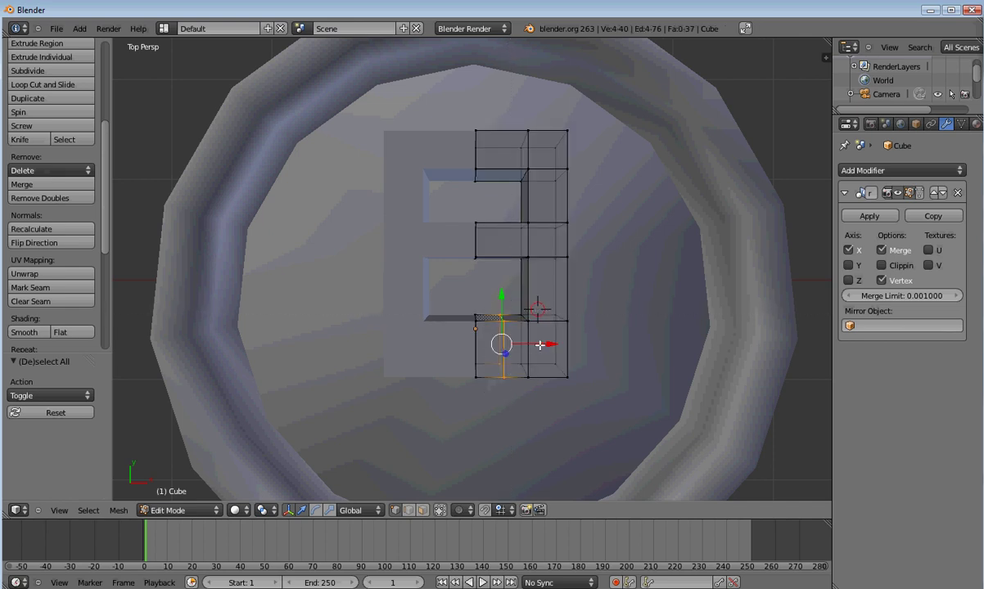
key(g)
click(538, 341)
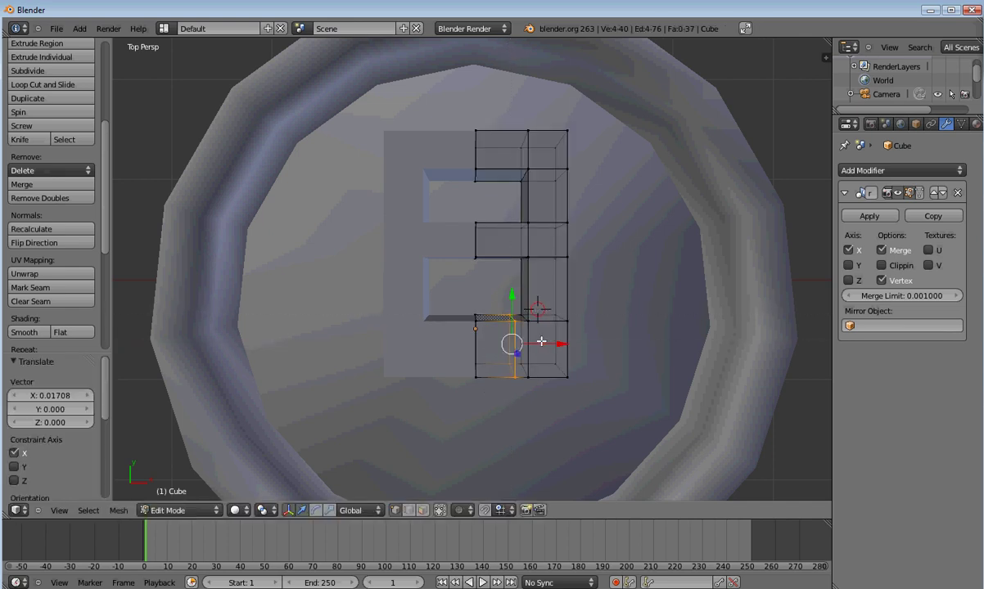
Extrude the positive Y face beside the mirror plane about 0.048 along Y into the first opening as a tongue.
key(a)
key(b)
drag(521, 310, 464, 334)
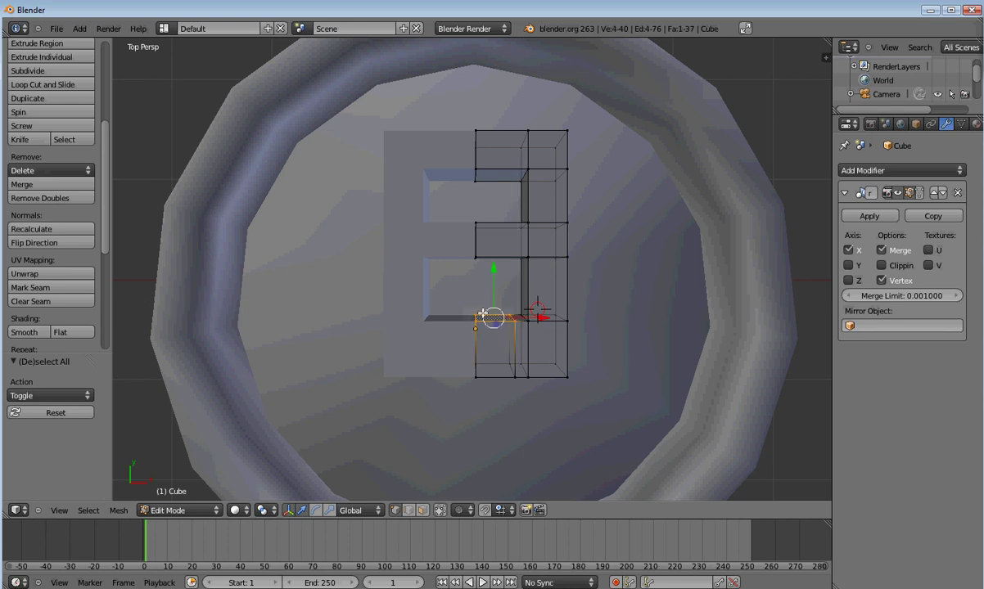
key(e)
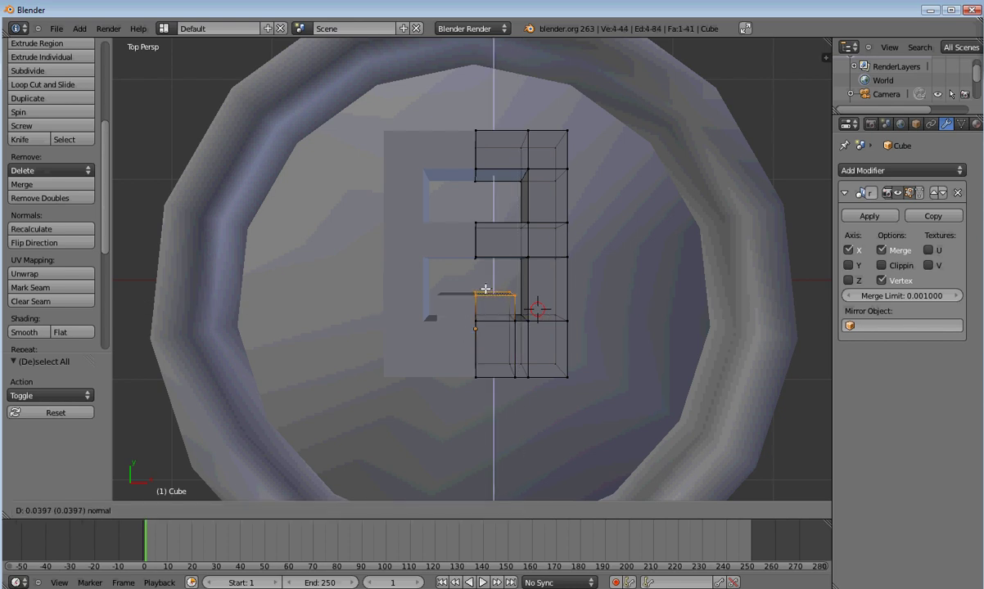
click(488, 284)
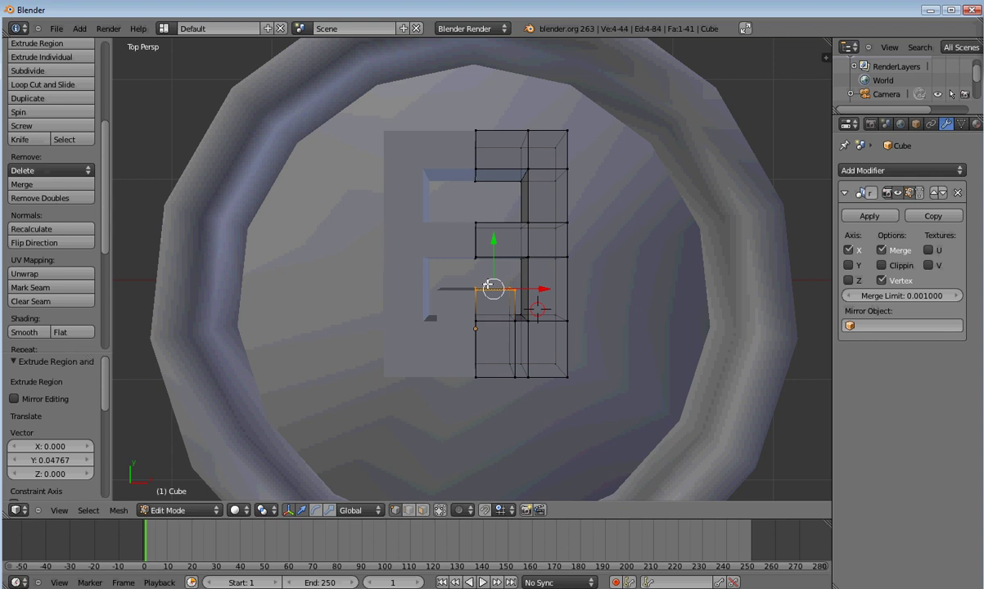
Move the crossbar and all segments beyond it farther along positive Y to lengthen the opening around the tongue.
key(a)
key(b)
drag(595, 106, 415, 262)
drag(520, 152, 521, 127)
Move the tongue's tip vertices on the mirror plane about 0.025 along Y to form a peak.
key(a)
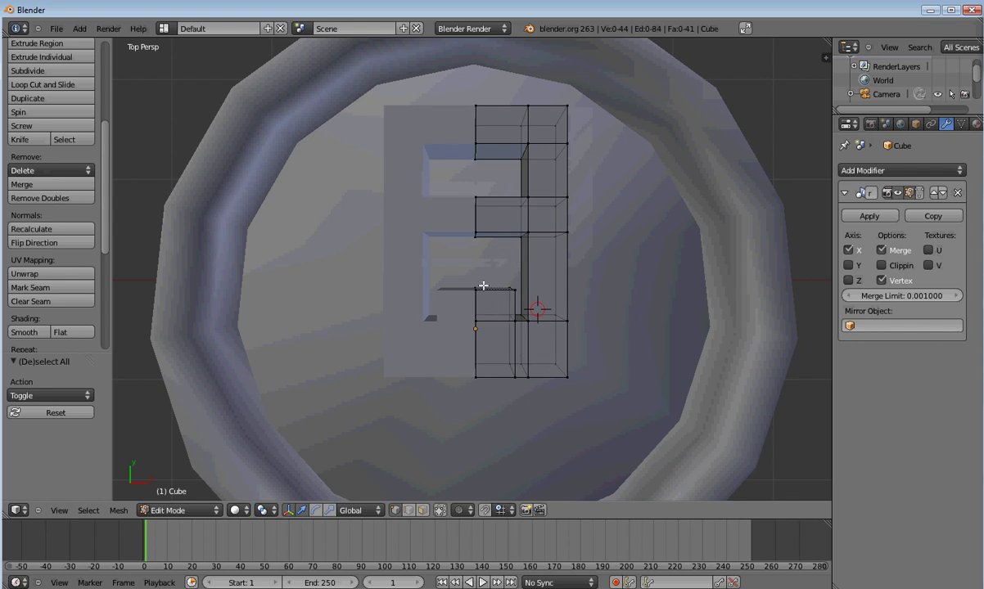
key(b)
drag(427, 261, 481, 295)
key(g)
key(y)
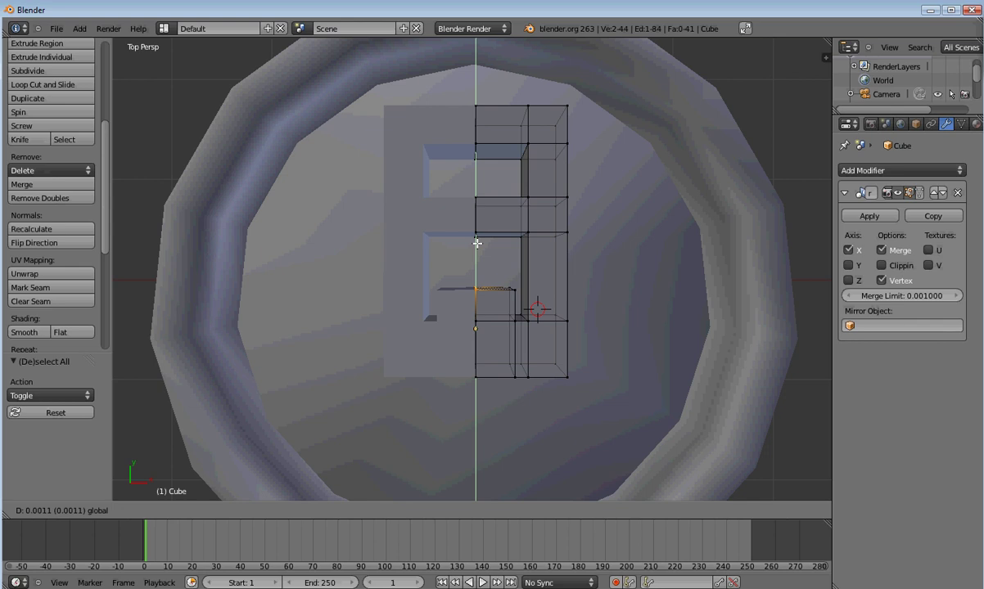
click(479, 232)
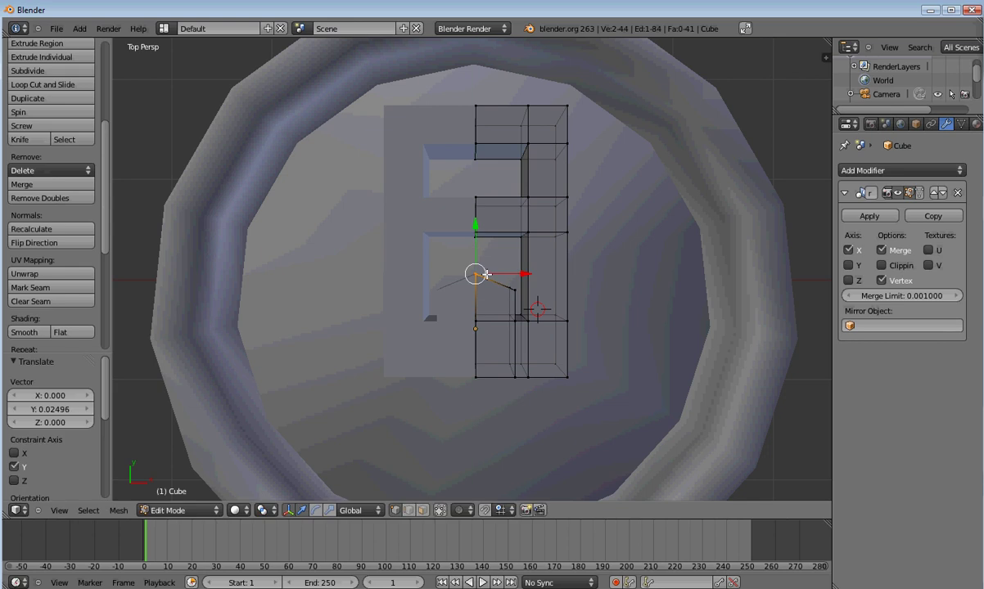
Move the tongue's outer tip vertices about 0.010 along Y and slightly toward the mirror plane along X.
key(a)
right_click(512, 289)
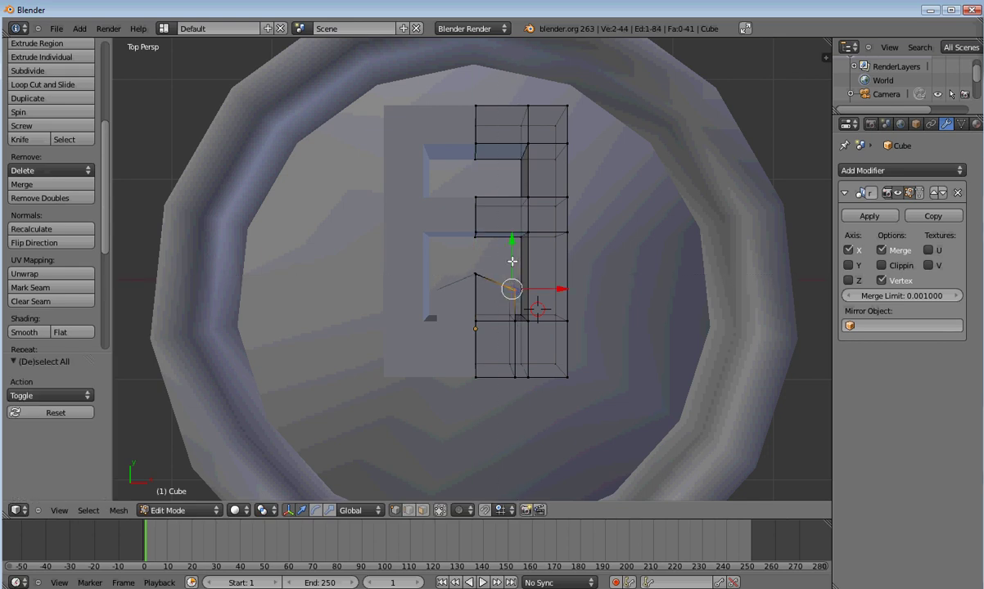
key(g)
key(y)
click(518, 259)
key(g)
key(x)
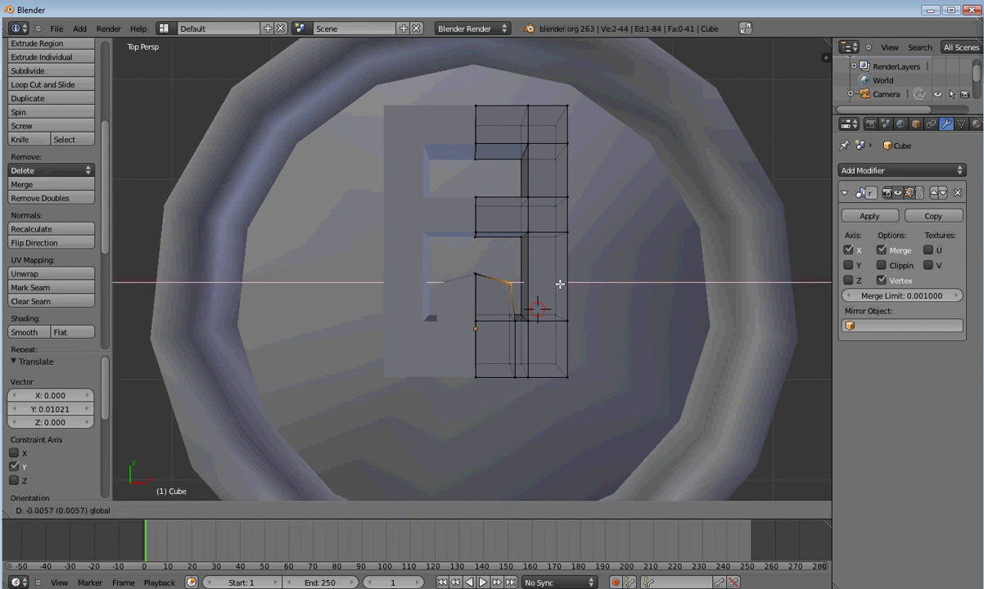
click(527, 354)
Move the vertices of the tab's negative Y end that lie on the mirror plane outward along negative Y.
key(a)
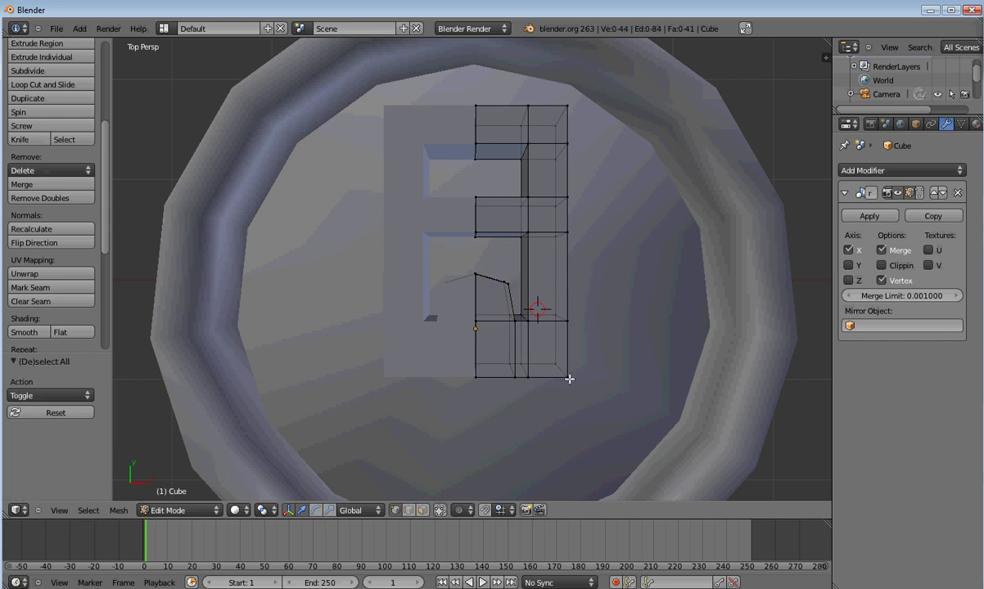
key(b)
drag(460, 352, 467, 386)
drag(476, 326, 508, 398)
Move the end's two middle vertex pairs outward along negative Y, with the outer pair slightly less far, to round the end.
key(a)
key(b)
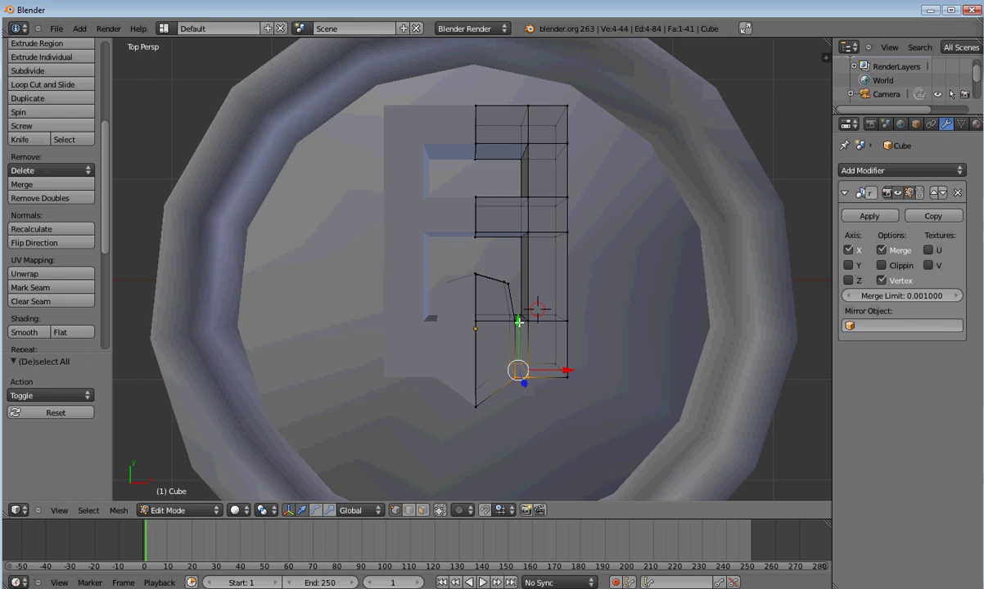
drag(518, 334, 518, 344)
key(a)
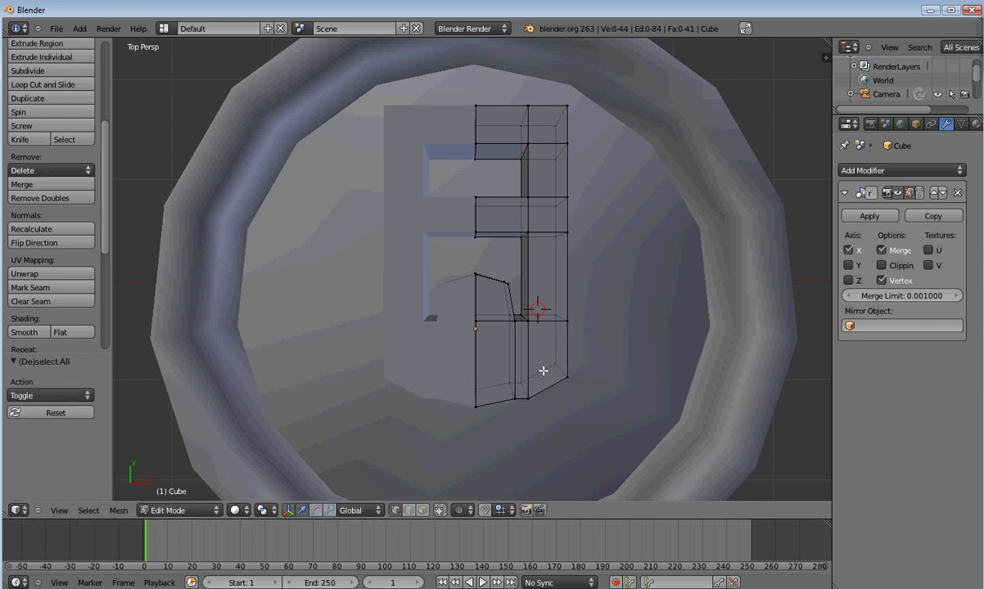
key(b)
drag(509, 407, 524, 338)
Move the end's outer corner vertices about 0.023 along Y and about -0.009 along X to round the corner.
key(a)
key(b)
drag(585, 363, 543, 389)
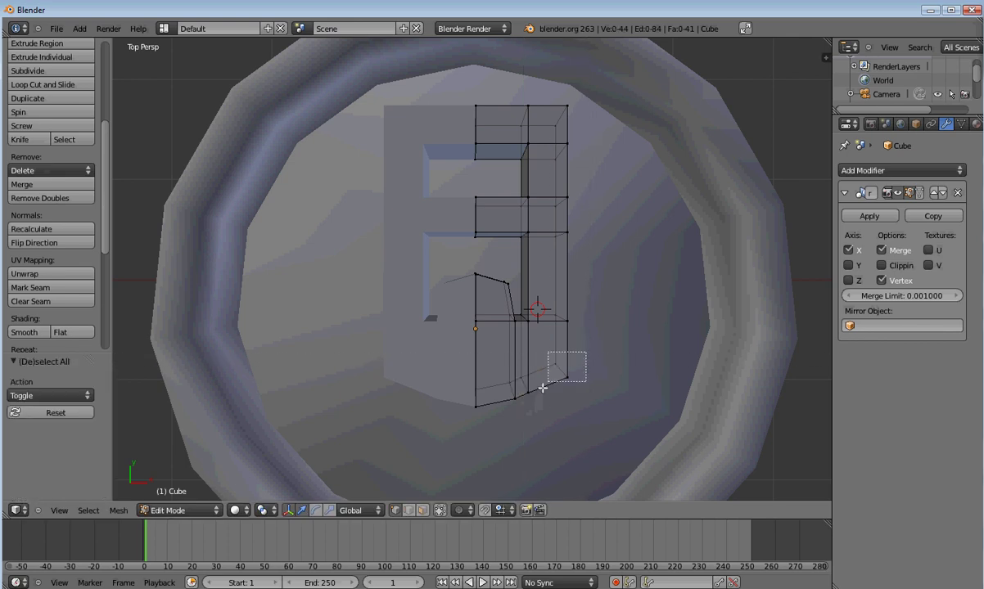
drag(561, 325, 603, 358)
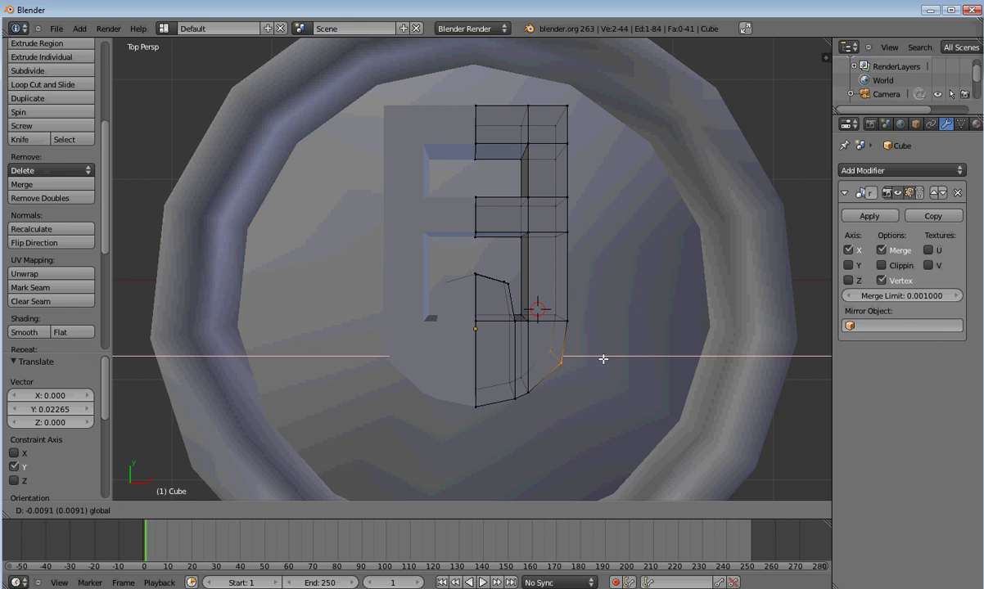
click(603, 359)
Move the mirror-plane vertices on the lower edge of the tab's crossbar about 0.024 along Y.
key(a)
key(b)
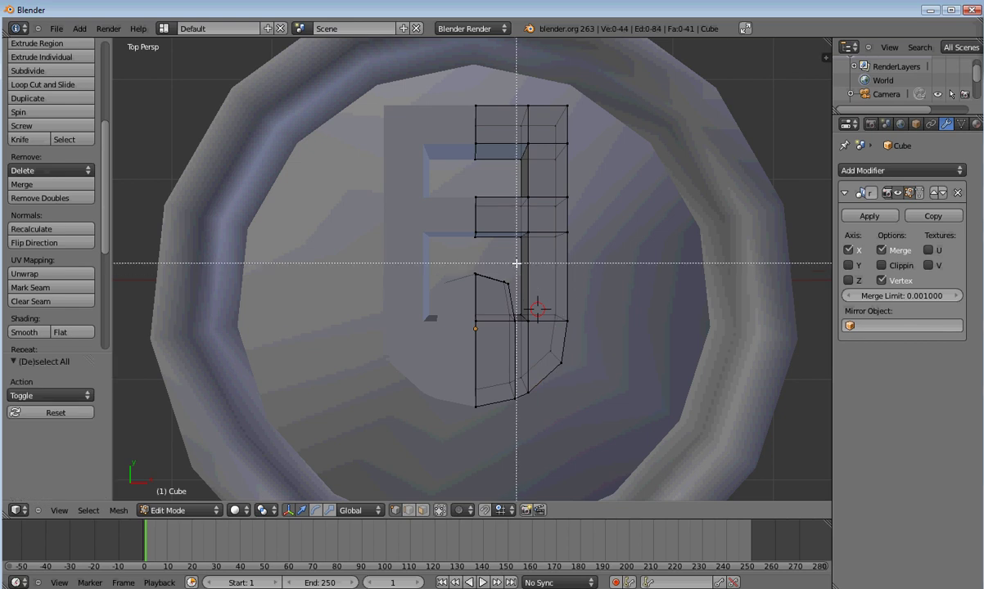
drag(501, 216, 459, 249)
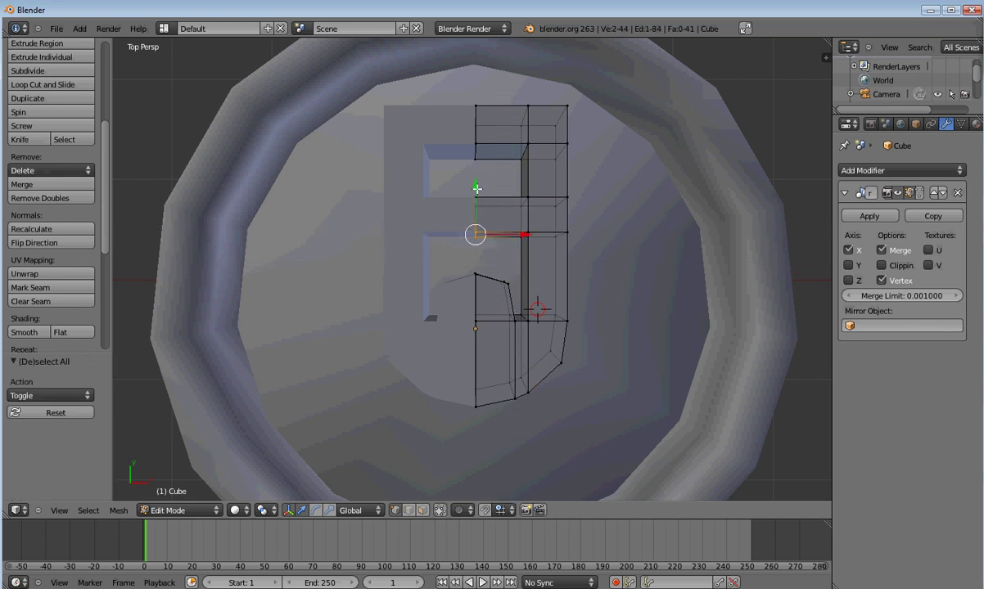
drag(477, 188, 477, 173)
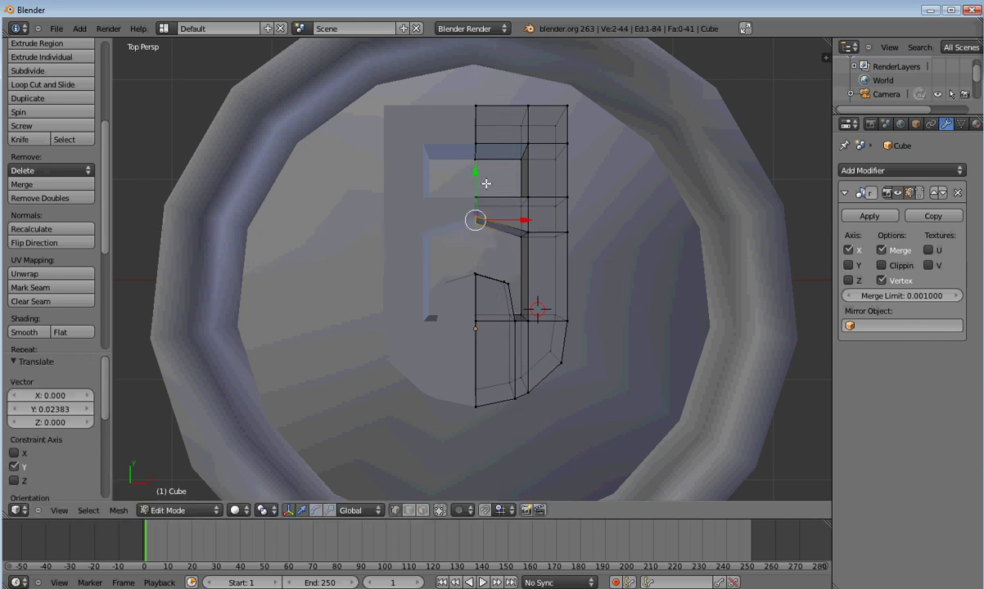
Move the vertices of the tab's positive Y end that lie on the mirror plane outward along Y.
key(a)
key(b)
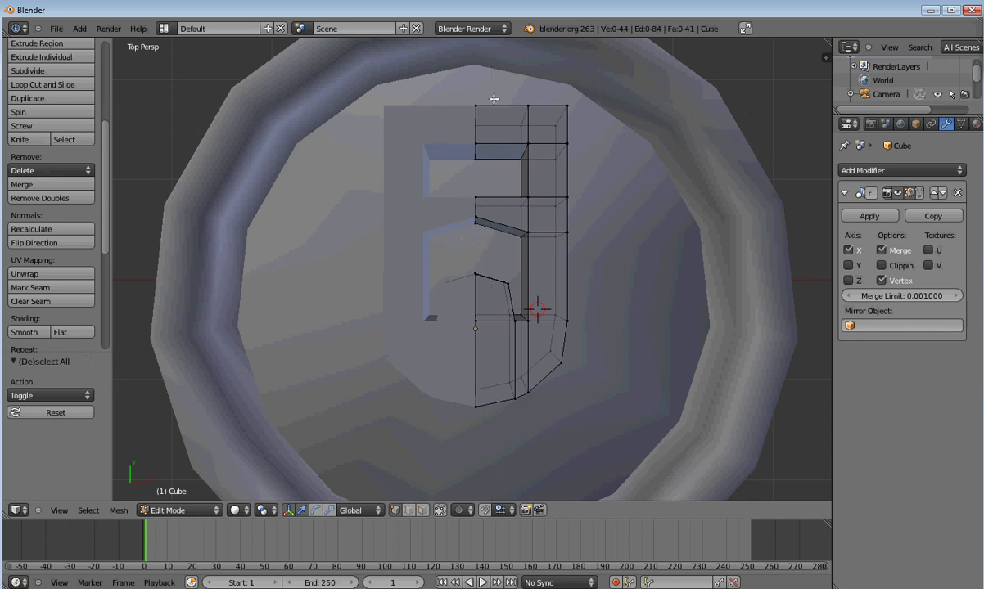
drag(493, 98, 429, 162)
drag(474, 81, 476, 61)
Move the four middle vertices of the tab's positive Y end about 0.0125 along Y to round the end.
key(a)
key(b)
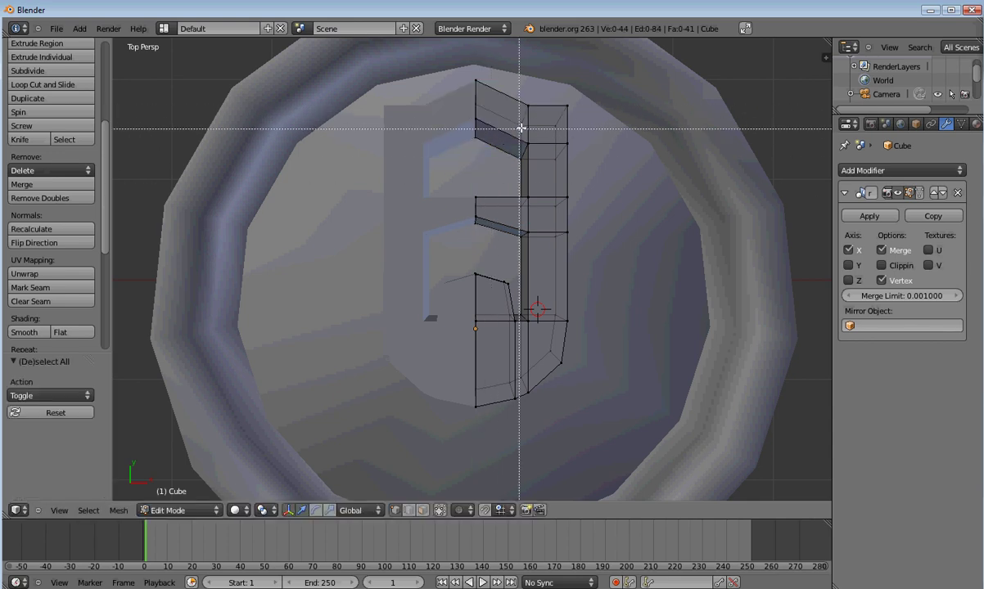
drag(538, 96, 509, 153)
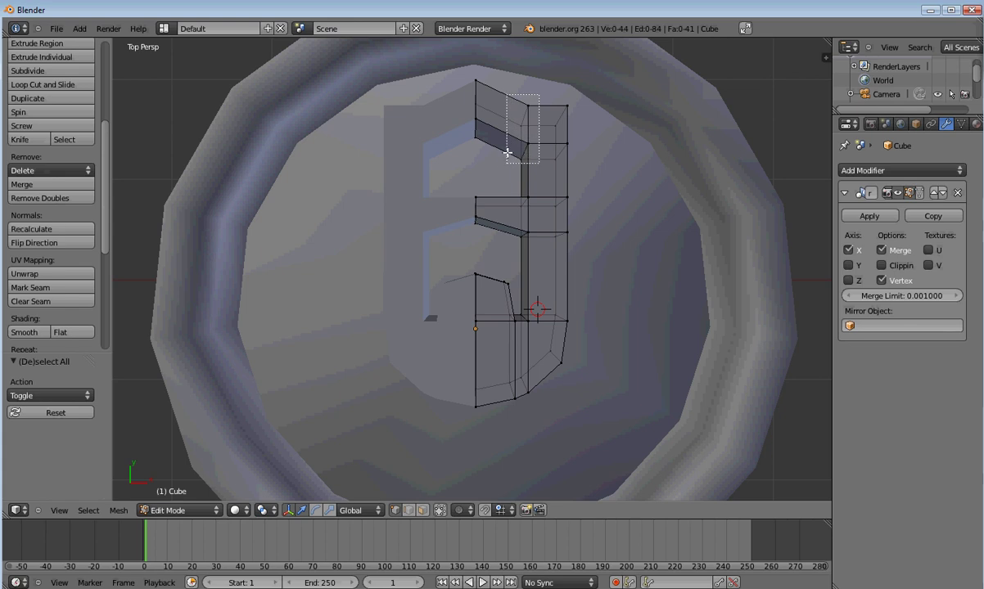
drag(527, 103, 526, 73)
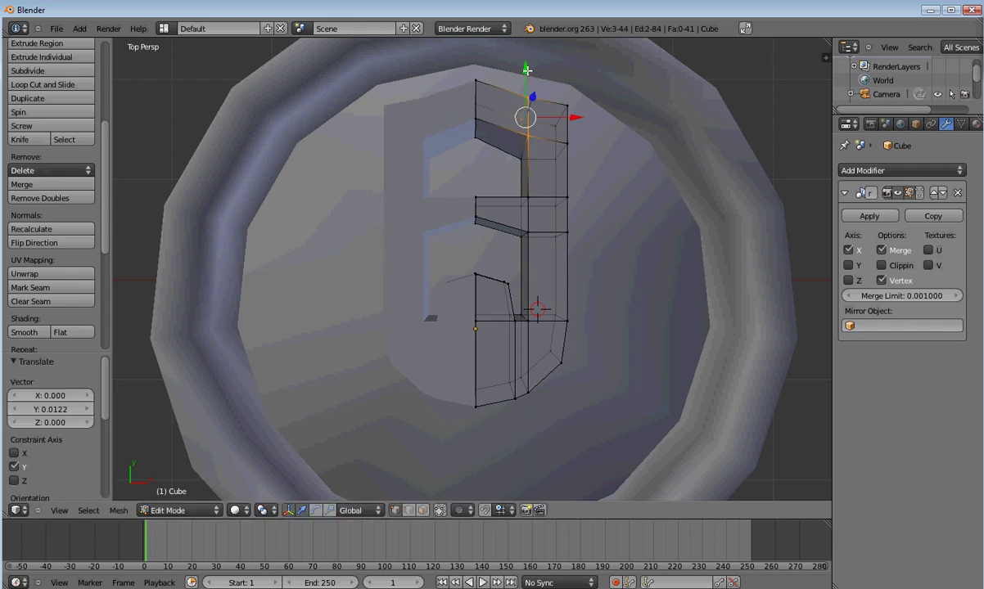
shift+click(506, 134)
drag(526, 88, 525, 79)
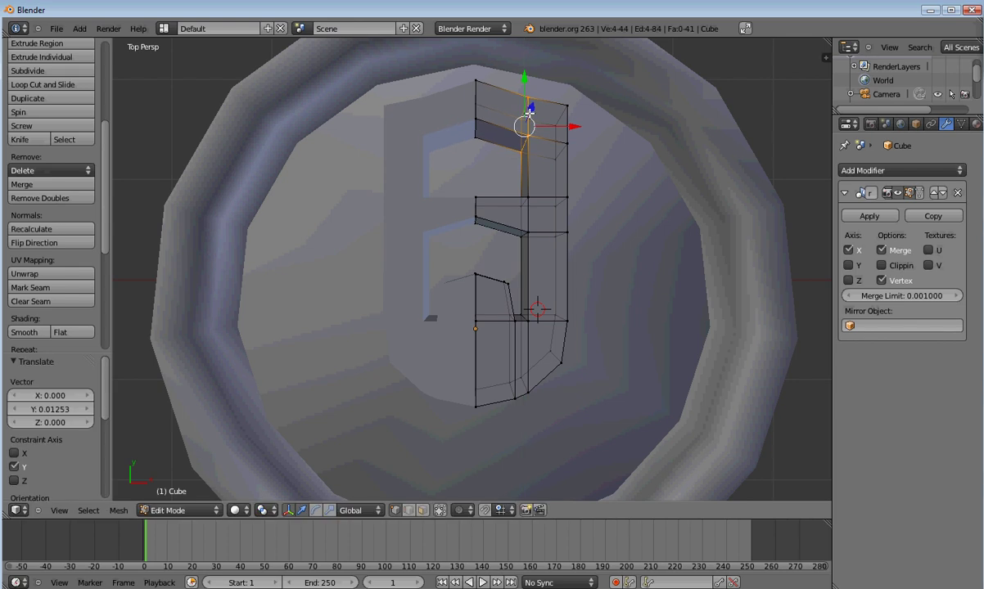
Move the positive Y end's outer corner vertices about -0.020 along Y and about -0.009 along X to round the corner.
key(a)
key(b)
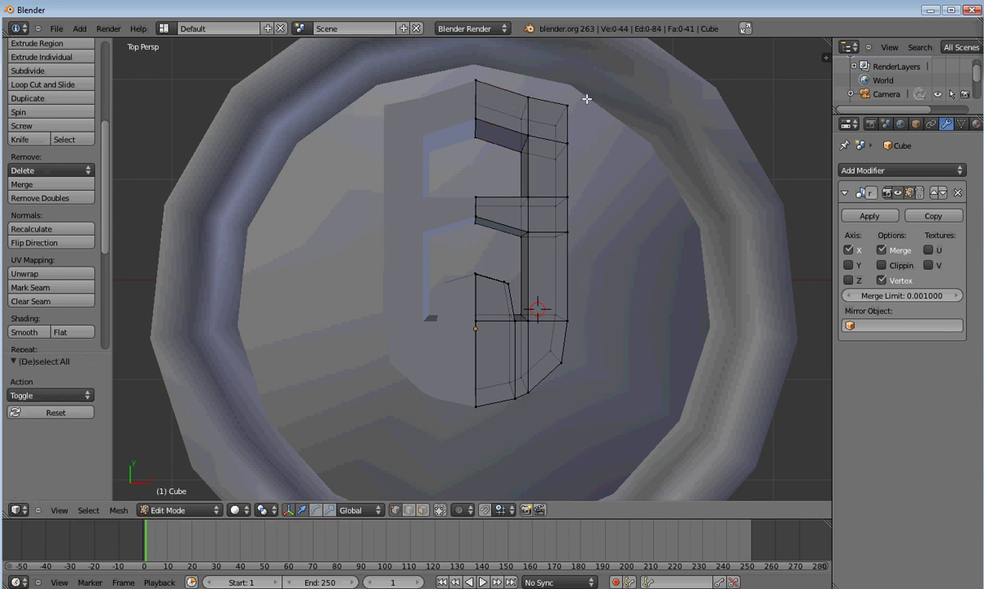
drag(586, 97, 551, 129)
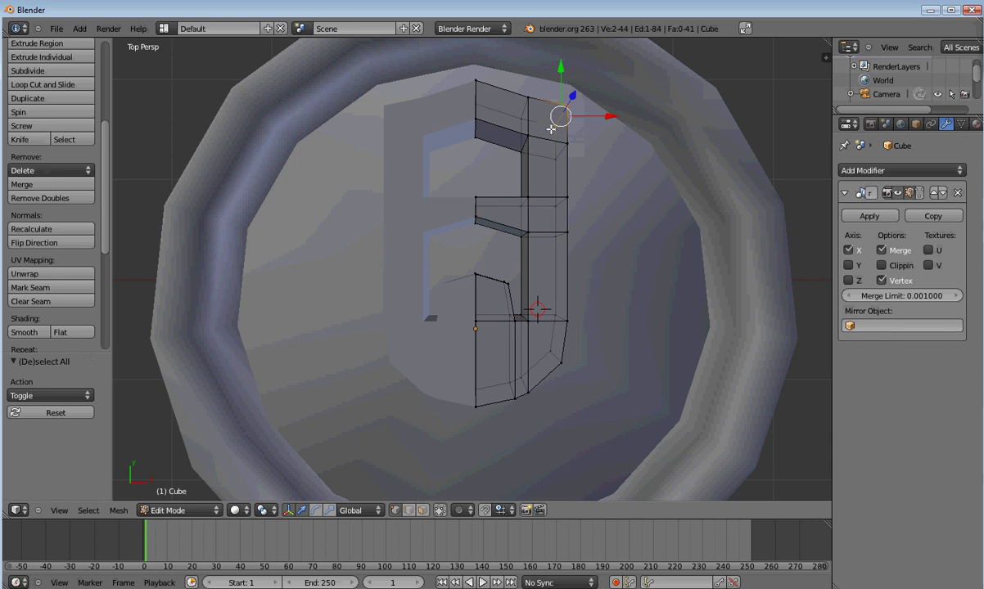
drag(558, 70, 562, 83)
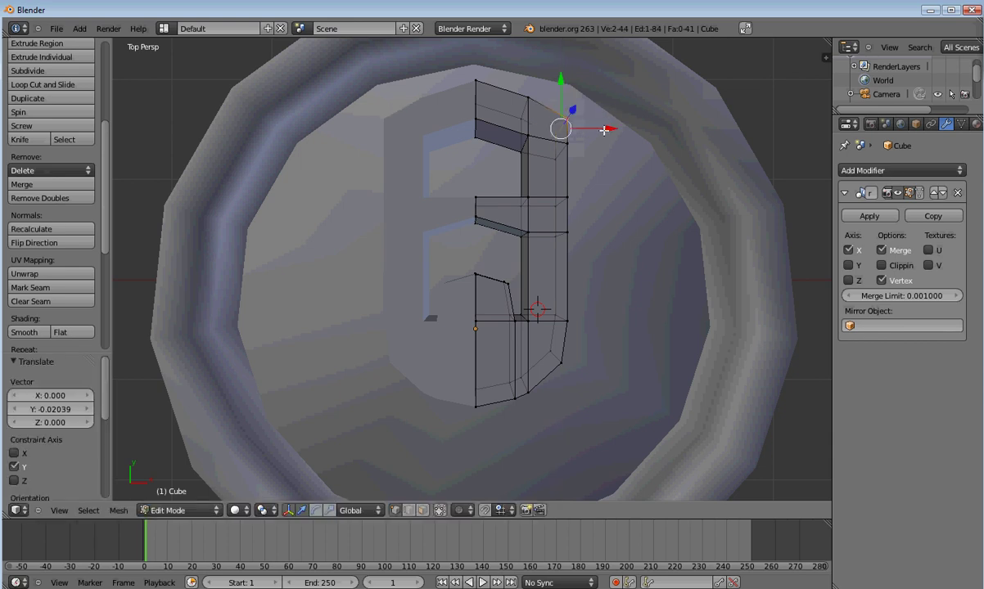
drag(604, 130, 600, 128)
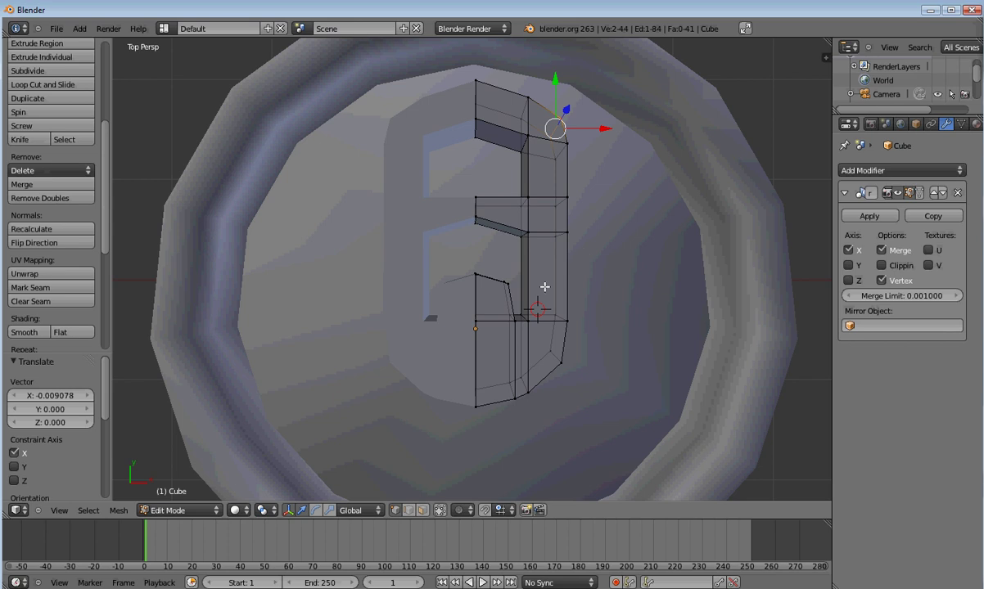
Select the whole tab mesh and scale it along Z by about 0.553 to make it thinner.
middle_drag(465, 288, 482, 253)
scroll(480, 252, down, 4)
key(a)
key(a)
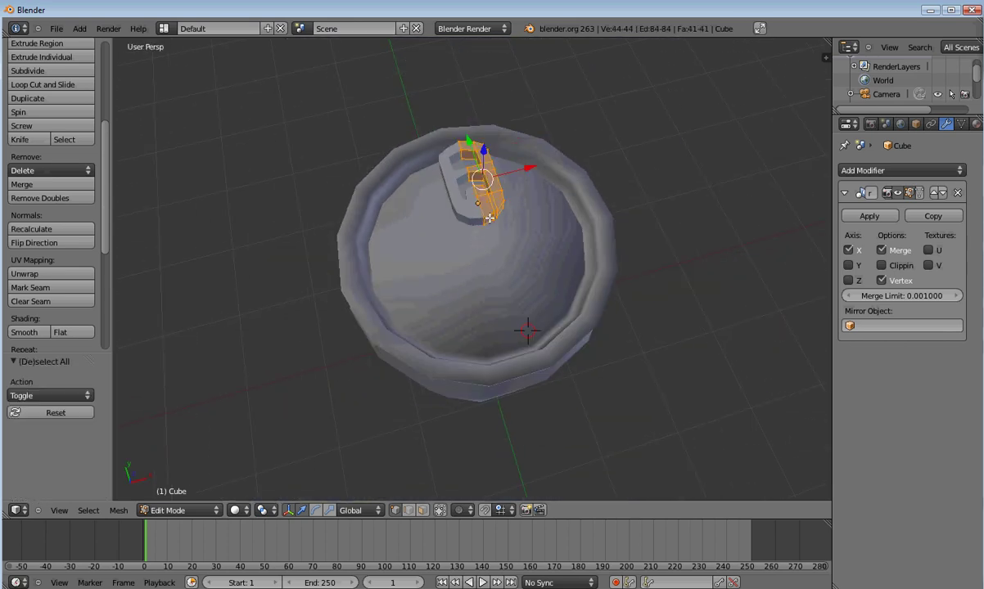
key(s)
key(z)
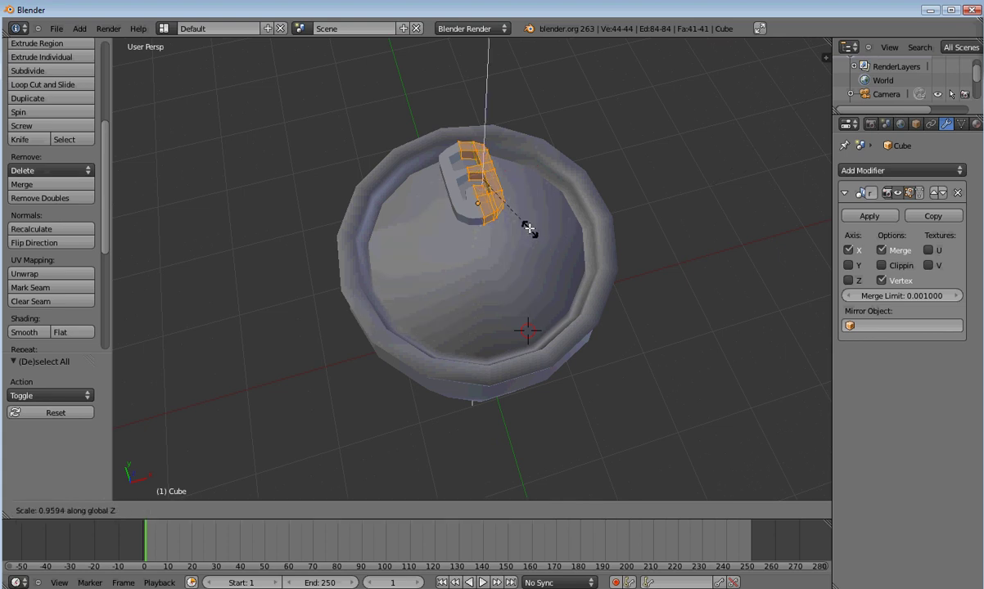
click(505, 213)
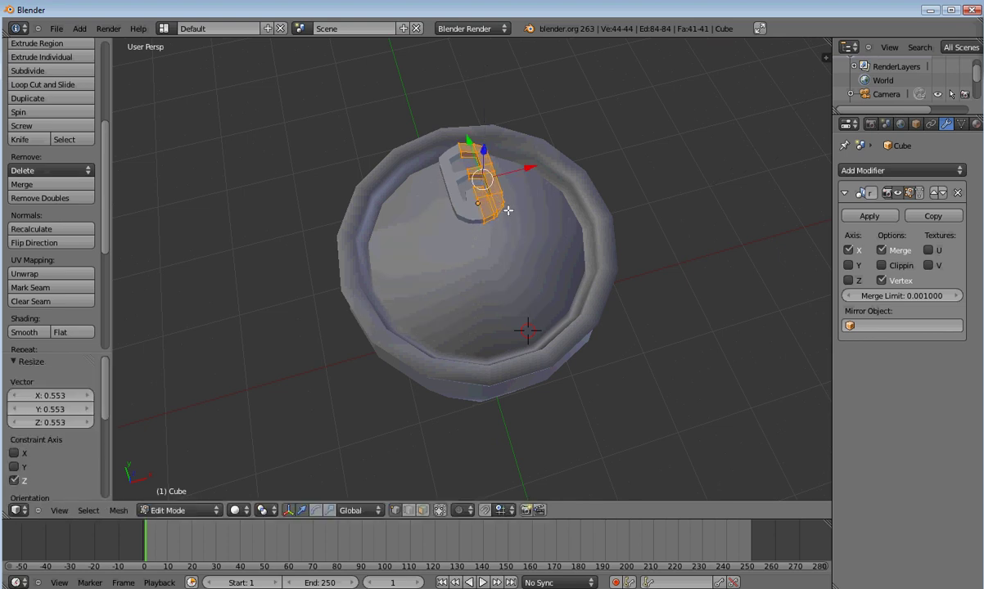
Flatten the tab further by scaling the whole mesh along Z by about 0.408.
scroll(485, 215, up, 5)
scroll(462, 244, down, 6)
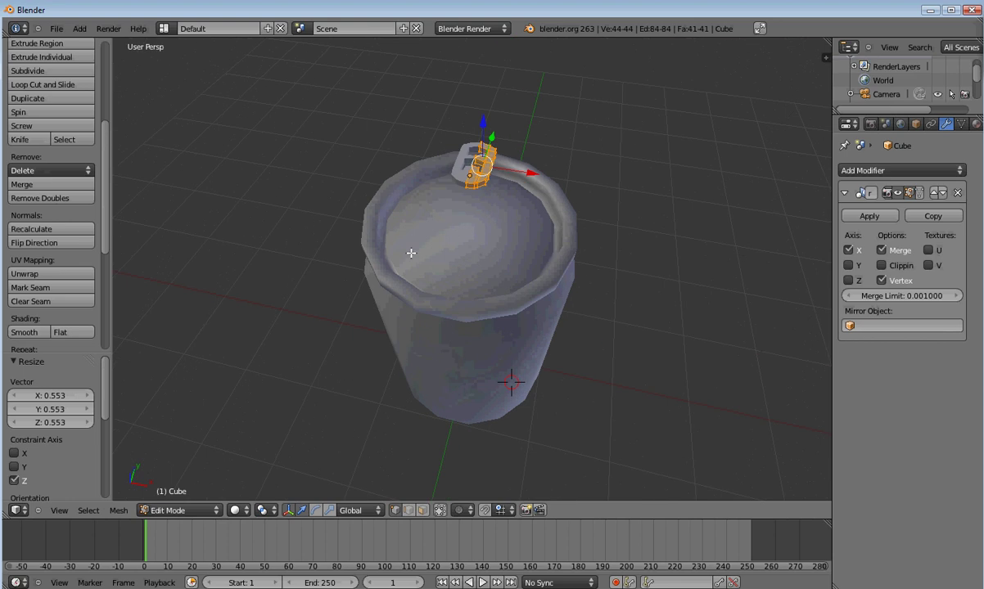
middle_drag(411, 253, 434, 145)
scroll(517, 96, up, 4)
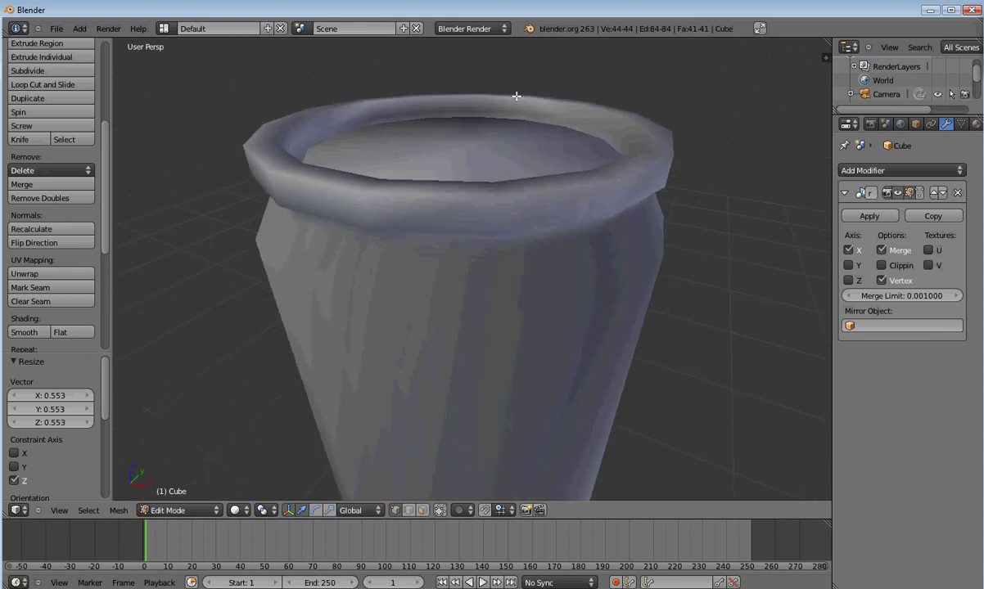
middle_drag(514, 96, 481, 203)
scroll(418, 133, up, 3)
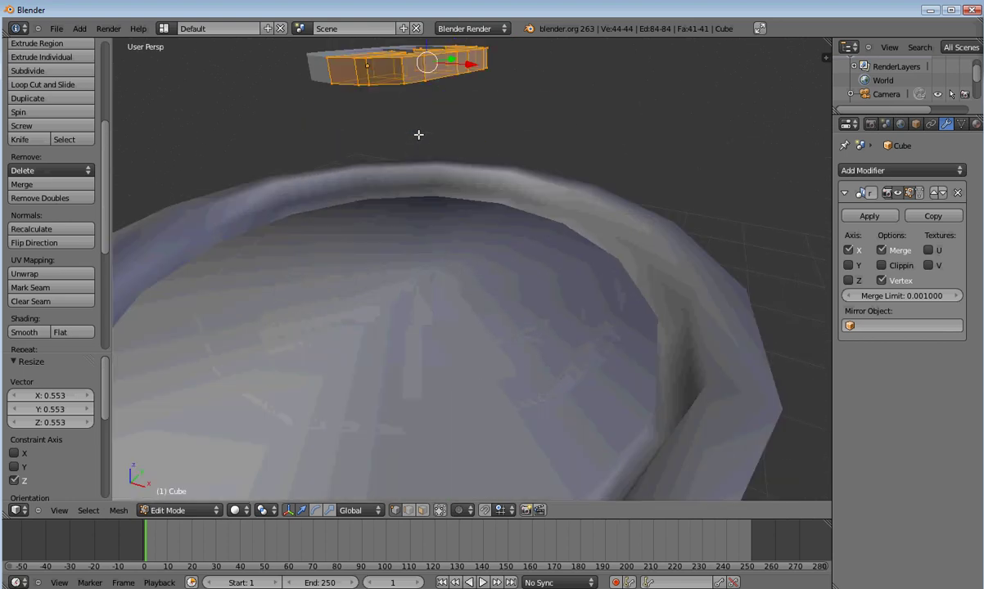
middle_drag(400, 167, 429, 242)
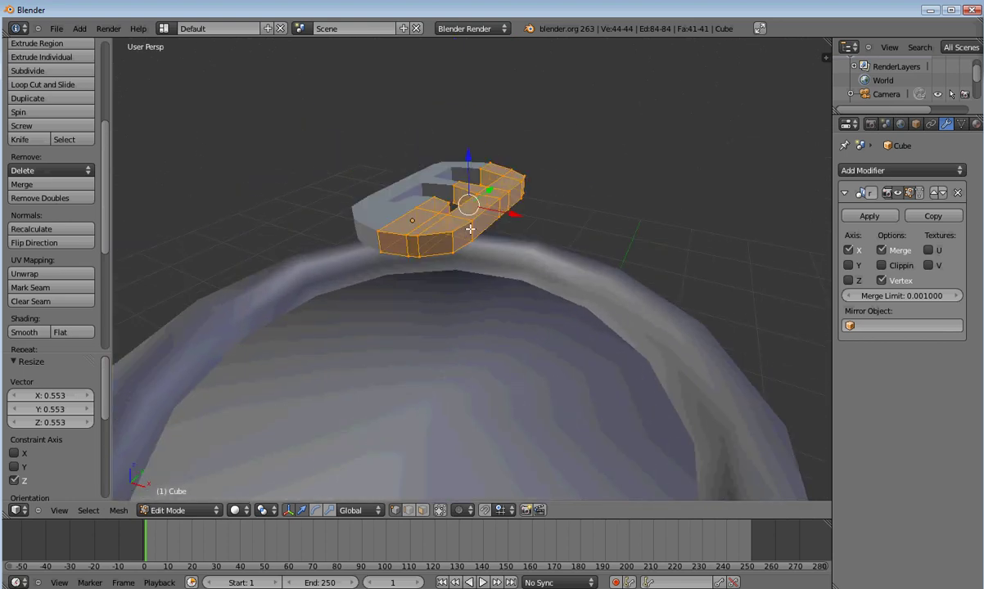
key(s)
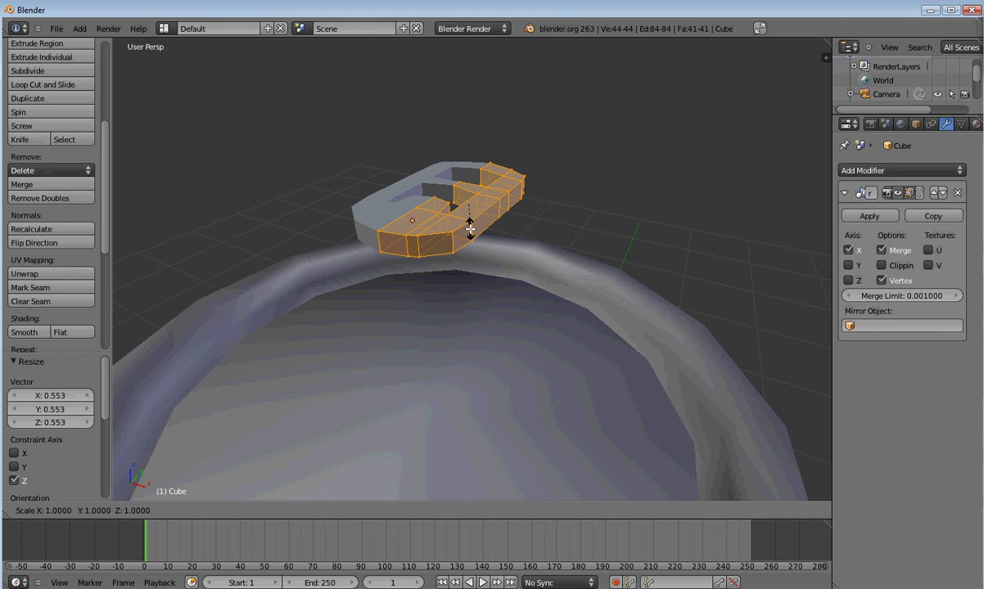
key(z)
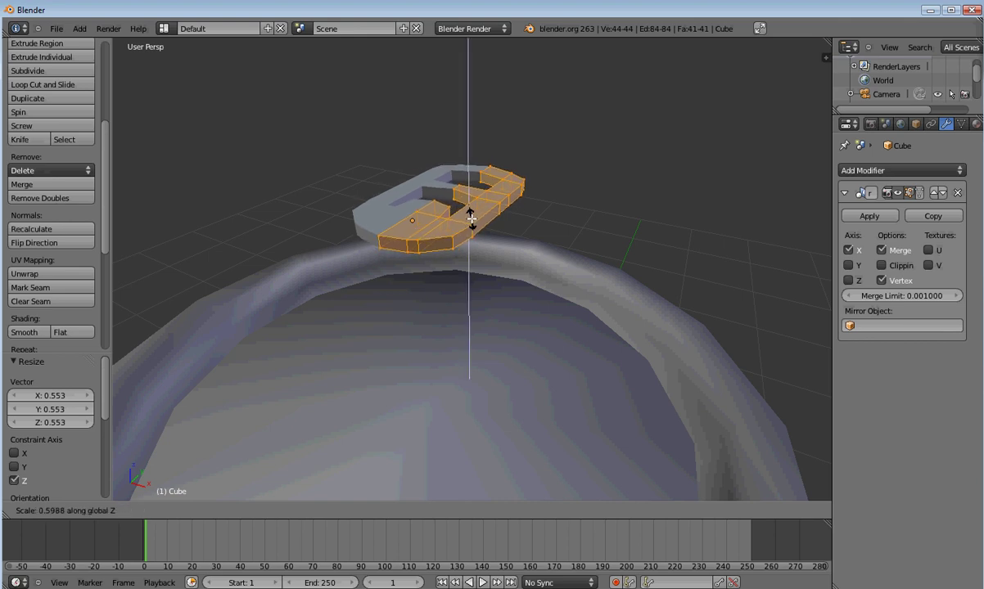
click(447, 209)
Return to Object Mode and apply smooth shading to the pull tab.
middle_drag(398, 242, 387, 288)
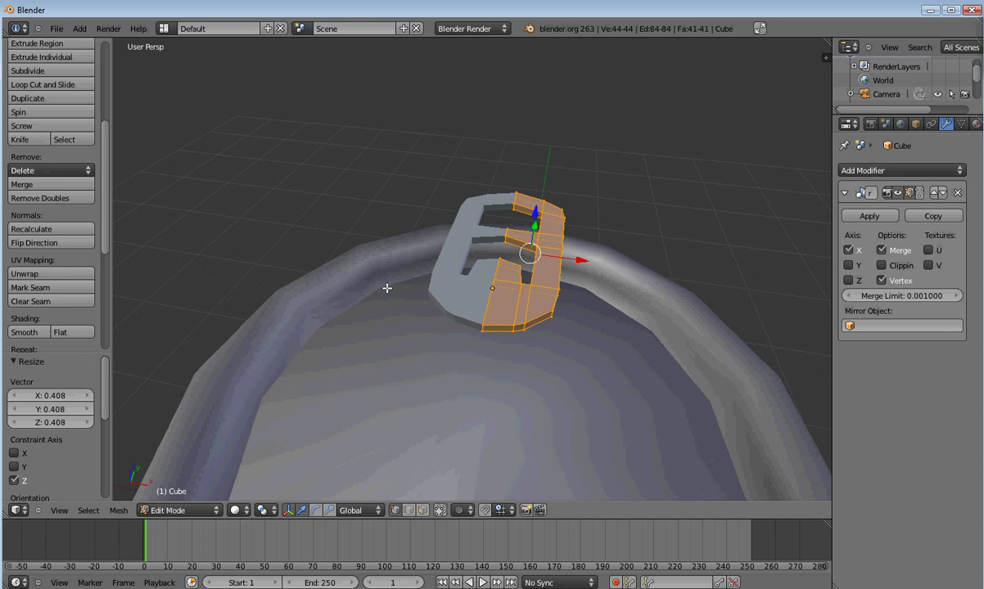
click(197, 510)
click(179, 497)
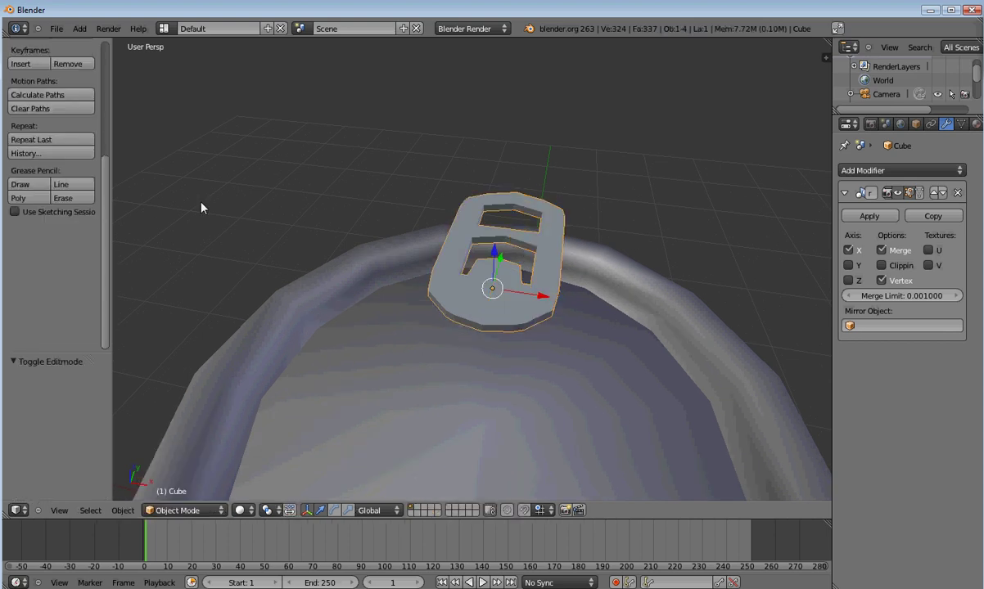
scroll(95, 147, up, 5)
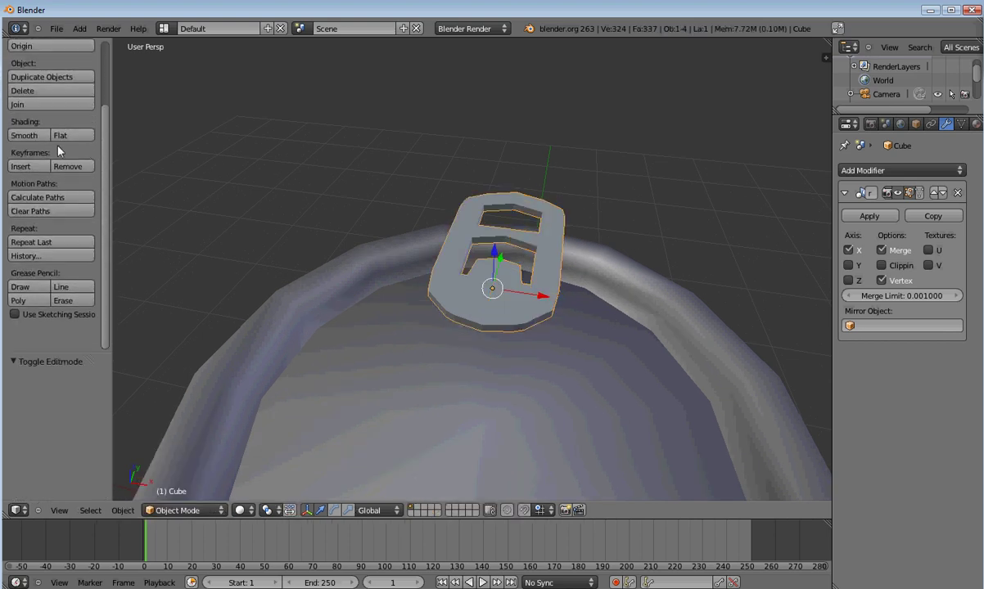
click(29, 135)
scroll(380, 242, up, 5)
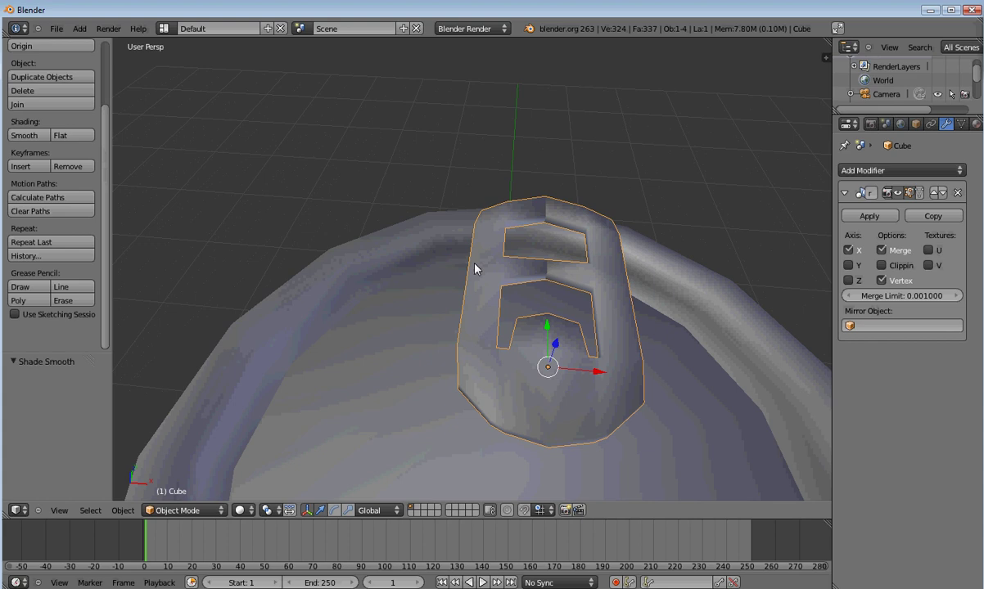
Apply the pull tab's Mirror modifier and enter Edit Mode on the full mesh.
scroll(654, 281, down, 8)
right_click(576, 301)
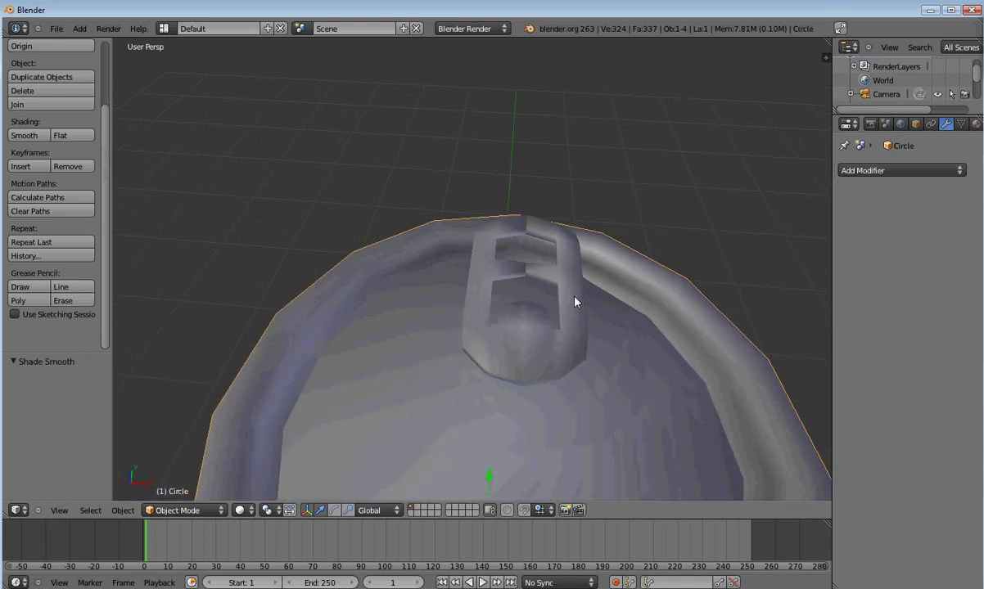
right_click(576, 302)
click(869, 216)
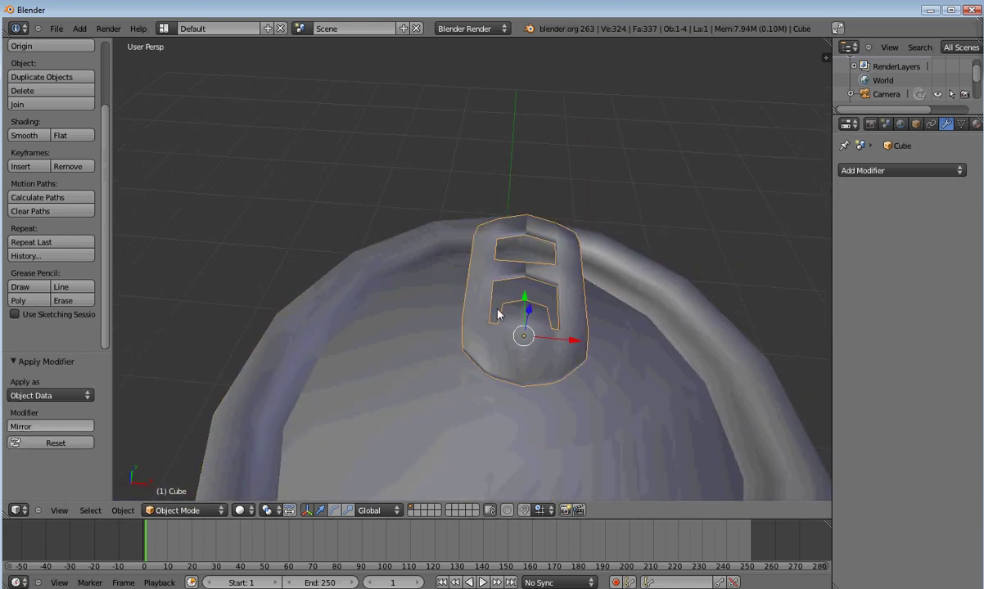
scroll(499, 369, up, 5)
click(185, 511)
click(184, 532)
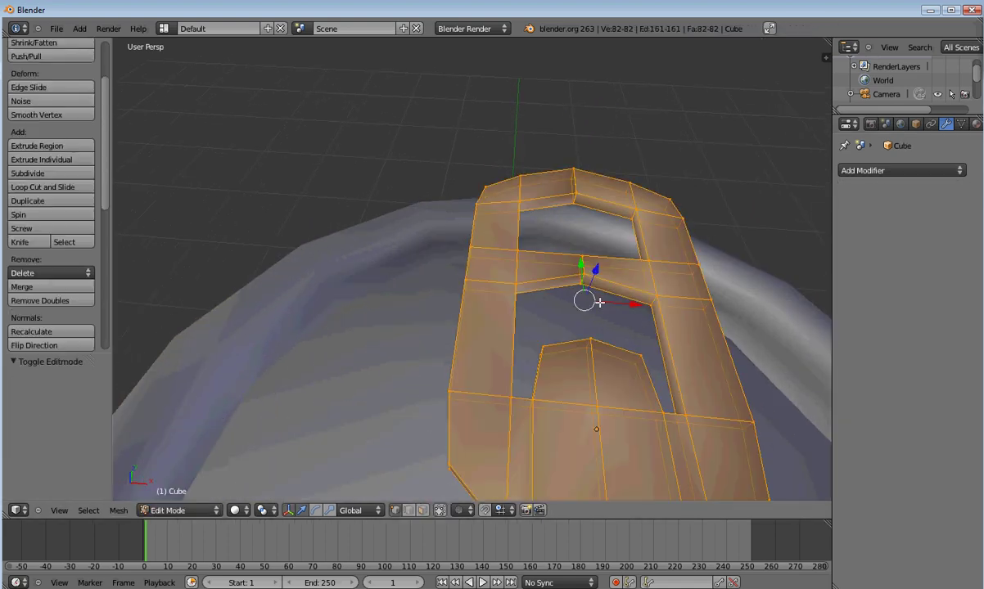
Switch to face selection and delete the two overlapping internal faces on the center seam of the tab's positive Y end.
middle_drag(599, 254, 611, 273)
scroll(566, 308, up, 4)
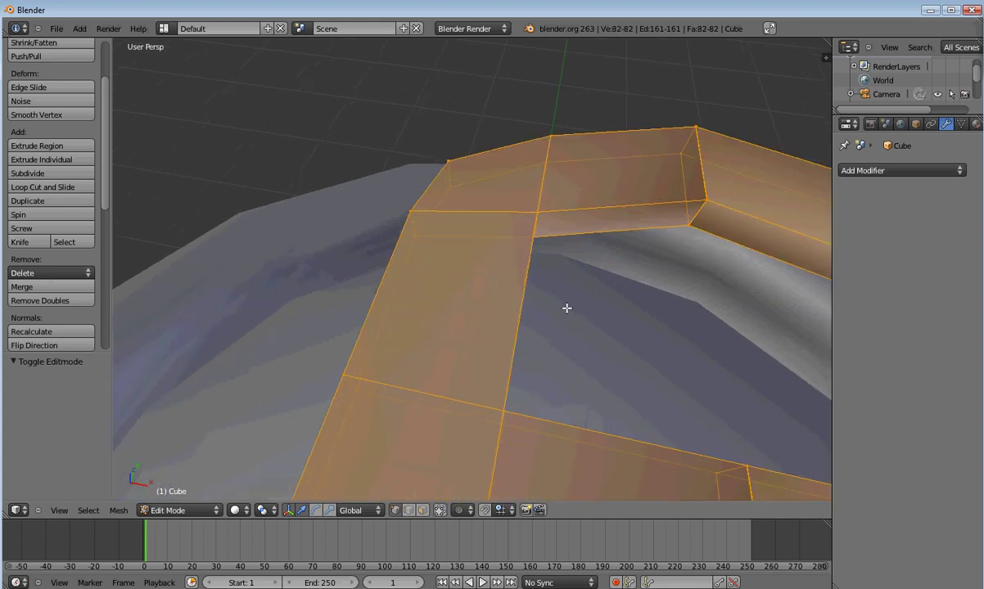
scroll(583, 340, down, 2)
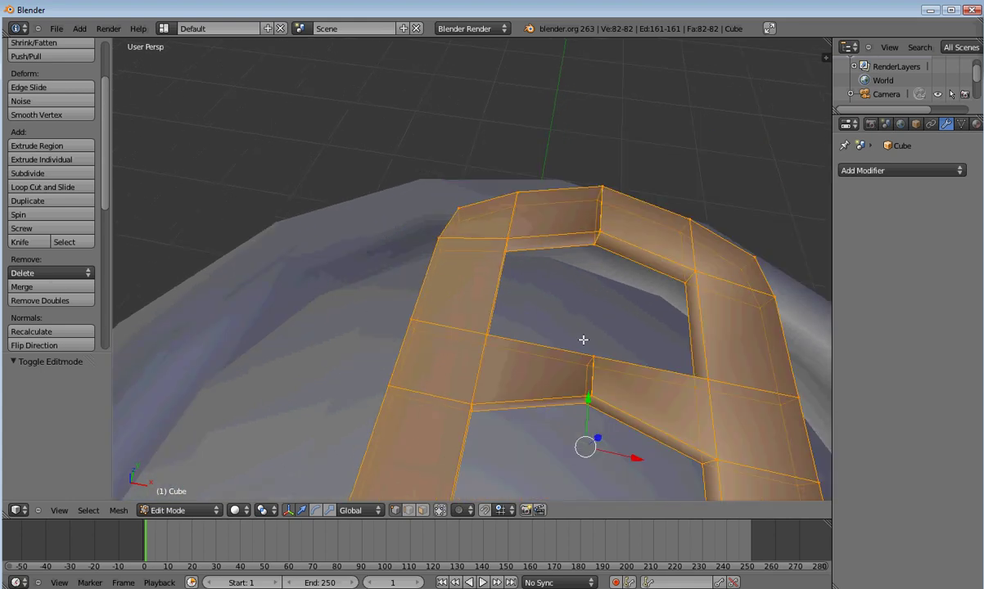
click(420, 511)
middle_drag(538, 365, 633, 235)
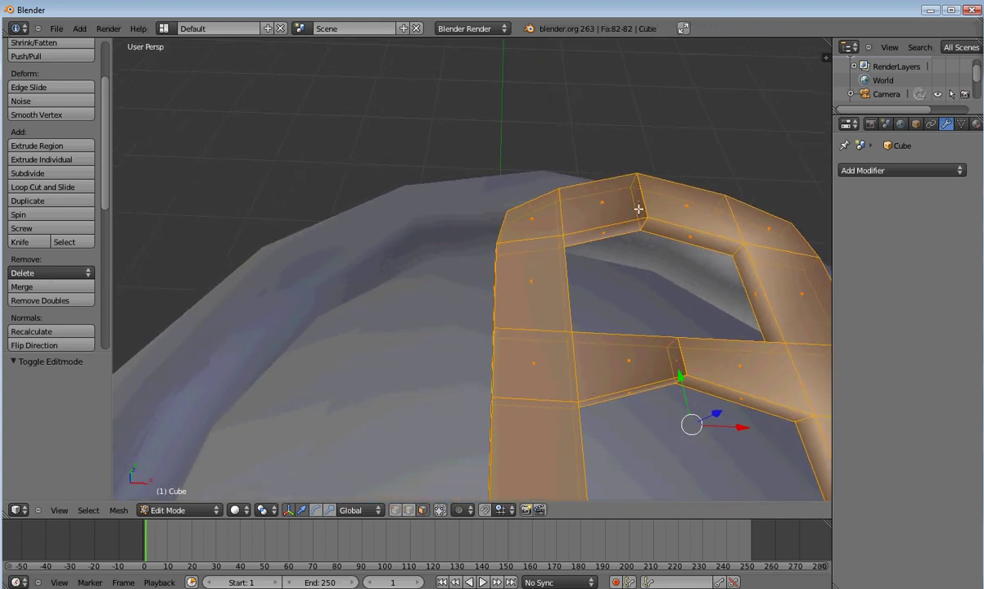
right_click(640, 204)
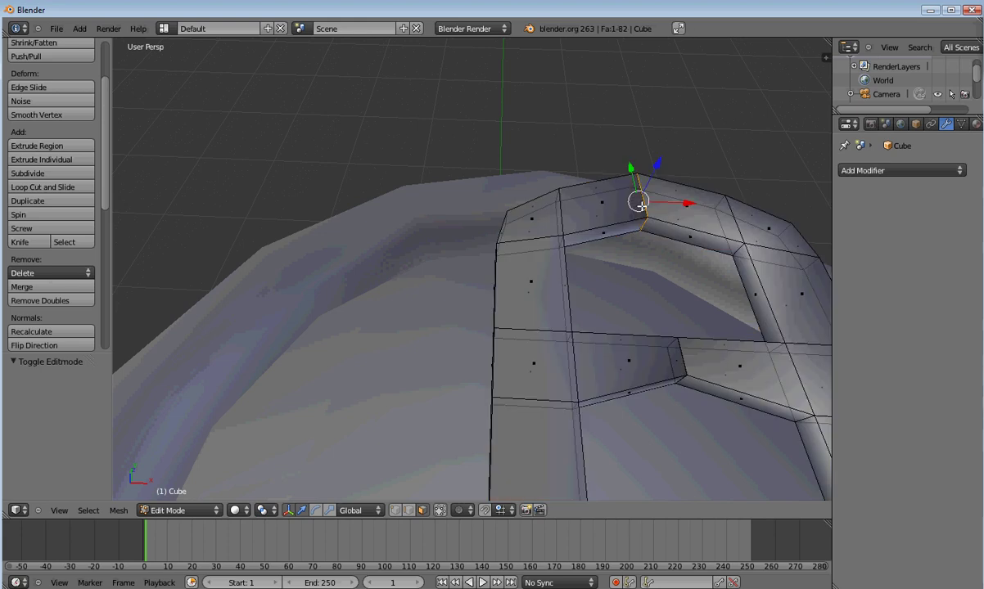
key(x)
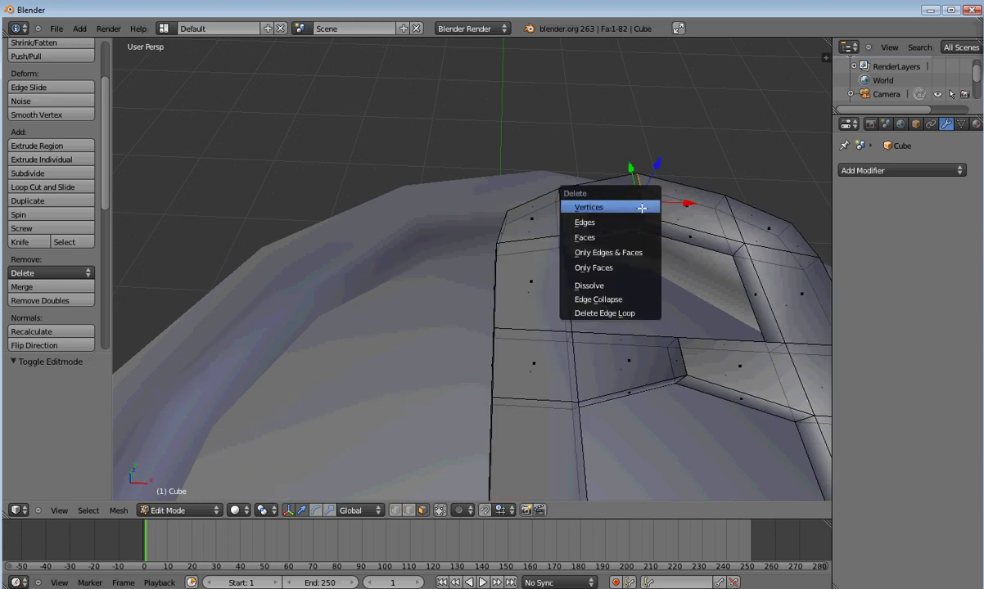
click(620, 236)
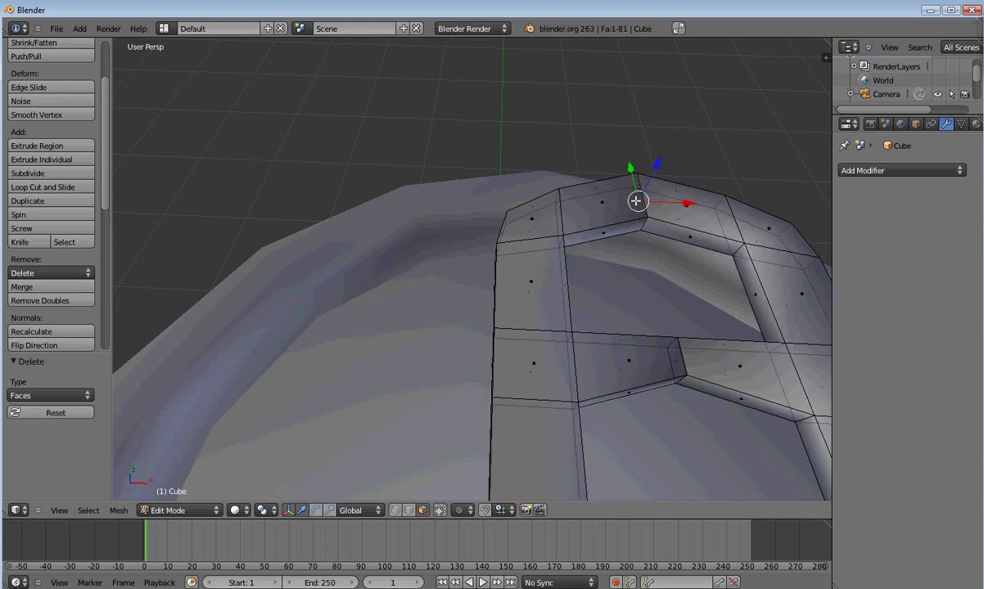
key(x)
click(637, 209)
Delete the two overlapping internal faces on the center seam of the pull tab's crossbar.
right_click(671, 362)
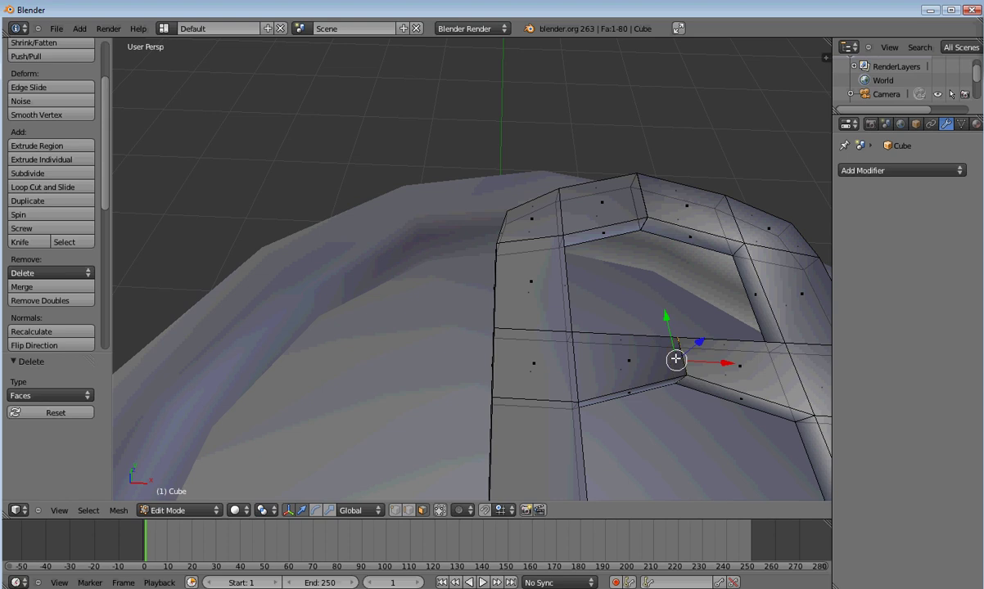
key(x)
click(675, 359)
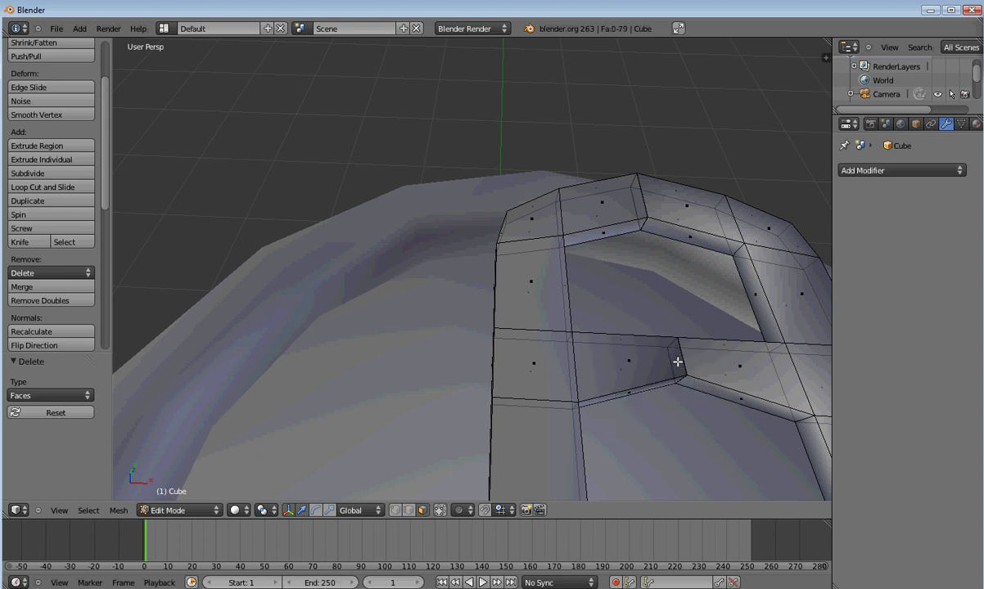
right_click(678, 362)
key(x)
click(676, 364)
middle_drag(691, 378, 697, 375)
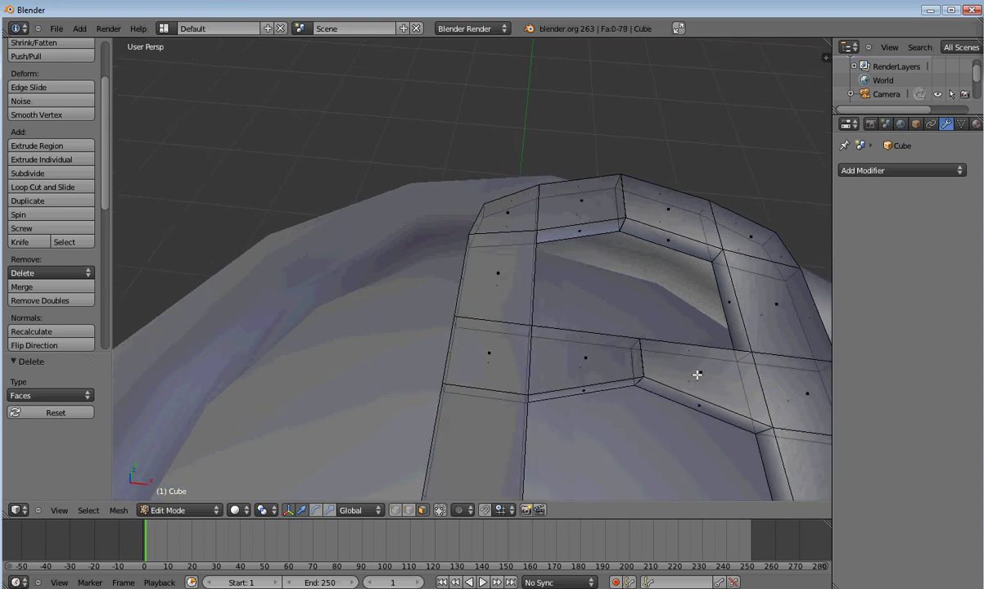
Switch to vertex selection and merge at center the duplicate seam vertices on the crossbar's negative Y edge.
click(396, 510)
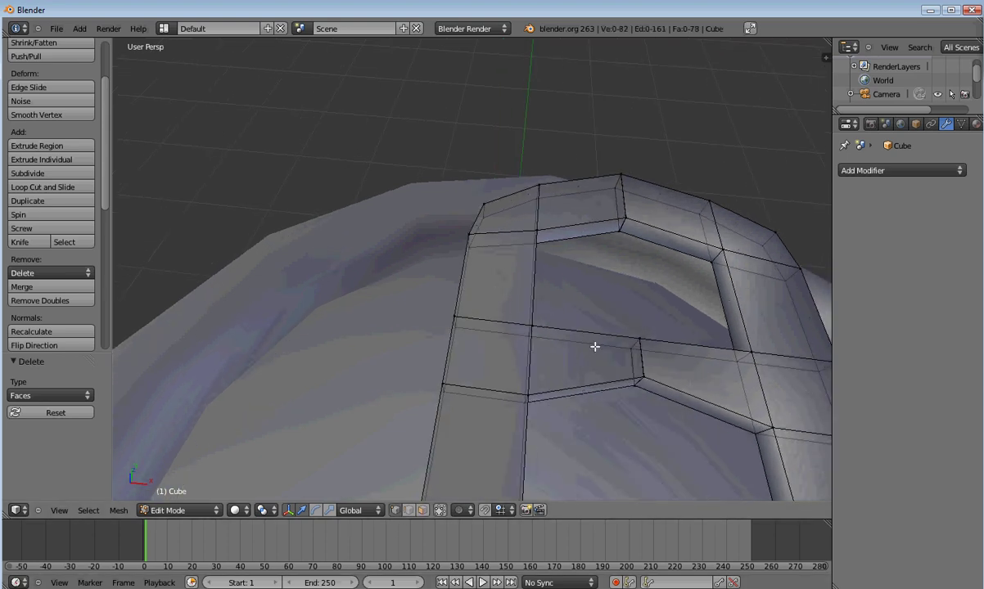
right_click(644, 376)
shift+right_click(644, 377)
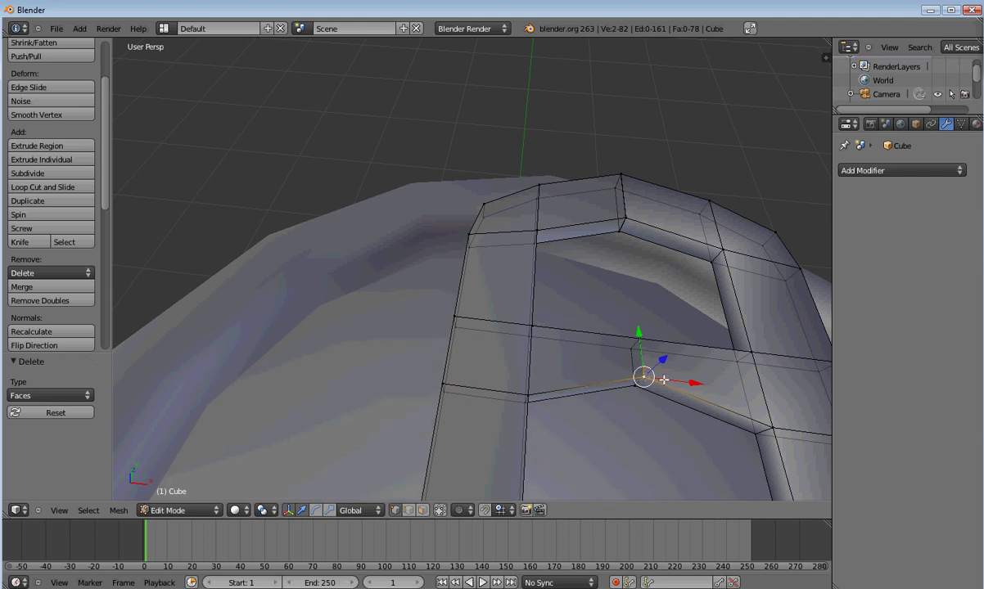
key(alt+m)
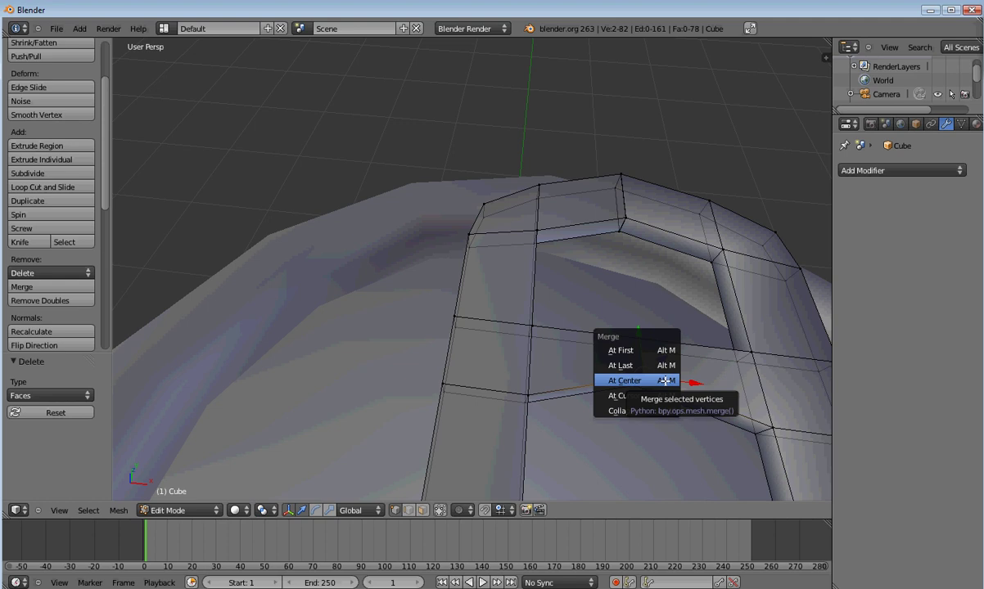
click(666, 381)
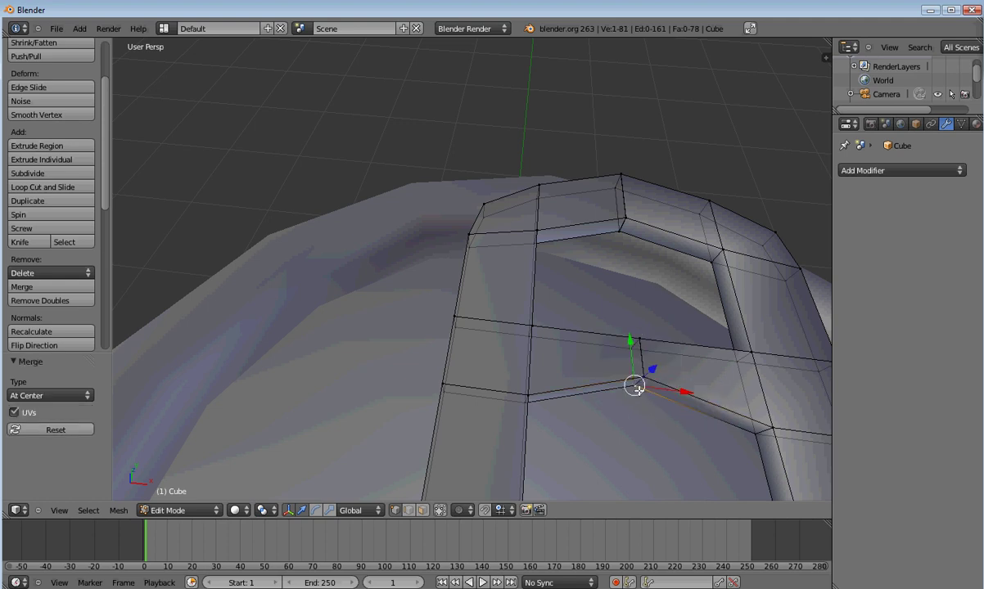
shift+right_click(638, 389)
key(alt+m)
click(640, 396)
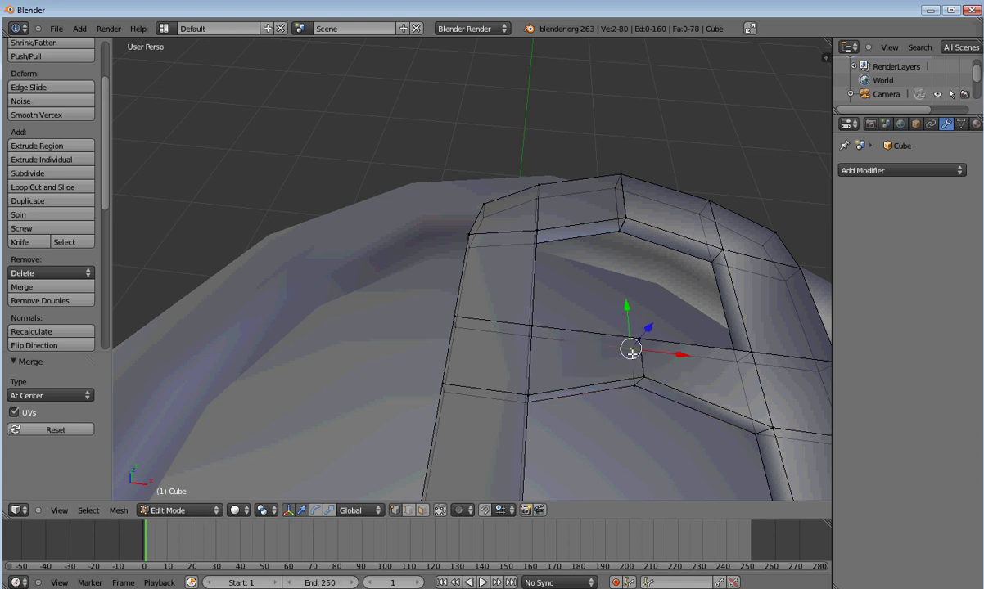
Merge at center the duplicate seam vertices on the crossbar's positive Y edge.
key(alt+m)
click(631, 354)
shift+right_click(640, 340)
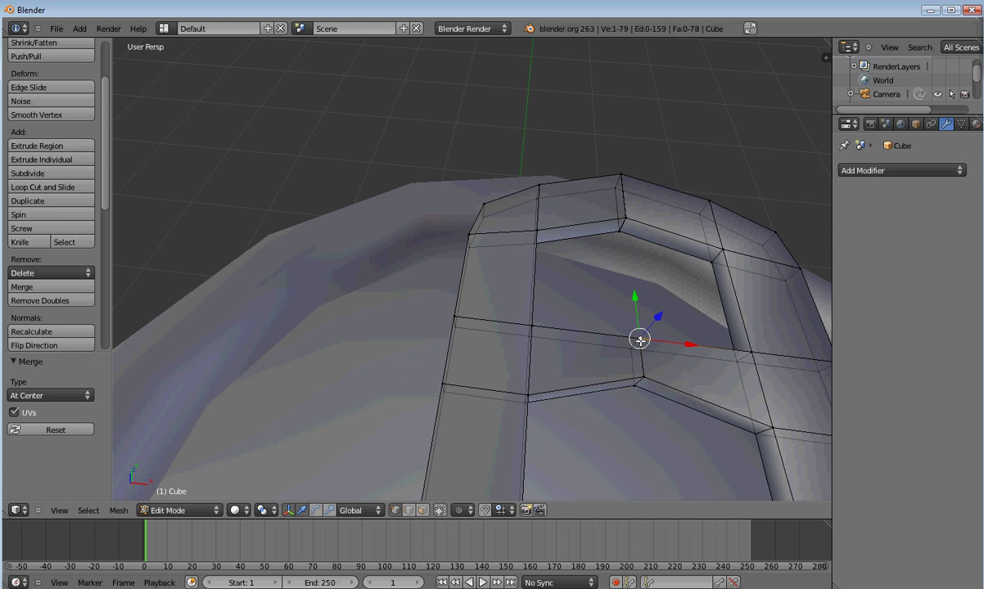
key(alt+m)
click(640, 341)
Merge at center the duplicate seam vertices on the inner edge of the tab's positive Y end.
right_click(623, 235)
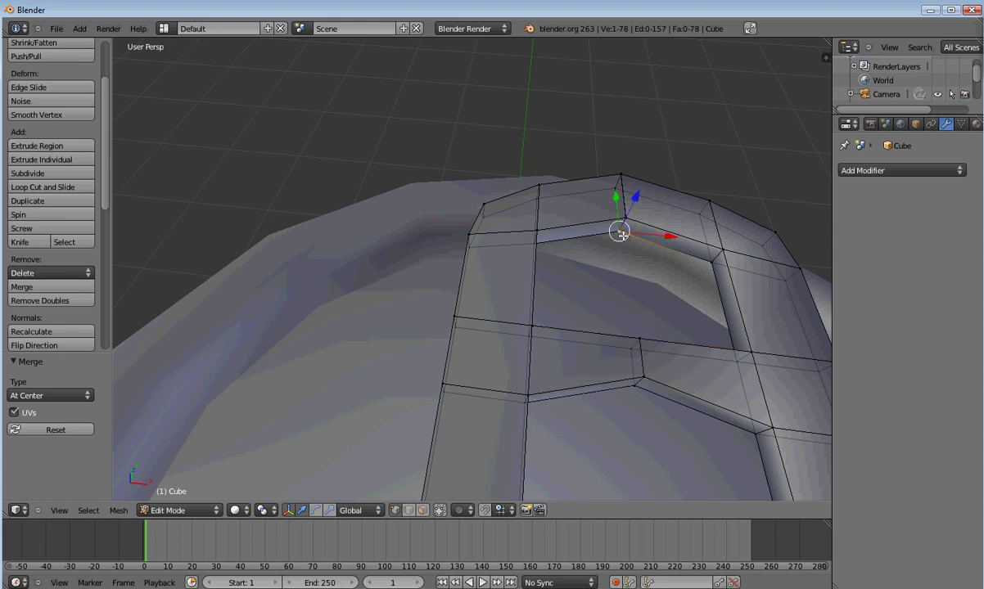
key(alt+m)
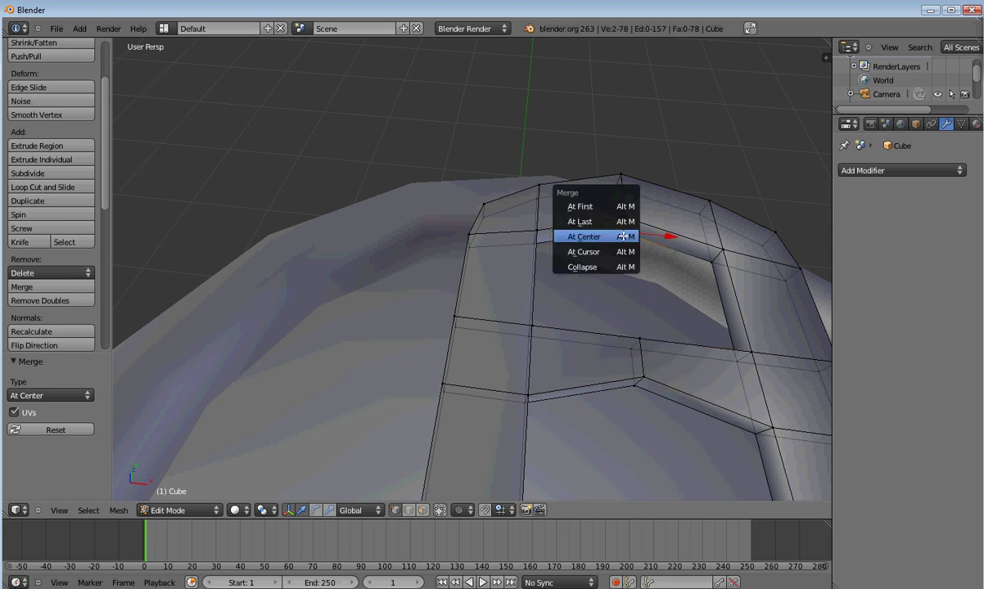
click(622, 236)
right_click(626, 219)
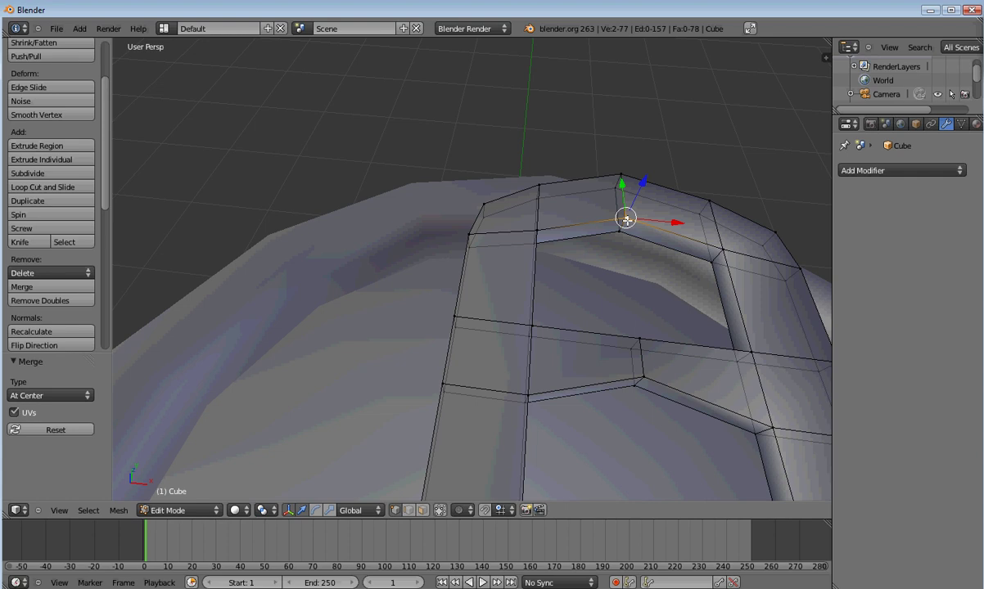
key(alt+m)
click(627, 221)
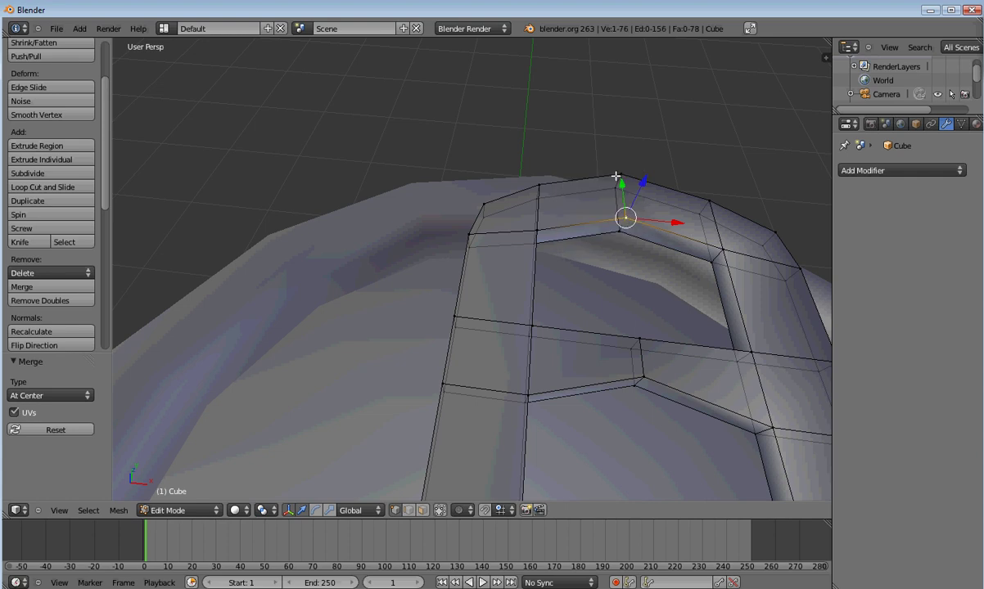
Merge at center the duplicate seam vertices on the outer edge of the tab's positive Y end.
key(alt+m)
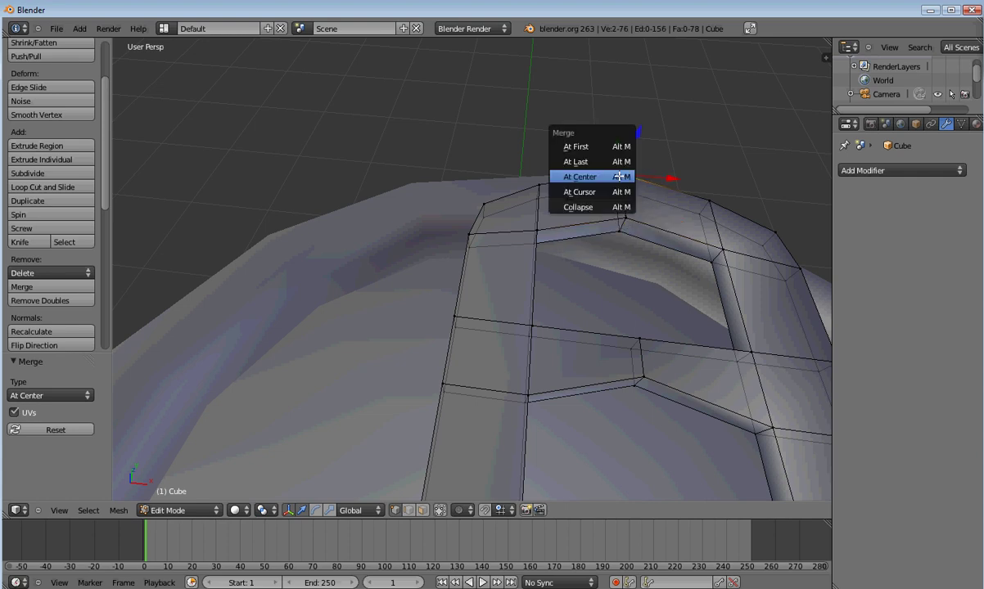
click(619, 176)
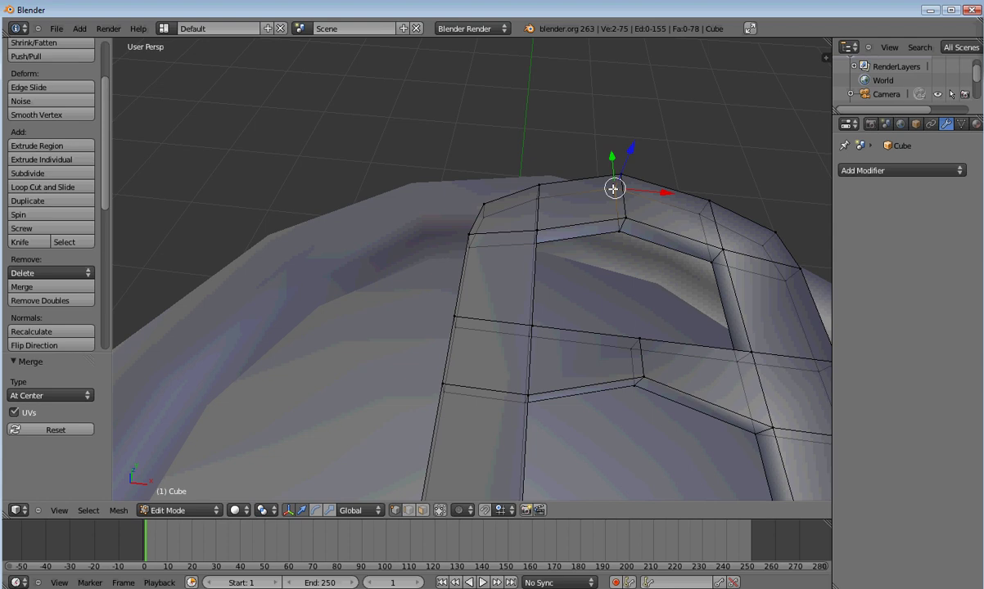
key(alt+m)
click(613, 189)
scroll(653, 276, down, 3)
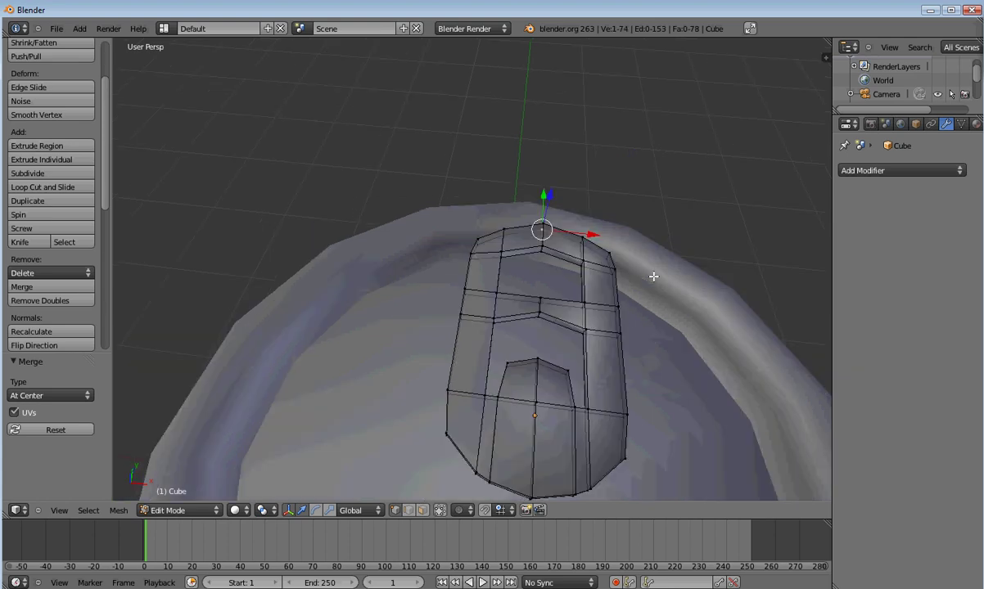
Return to Object Mode and examine the smooth shading of the cleaned-up pull tab.
click(182, 511)
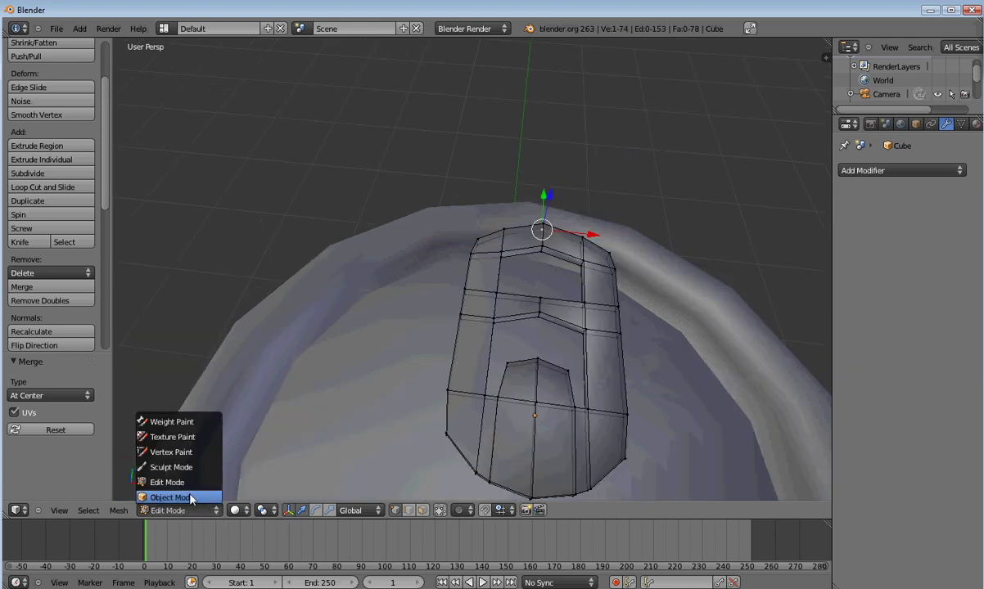
click(182, 478)
mouse_move(519, 267)
middle_down()
mouse_move(571, 266)
mouse_move(575, 255)
mouse_move(518, 279)
mouse_move(504, 264)
middle_up()
scroll(504, 264, down, 3)
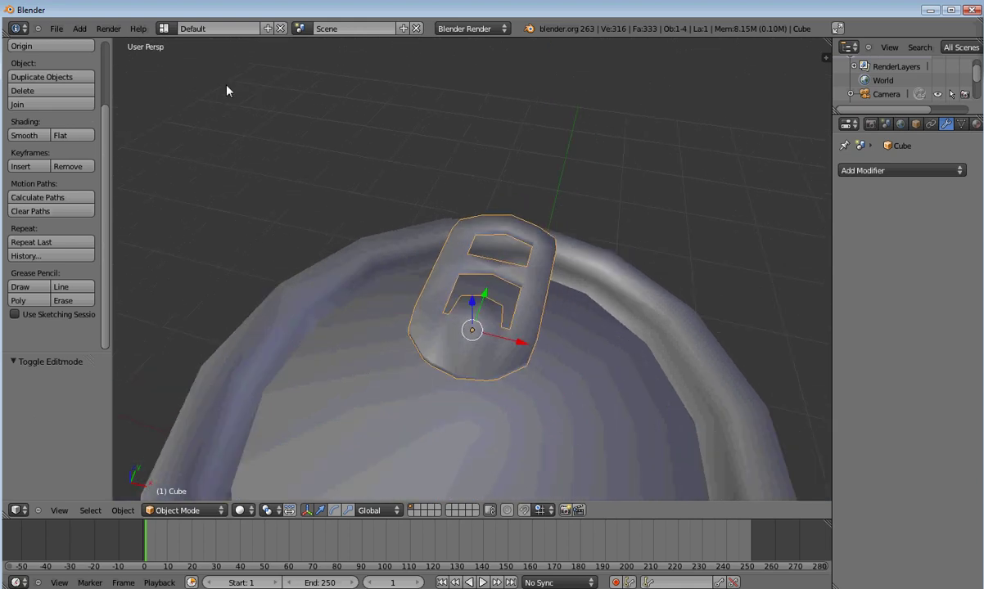
Enter Edit Mode on the pull tab and add a 32-vertex cylinder of radius 1 and depth 2.
click(182, 510)
click(167, 453)
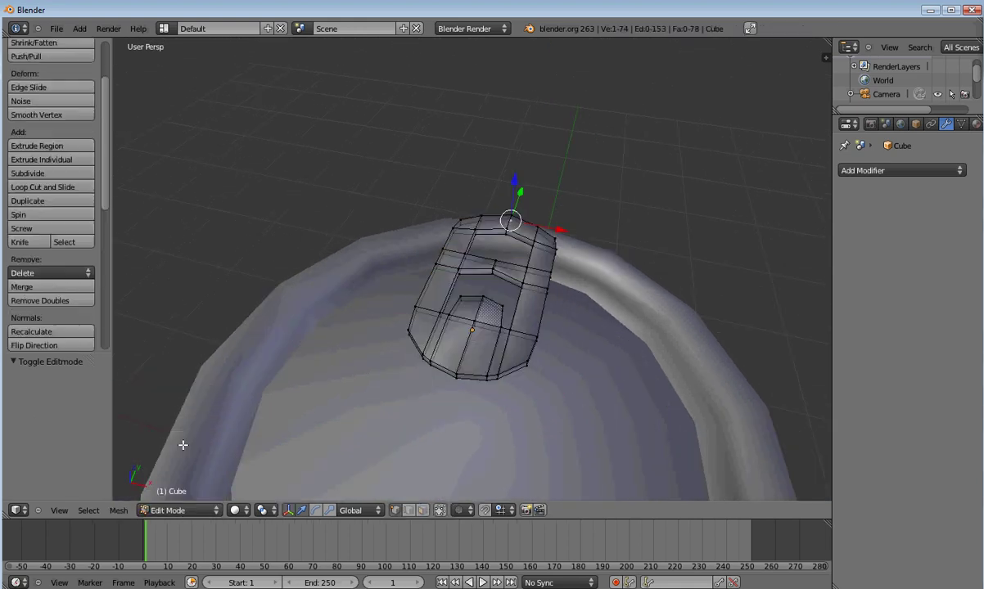
click(80, 29)
mouse_move(85, 42)
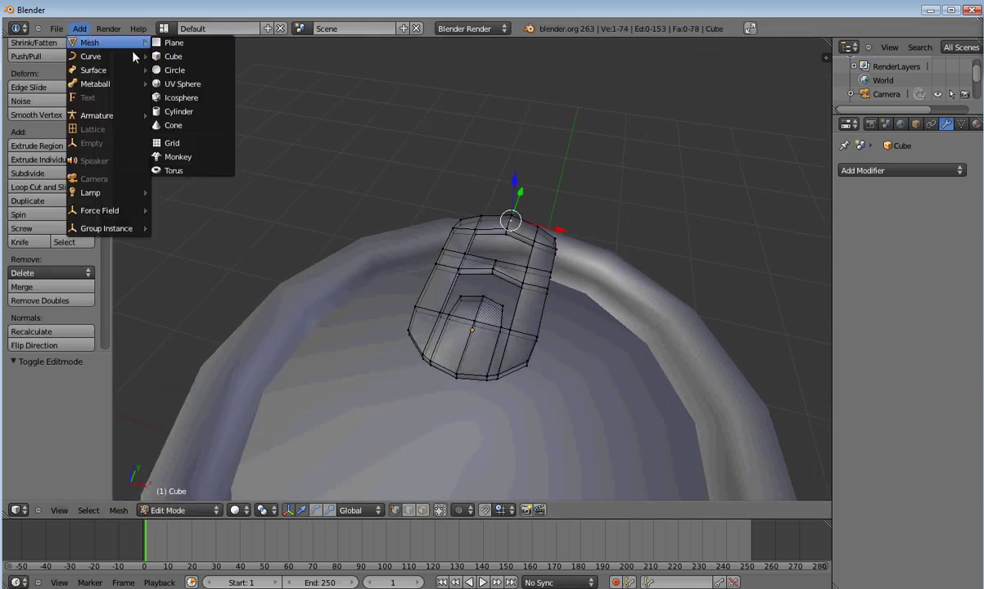
click(187, 115)
scroll(426, 205, down, 5)
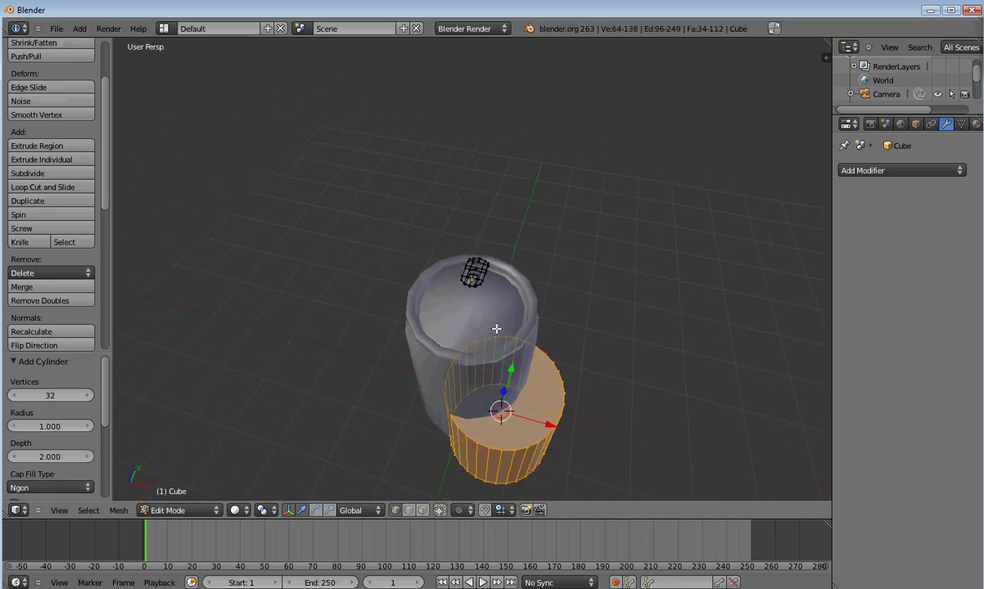
Move the cylinder about 0.209 along Y and 2.791 along Z, and scale it down by about 0.0378.
mouse_move(507, 354)
mouse_down()
mouse_move(494, 336)
mouse_move(507, 357)
mouse_up()
middle_drag(510, 350, 464, 352)
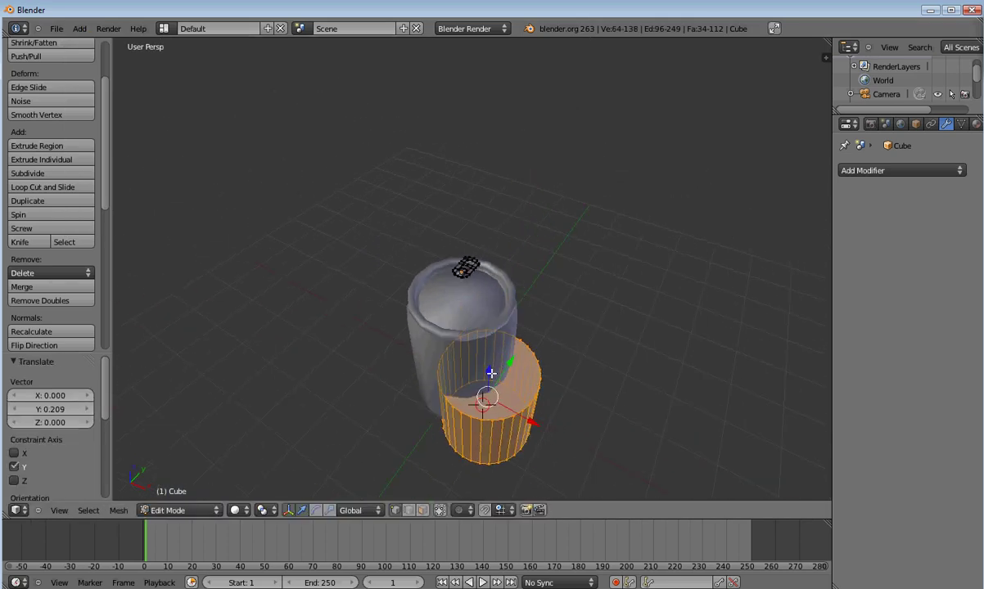
drag(461, 352, 460, 279)
middle_drag(461, 278, 524, 323)
key(s)
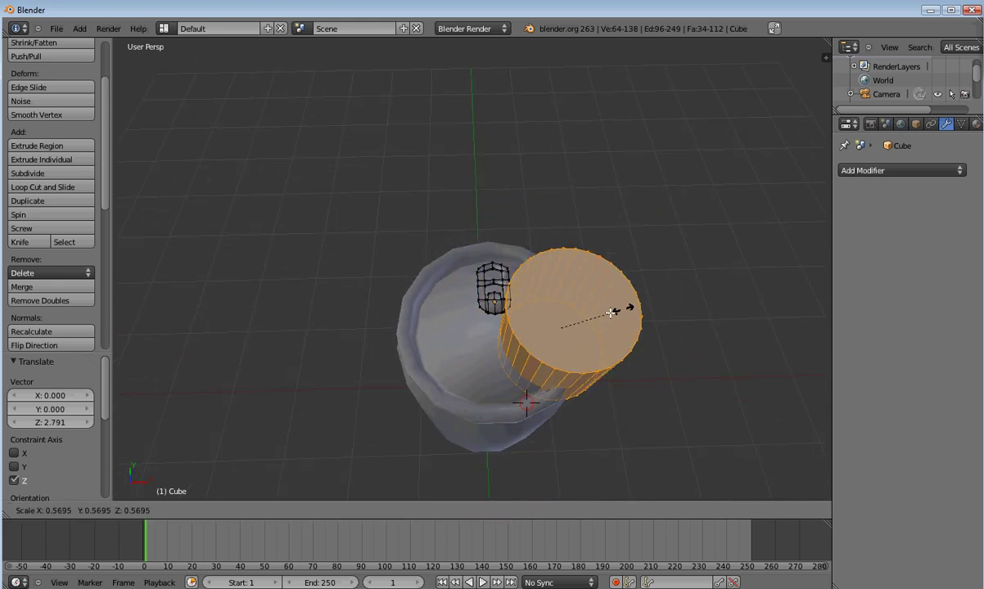
click(565, 325)
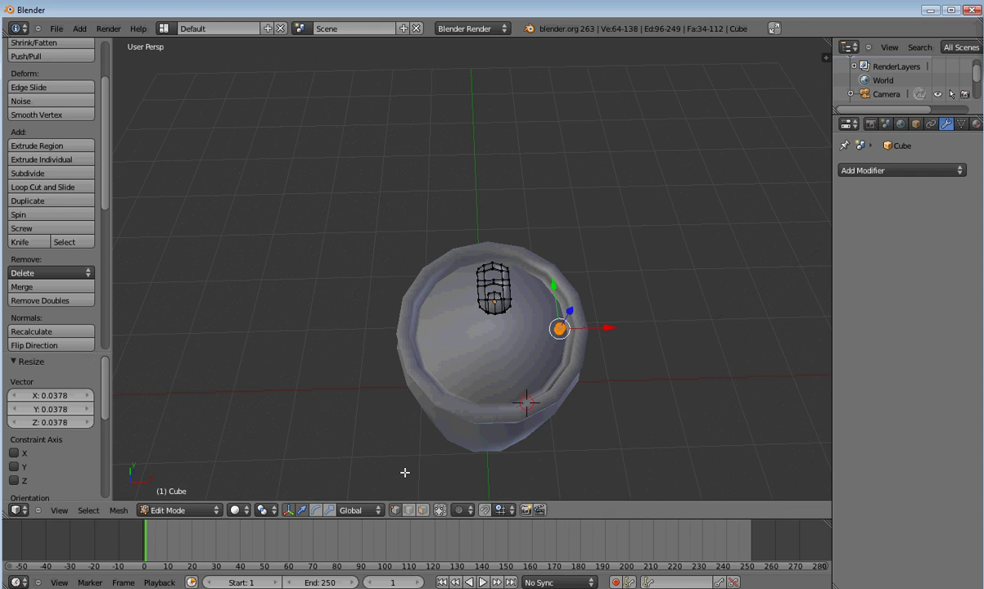
From the top view, move the cylinder about -0.596 along X and shift it along Y over the tab's tongue.
key(KP_7)
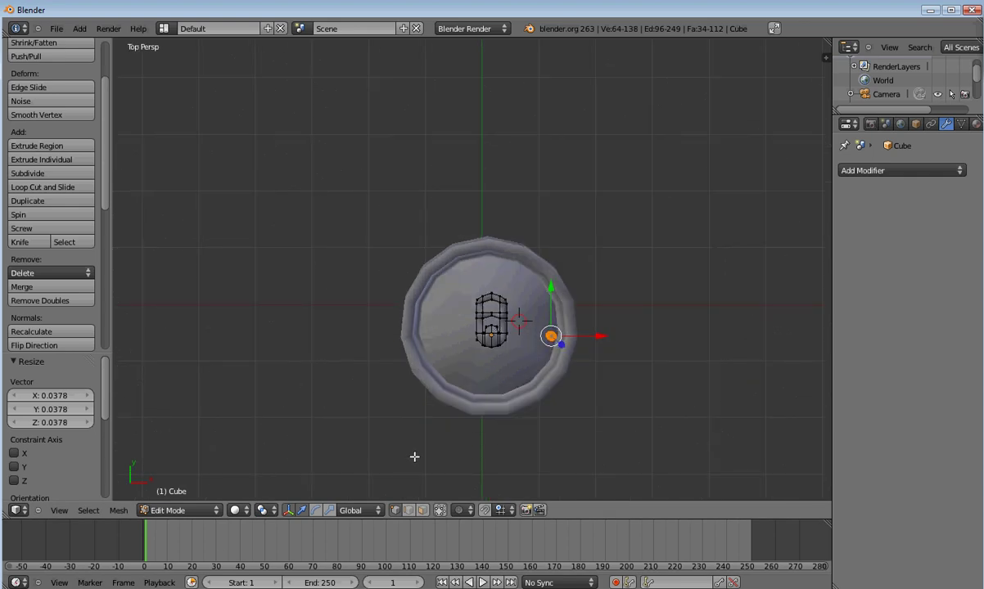
scroll(413, 456, up, 2)
drag(686, 411, 567, 425)
scroll(532, 402, up, 2)
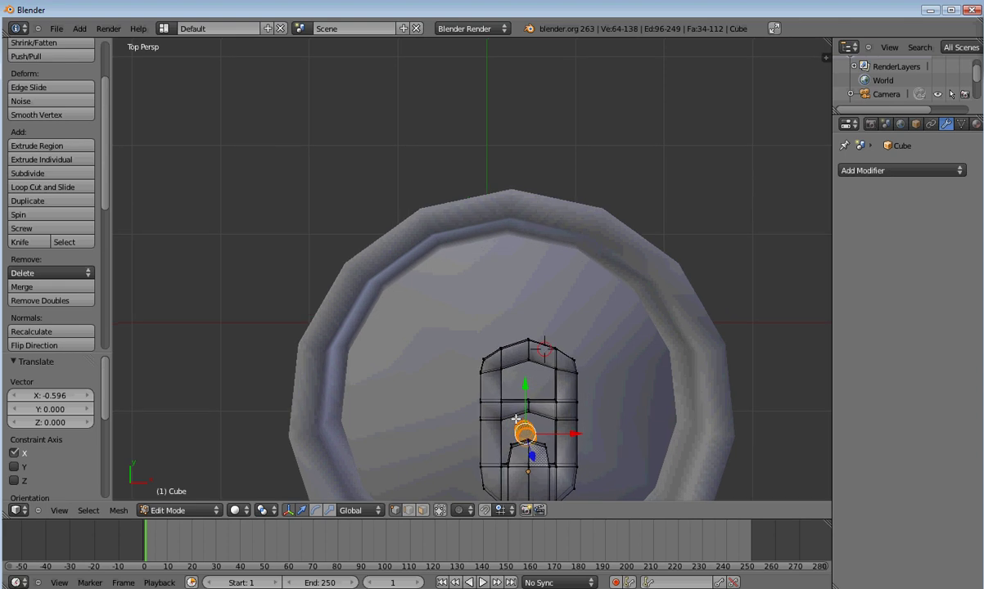
click(521, 325)
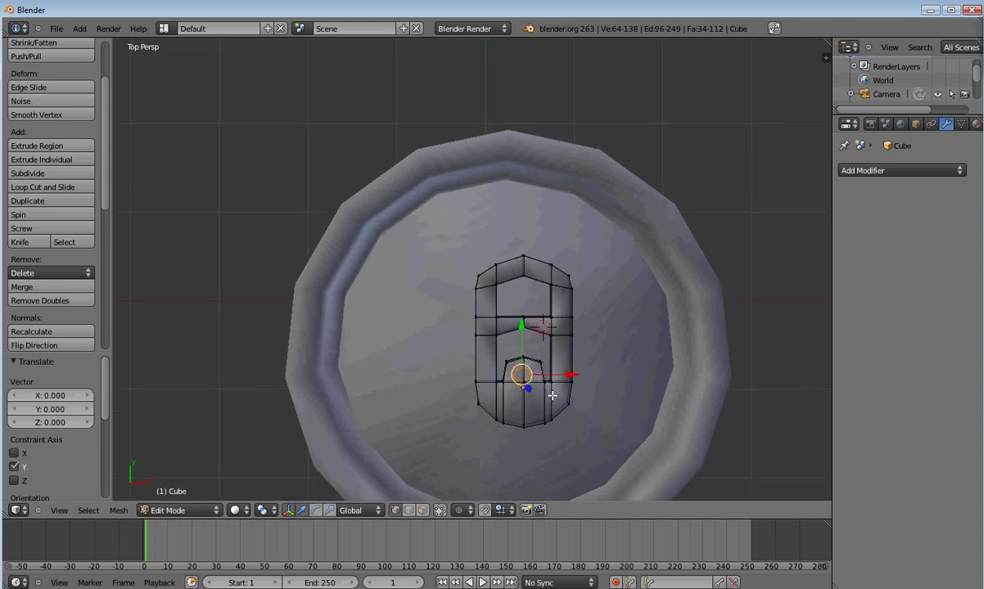
Raise the cylinder about 0.506 along Z to the height of the pull tab.
shift+scroll(544, 374, down, 3)
scroll(544, 373, down, 4)
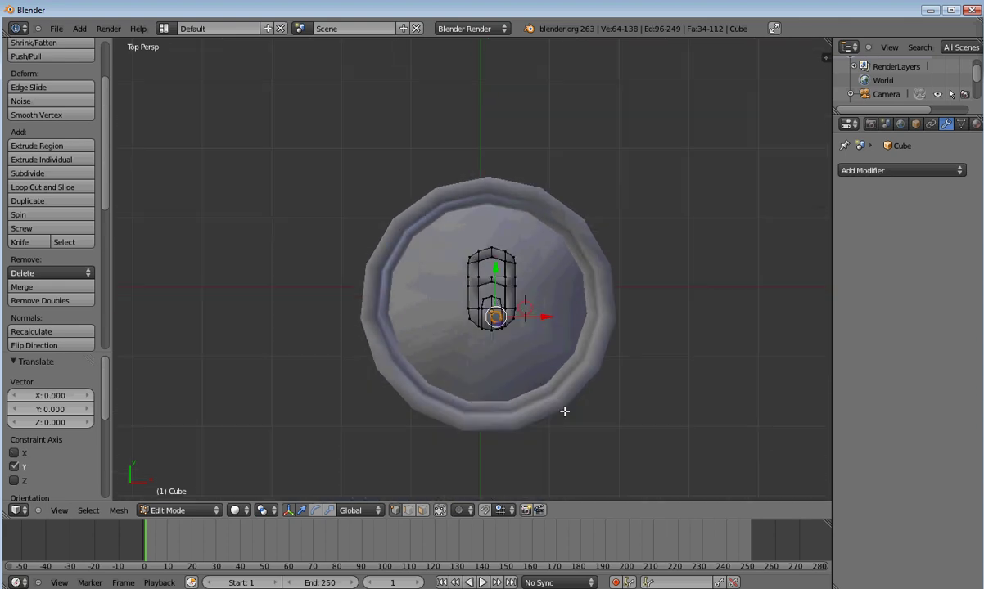
middle_drag(567, 411, 536, 250)
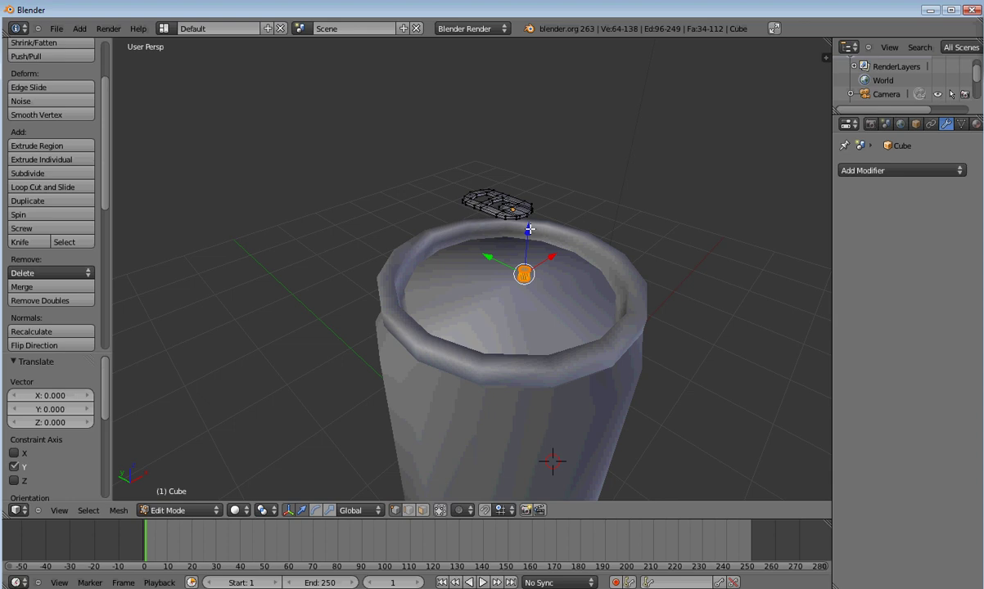
drag(528, 231, 532, 162)
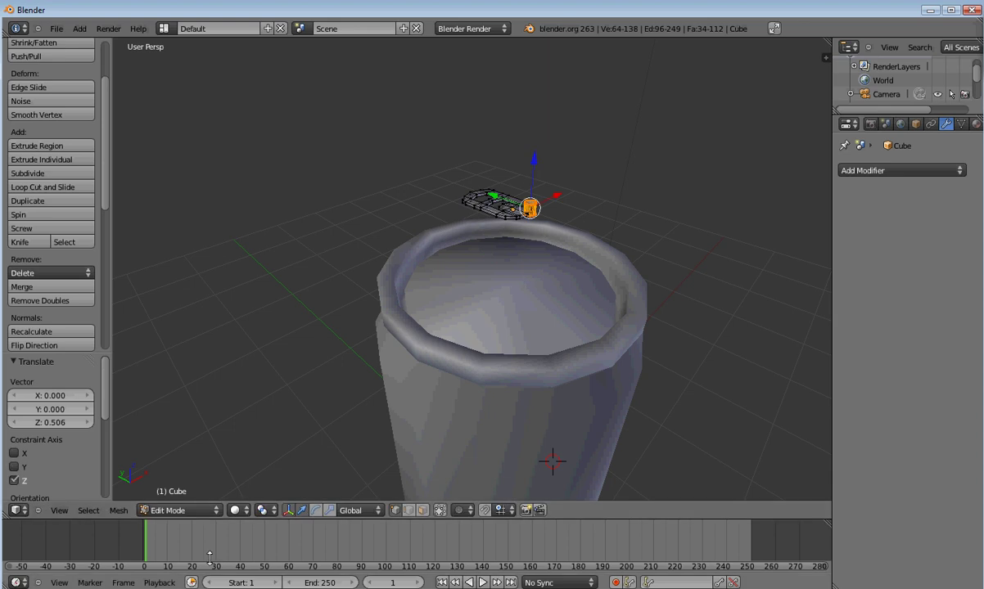
From the top view, center the cylinder on the tab's tongue by moving it about 0.103 along Y and -0.057 along X.
key(KP_7)
scroll(468, 386, up, 2)
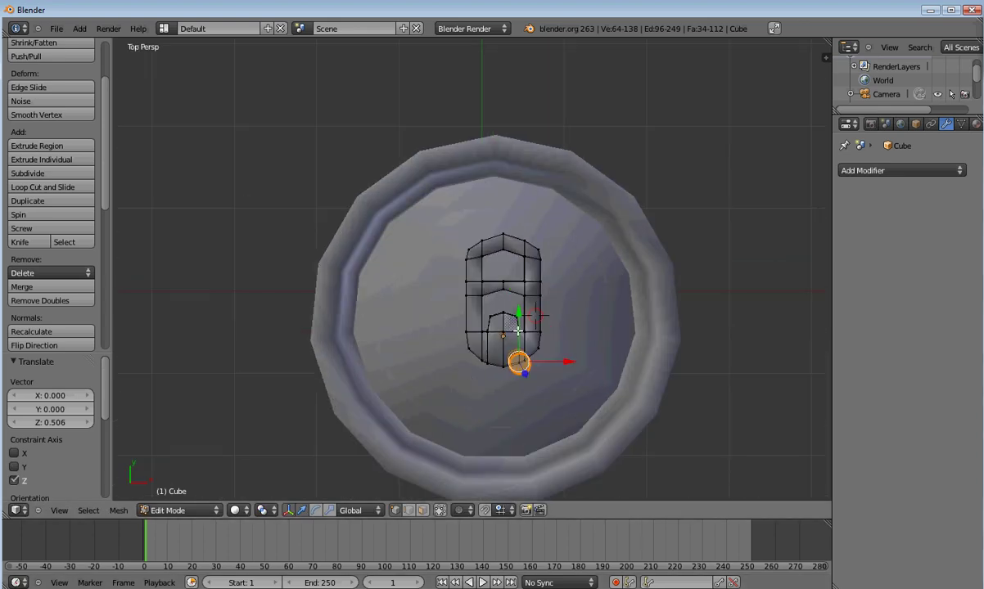
key(g)
key(y)
click(520, 285)
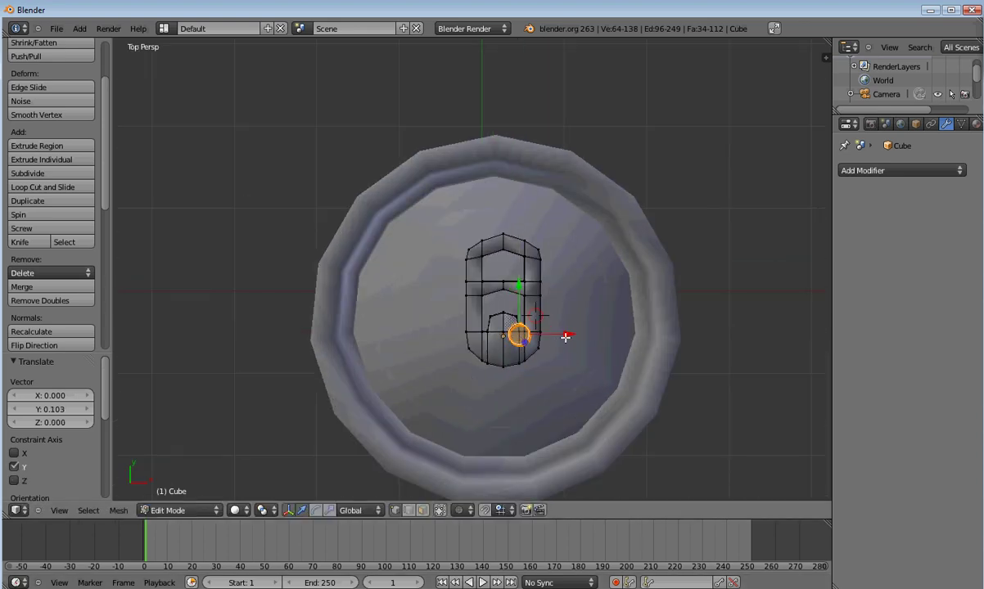
key(g)
key(x)
click(554, 336)
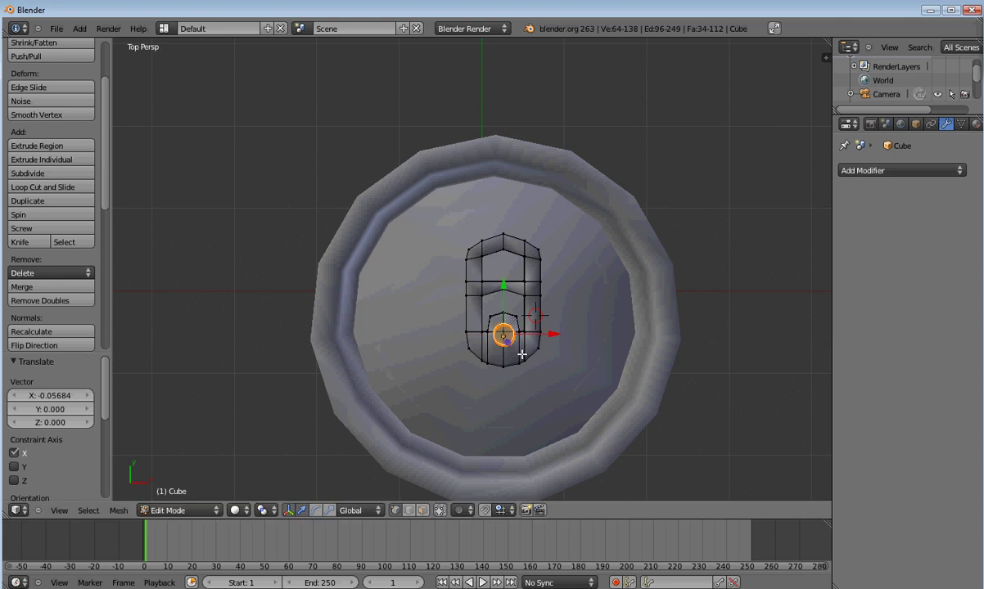
Scale the cylinder down uniformly by about 0.435 to rivet size.
scroll(526, 384, up, 4)
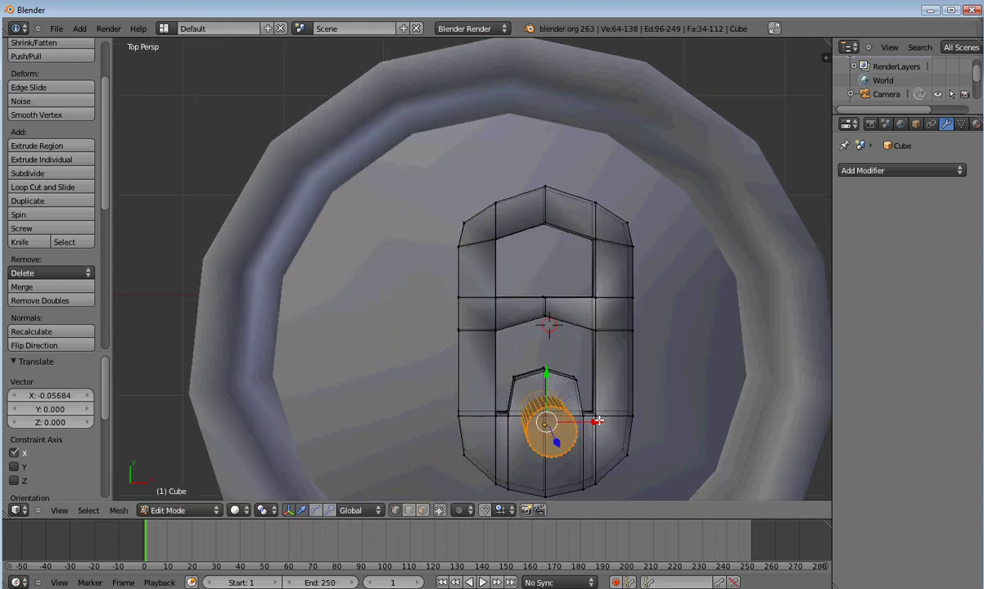
key(s)
click(547, 412)
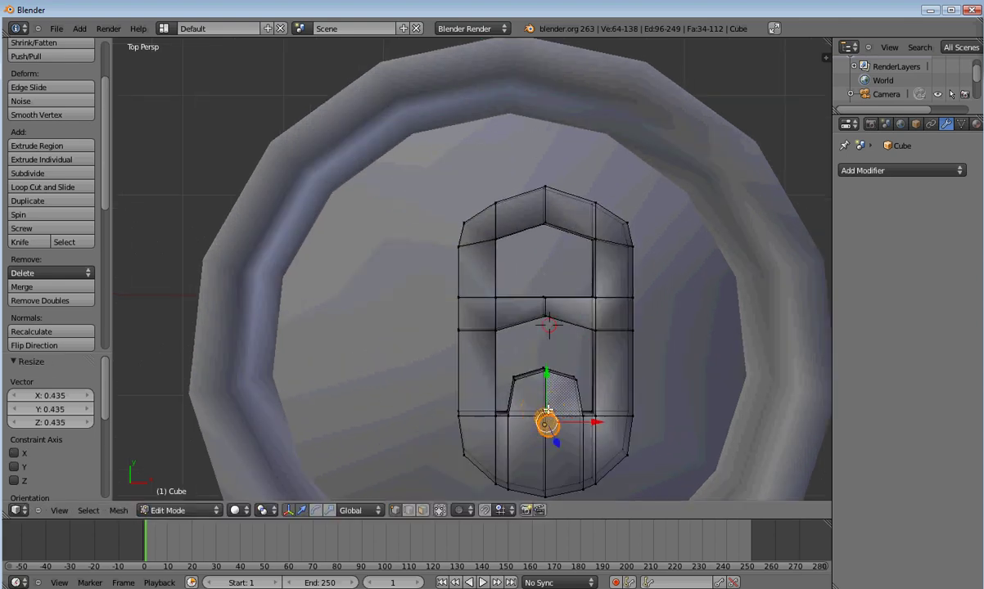
From the top view, enlarge the rivet cylinder slightly and nudge it about 0.013 along Y on the tab's tongue.
drag(547, 375, 544, 368)
key(s)
click(555, 383)
scroll(475, 415, down, 3)
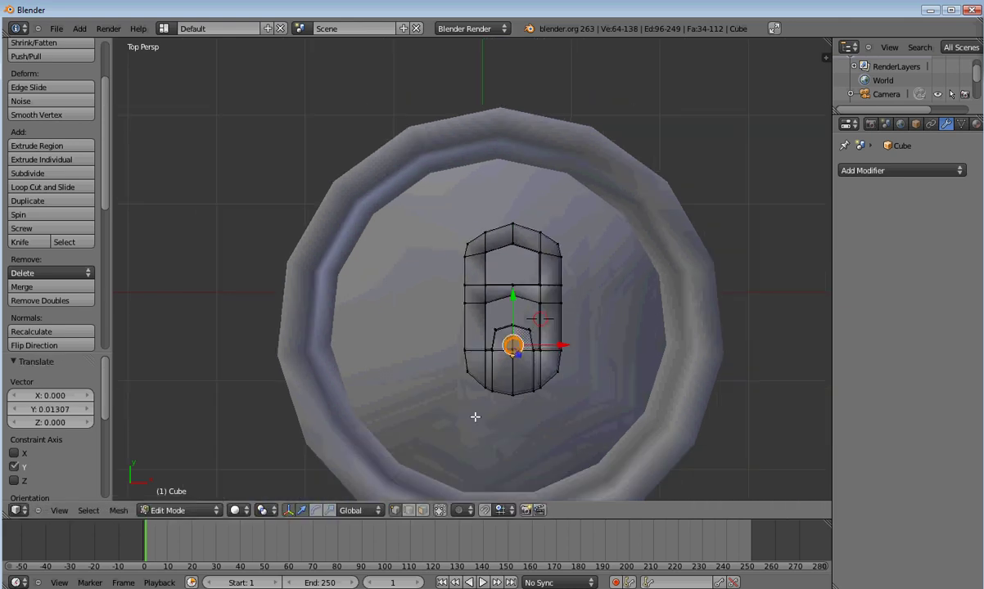
Flatten the rivet cylinder along Z by a factor of about 0.34 and lower it about 0.011 into the tab's tongue.
middle_drag(474, 415, 442, 344)
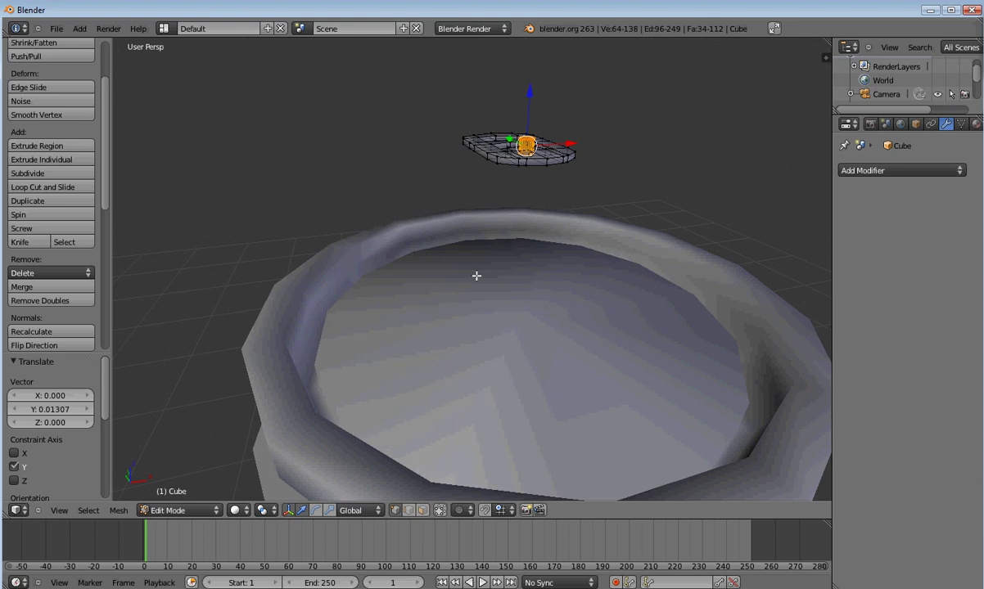
key(s)
key(z)
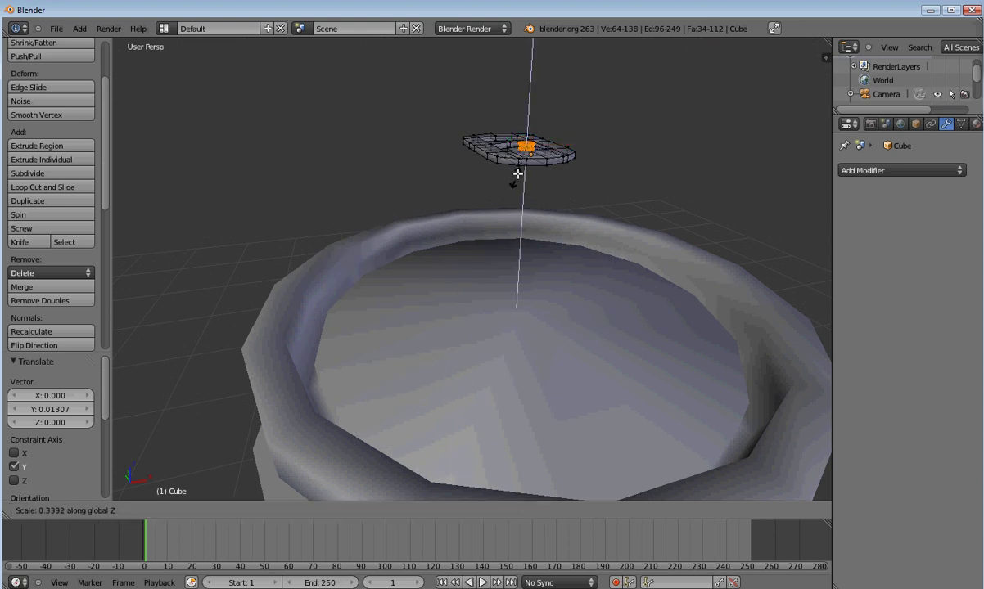
click(517, 175)
middle_drag(520, 178, 504, 163)
drag(491, 142, 492, 152)
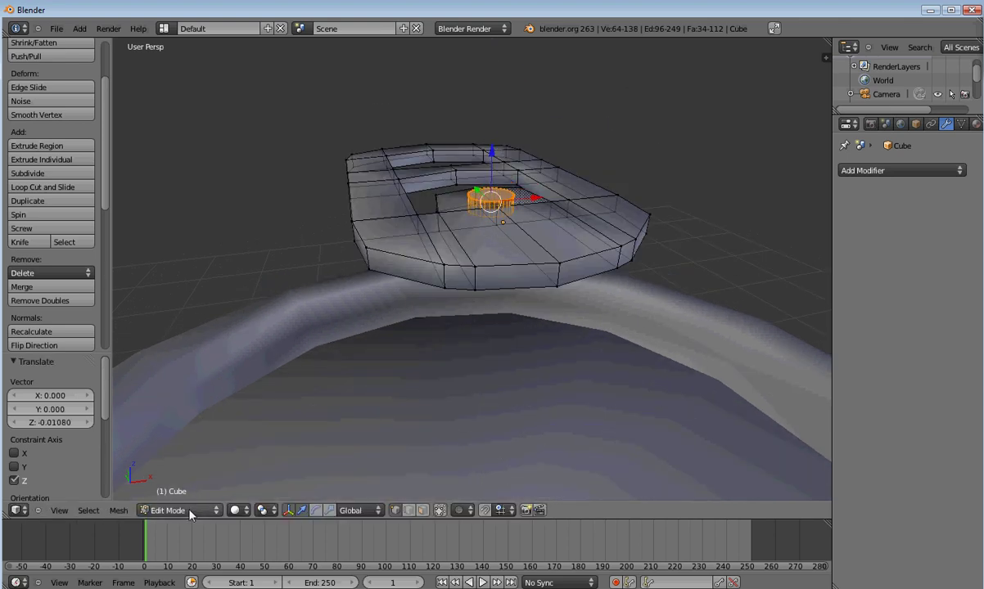
Return to Object Mode and apply smooth shading to the whole pull tab with its rivet.
click(183, 510)
click(168, 558)
middle_drag(434, 294, 344, 327)
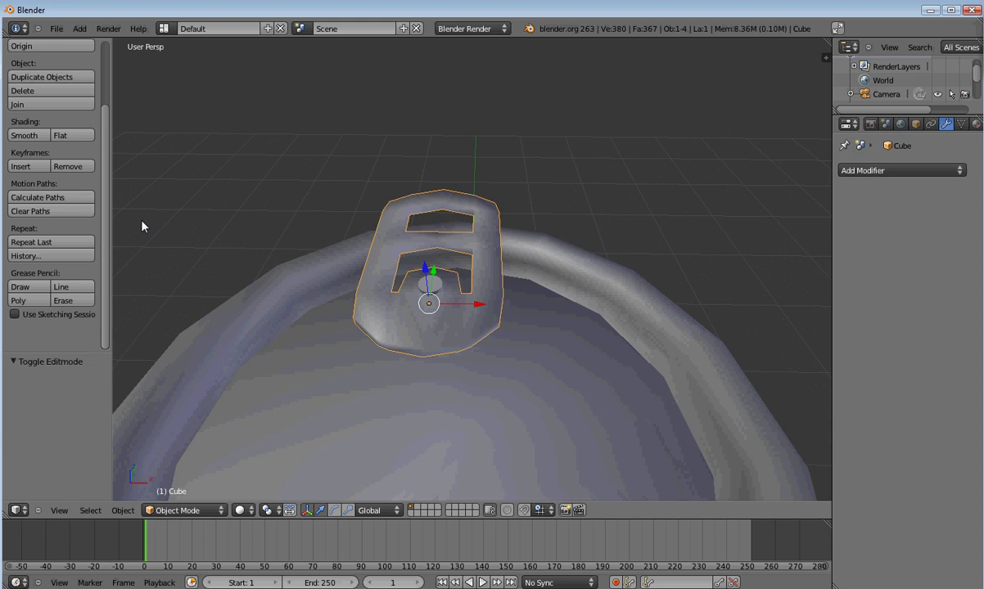
click(24, 135)
Lower the pull tab about 0.577 along Z onto the can's lid.
mouse_move(212, 213)
middle_down()
mouse_move(382, 294)
mouse_move(422, 334)
middle_up()
scroll(421, 334, down, 5)
middle_drag(453, 402, 511, 394)
scroll(474, 387, up, 2)
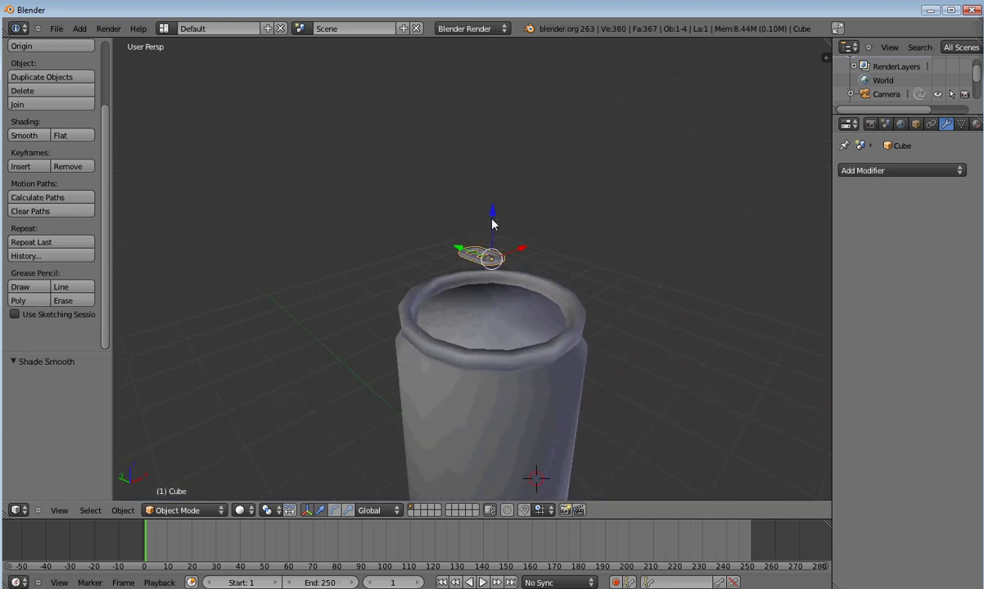
drag(492, 223, 490, 274)
scroll(469, 339, up, 1)
From the top view, scale the pull tab up uniformly by about 1.462.
key(KP_7)
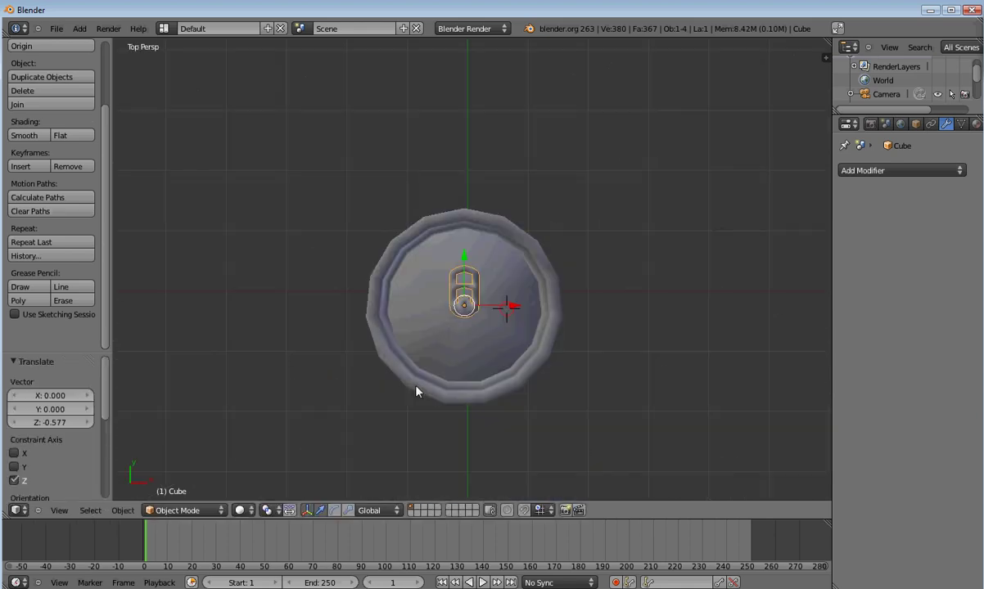
scroll(442, 376, up, 4)
key(s)
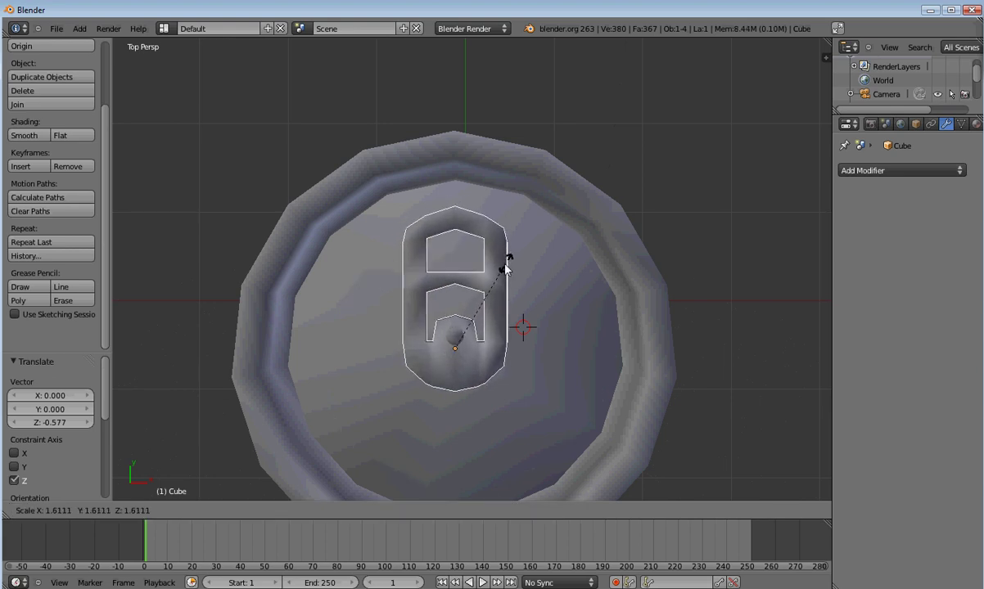
click(501, 272)
Lower the enlarged pull tab about 0.004 along Z so it rests on the lid.
scroll(463, 381, down, 3)
middle_drag(464, 380, 495, 299)
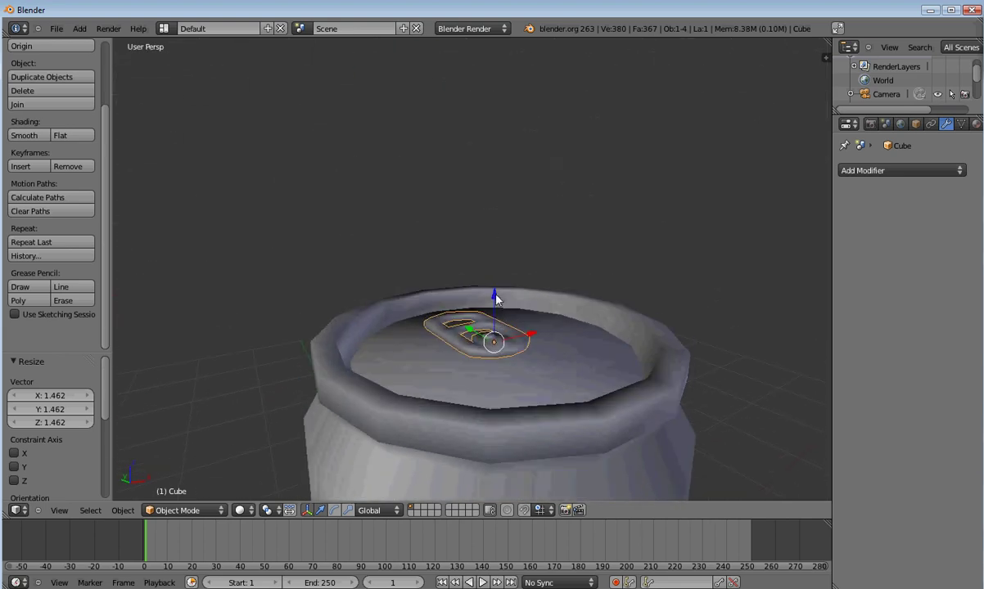
drag(494, 299, 498, 305)
scroll(507, 336, down, 4)
middle_drag(496, 376, 454, 377)
scroll(411, 323, up, 5)
scroll(432, 311, up, 3)
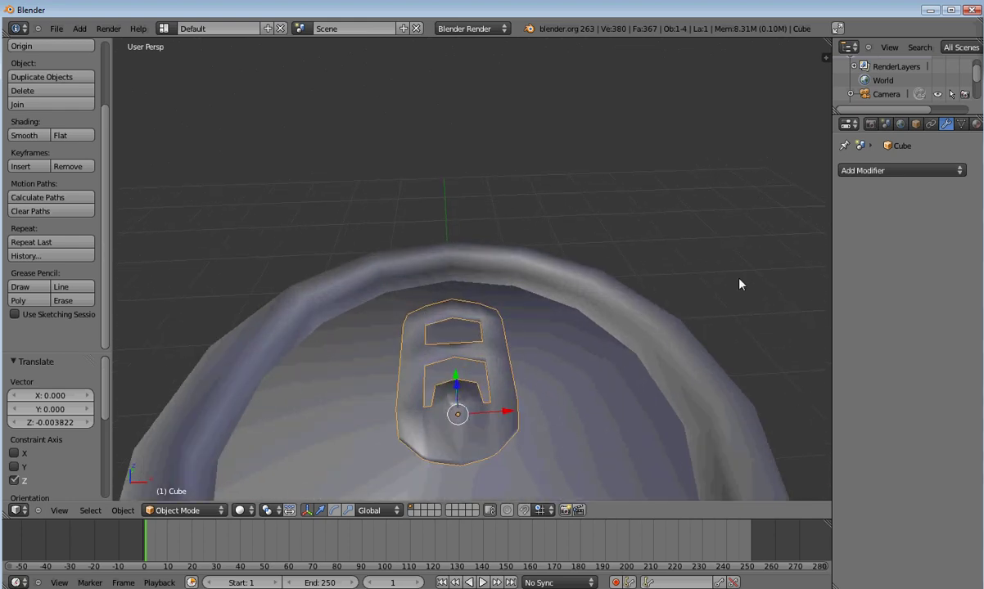
Add a Subdivision Surface modifier to the pull tab.
click(896, 168)
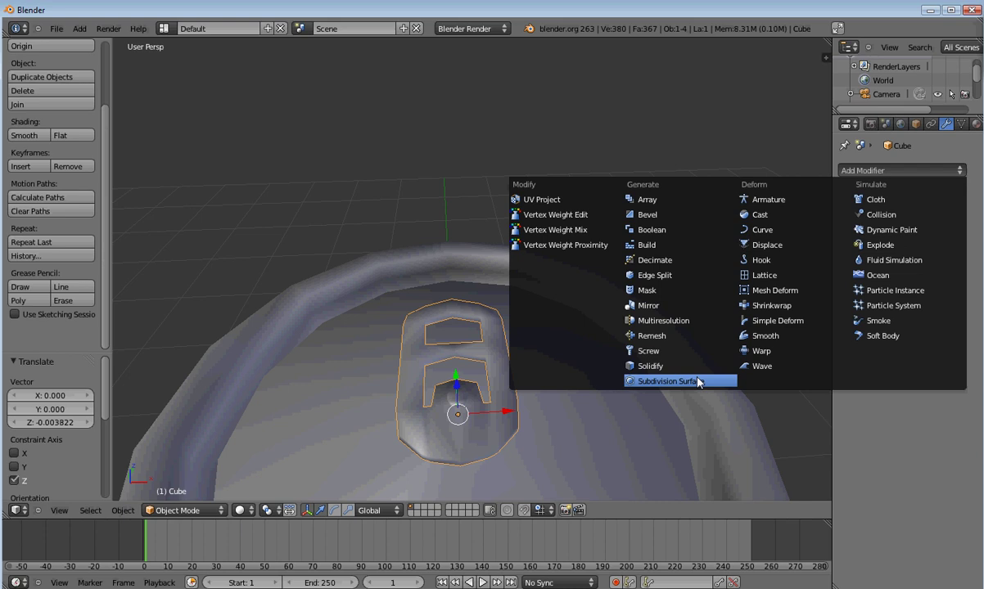
click(655, 380)
middle_drag(639, 372, 508, 384)
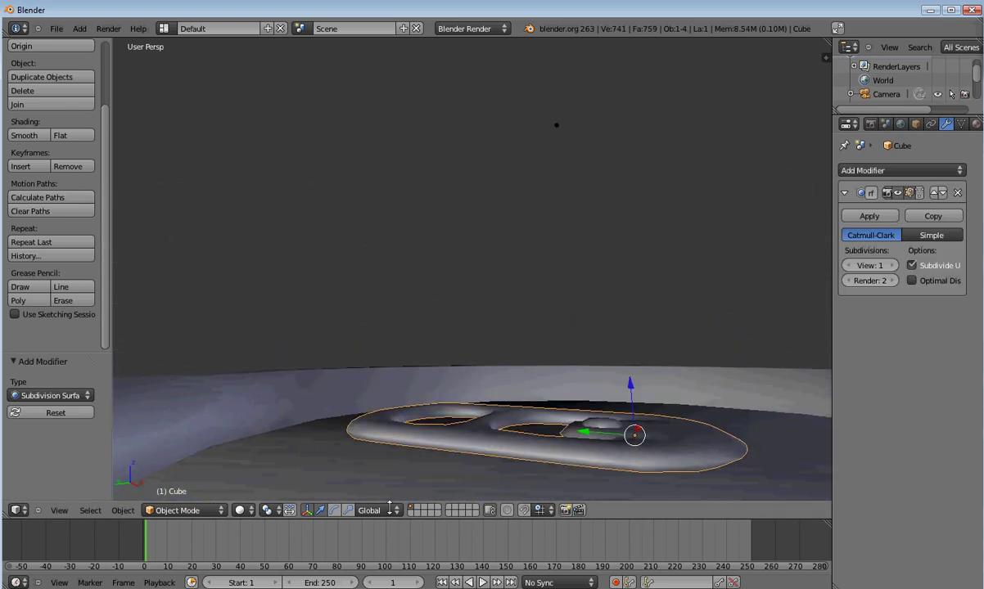
click(193, 510)
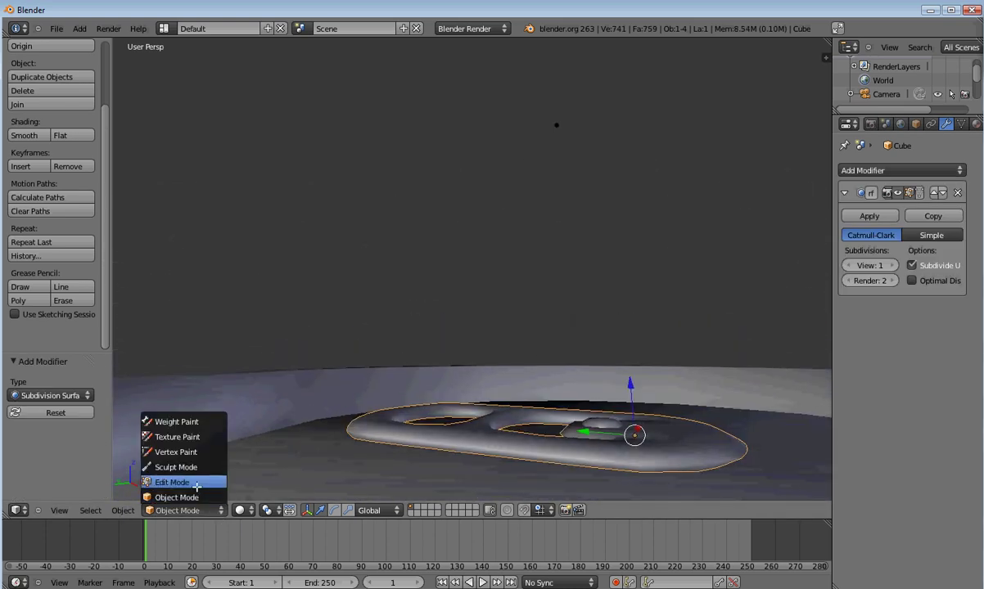
click(174, 482)
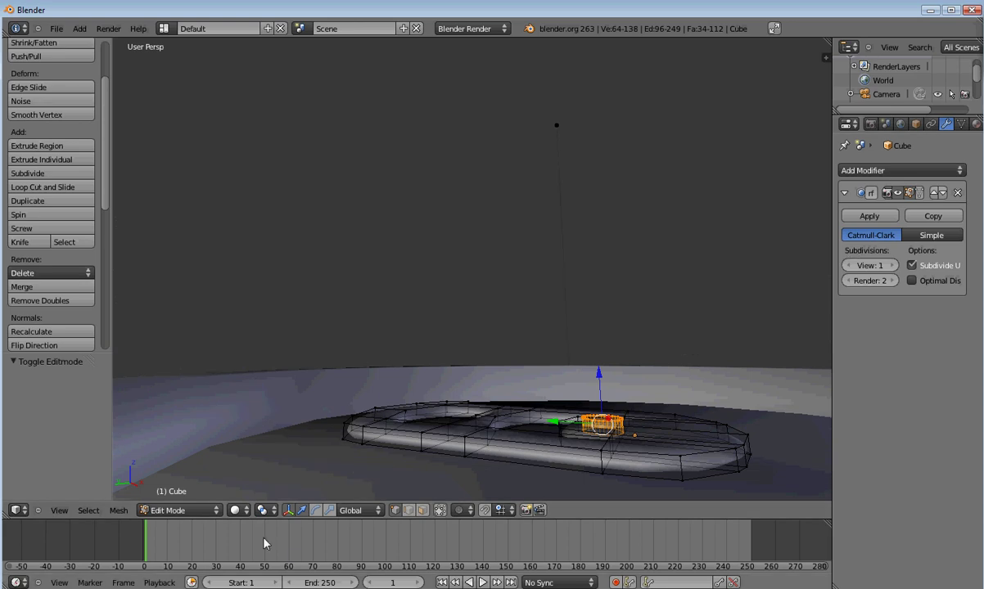
click(213, 514)
click(165, 498)
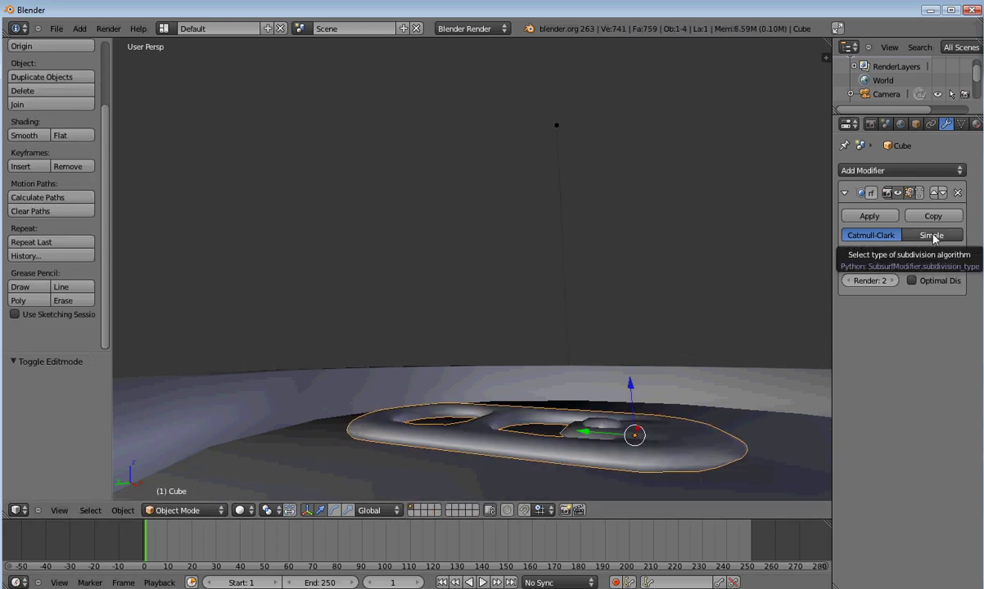
Try the Simple subdivision type on the pull tab's modifier and switch back to Catmull-Clark.
click(933, 236)
middle_drag(736, 292, 629, 430)
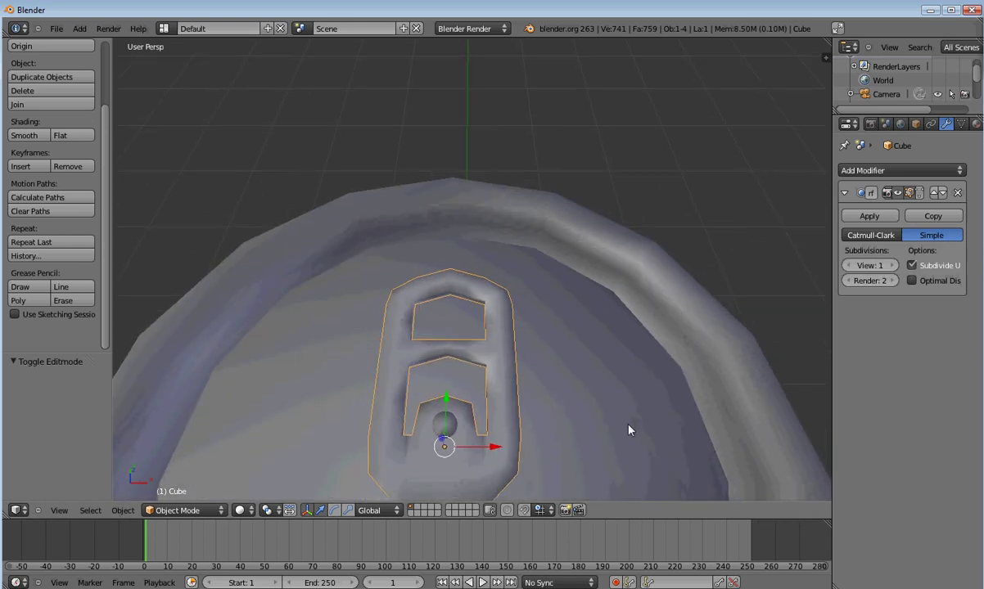
click(870, 236)
Apply the pull tab's Catmull-Clark Subdivision Surface modifier to its mesh.
scroll(563, 409, down, 2)
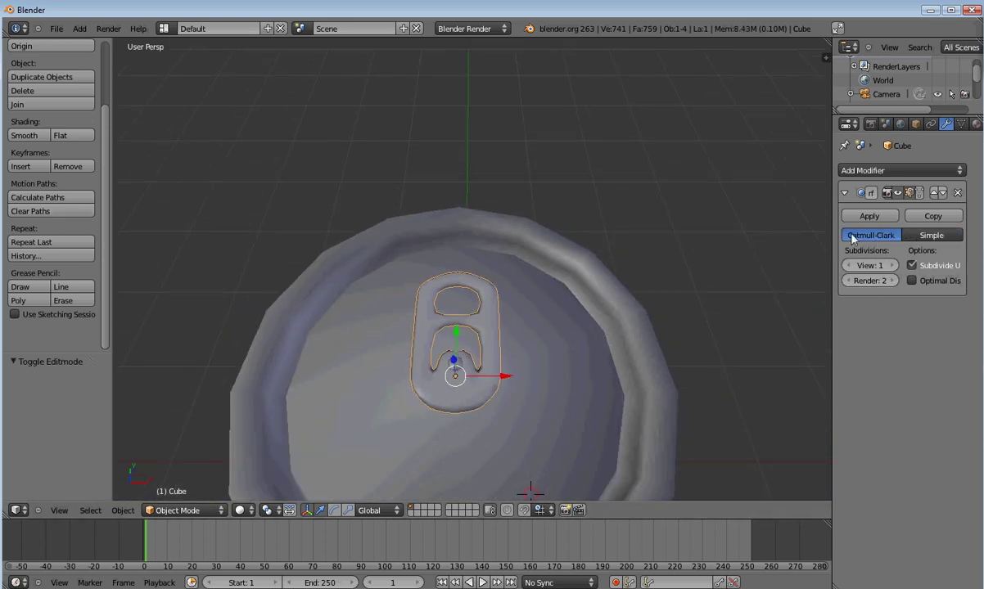
click(869, 216)
middle_drag(736, 312, 456, 442)
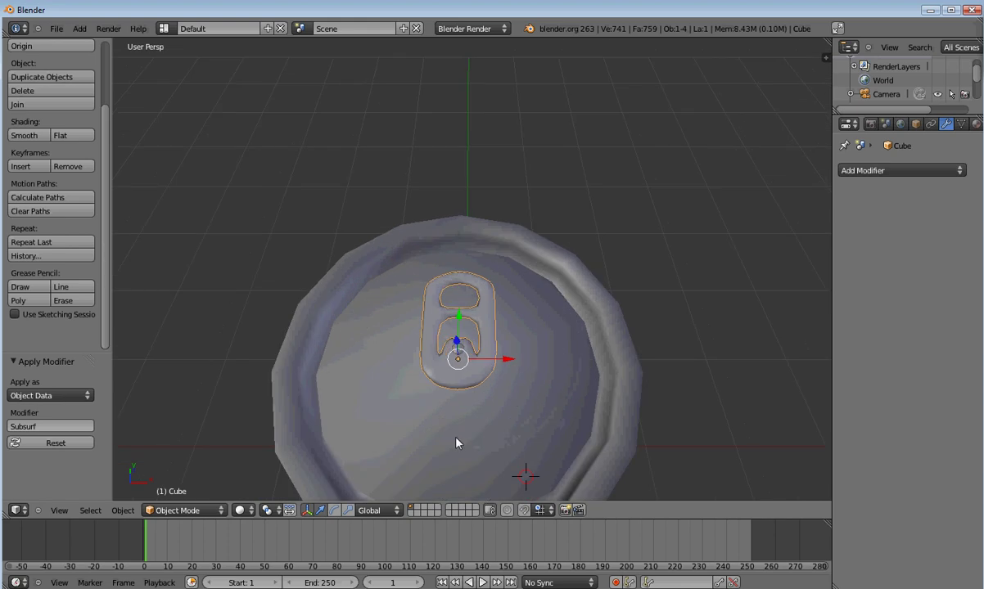
click(223, 505)
click(188, 489)
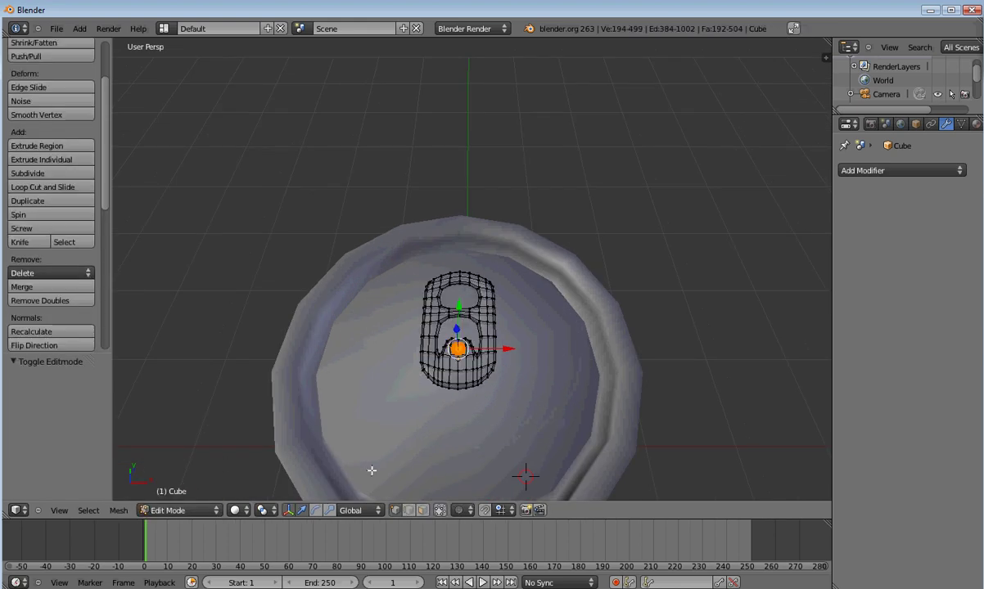
click(197, 510)
click(176, 496)
Select the can body, add a Catmull-Clark Subdivision Surface modifier to it and apply the modifier.
right_click(350, 432)
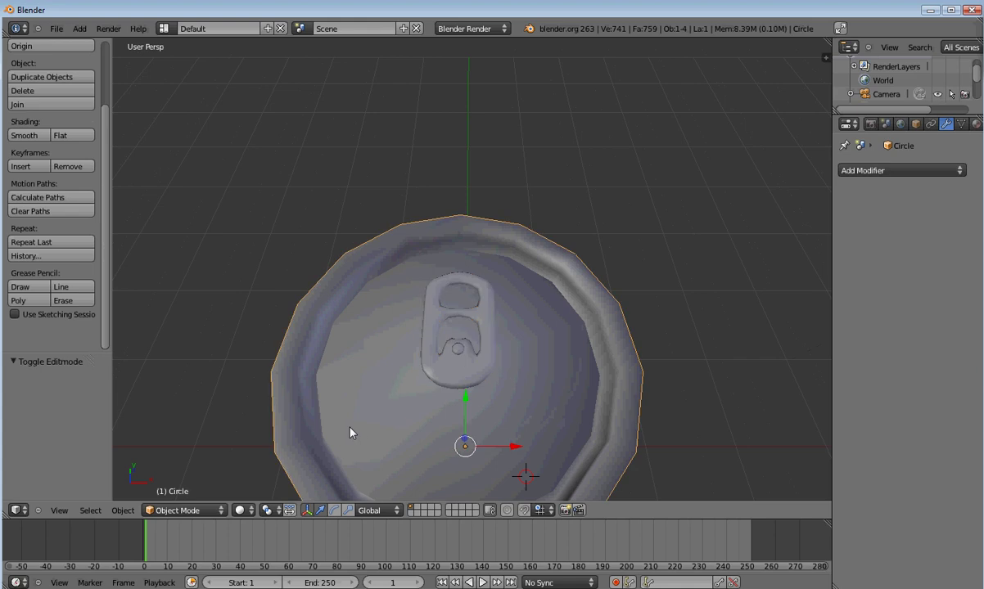
scroll(368, 544, down, 2)
scroll(463, 471, down, 2)
middle_drag(463, 470, 467, 430)
click(852, 171)
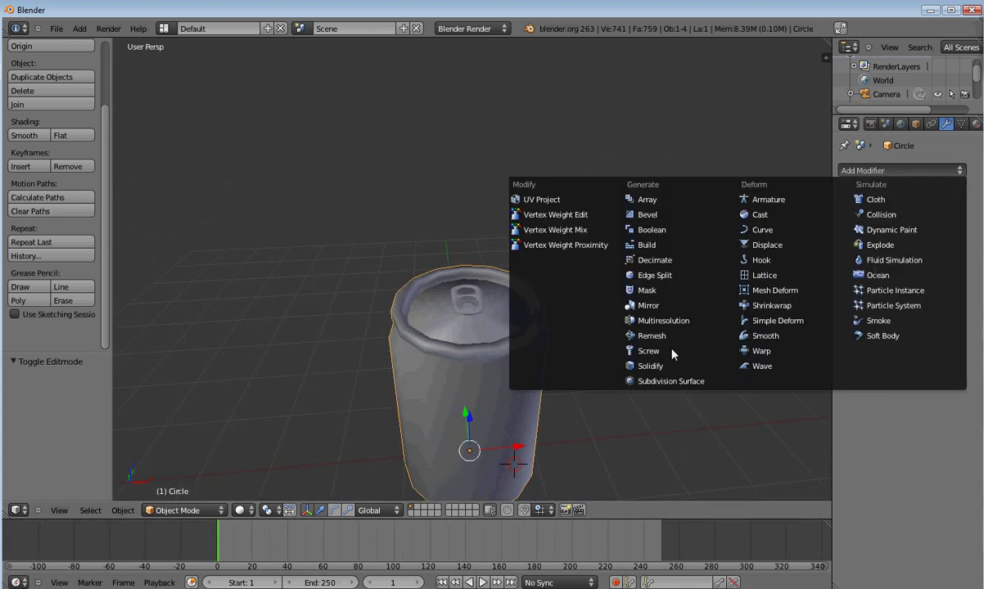
click(670, 380)
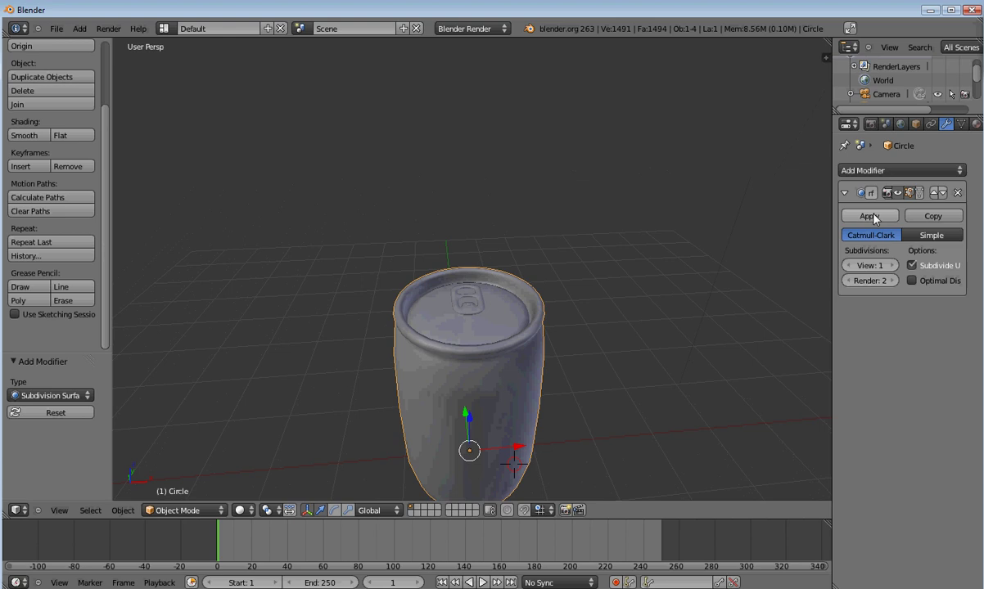
click(870, 216)
Examine the smoothed can from all sides, including its lid, pull tab and underside.
scroll(442, 395, down, 2)
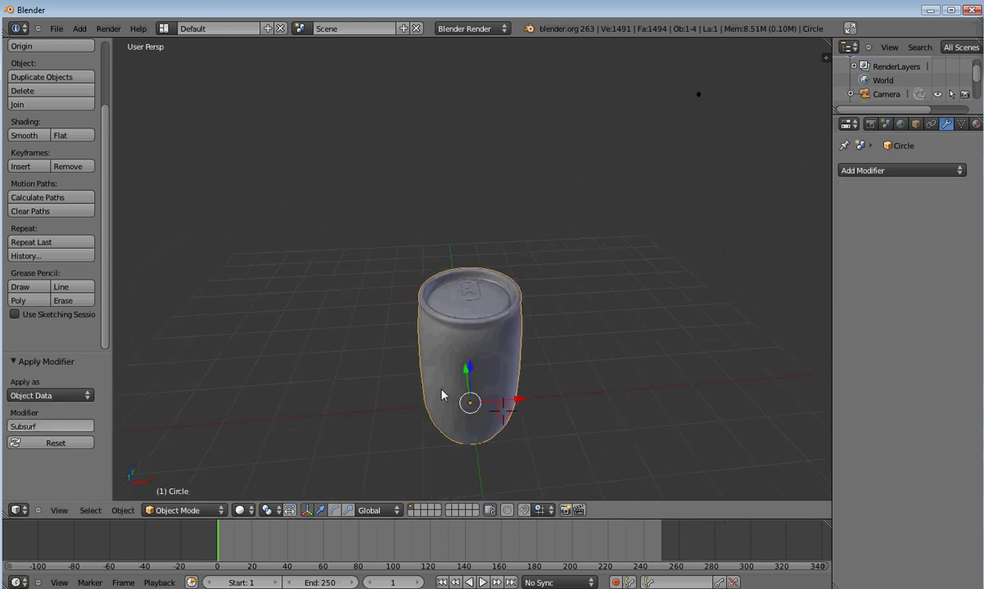
middle_drag(442, 395, 494, 340)
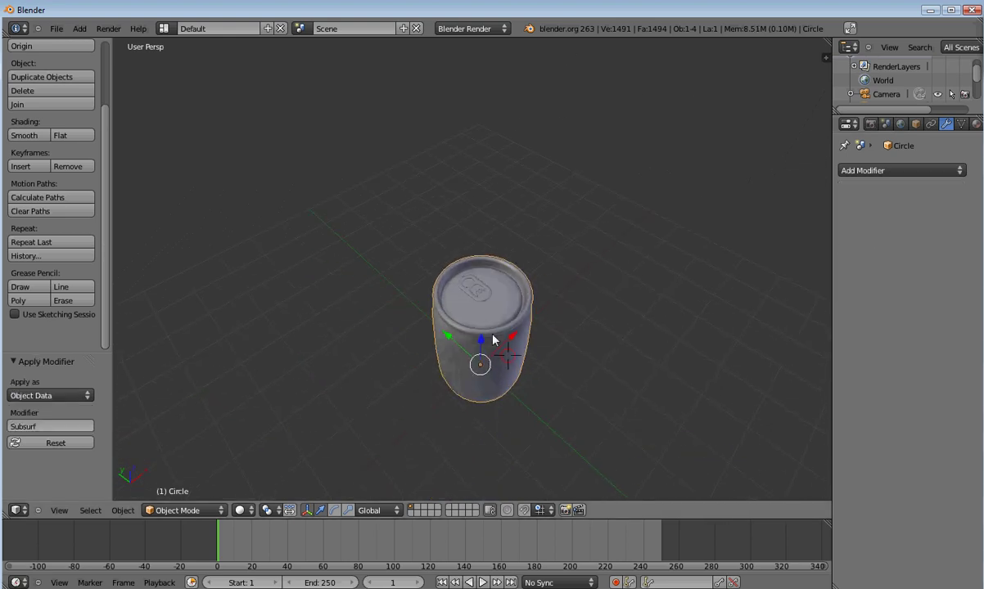
scroll(492, 339, up, 12)
scroll(505, 407, down, 9)
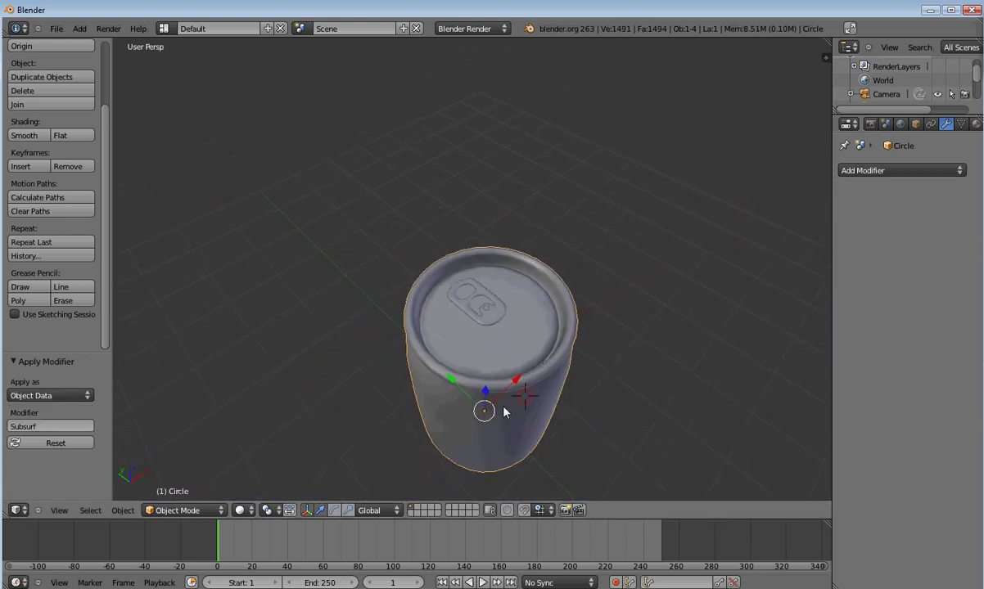
middle_drag(505, 412, 512, 183)
scroll(515, 216, down, 8)
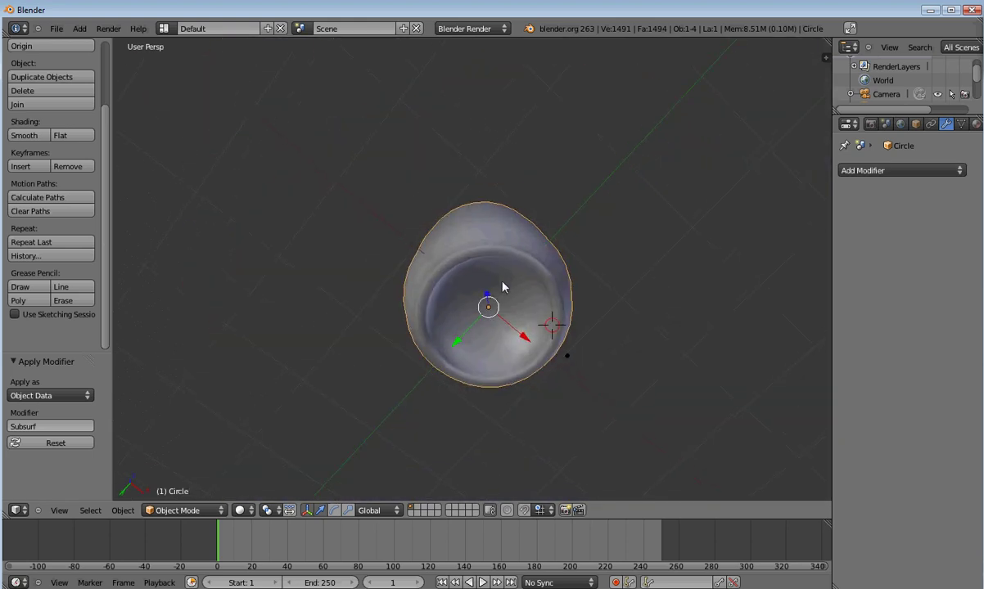
middle_drag(502, 286, 517, 409)
scroll(502, 318, up, 5)
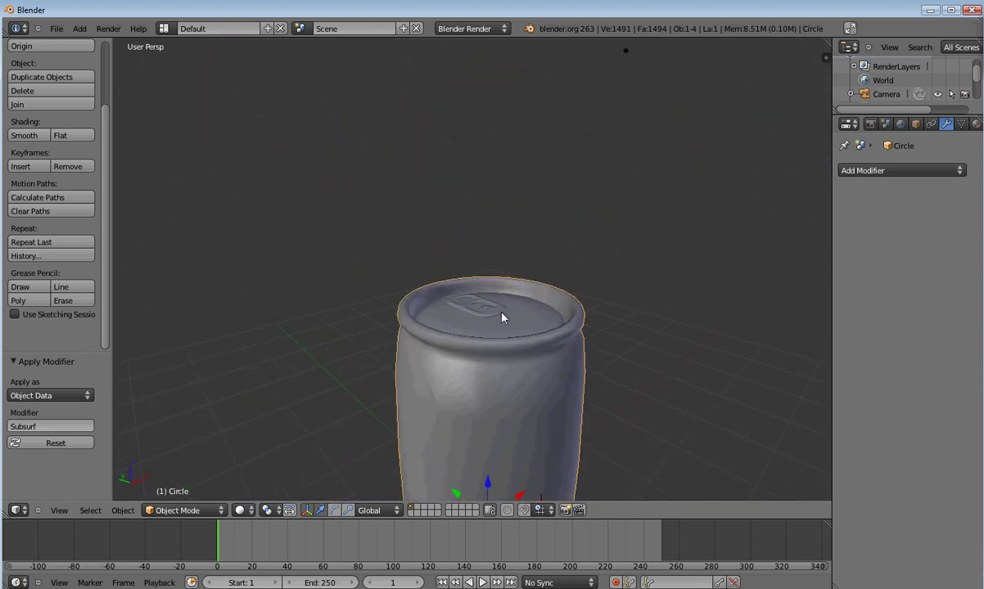
scroll(502, 318, down, 2)
middle_drag(501, 317, 468, 340)
scroll(483, 335, up, 2)
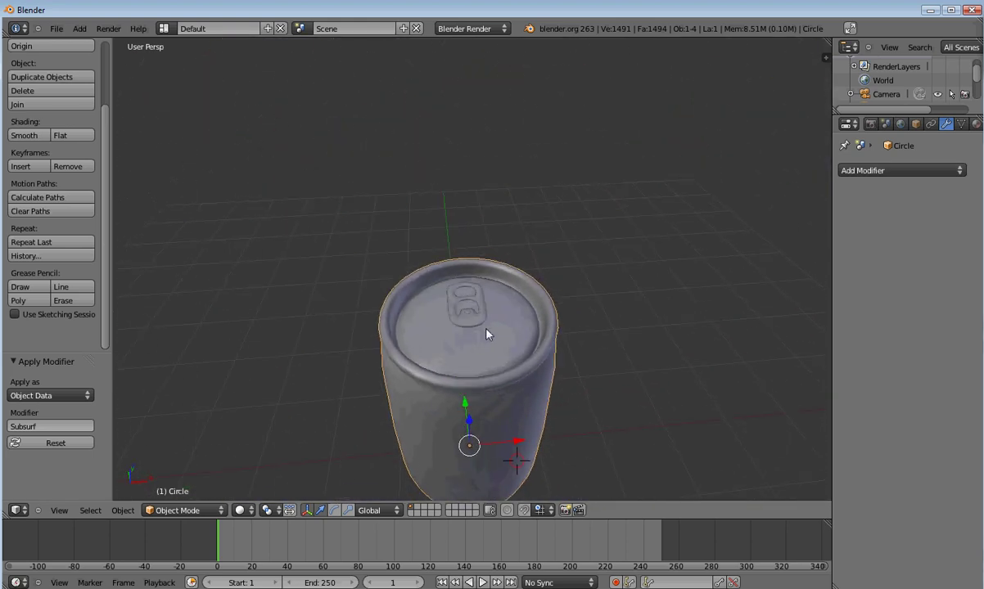